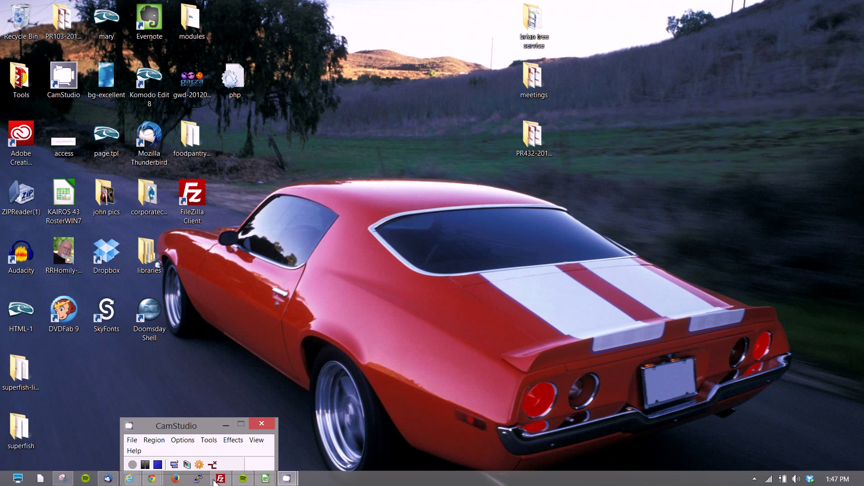
Step: Bring up the Heart Havens site in Chrome alongside the Service Request Form spreadsheet in LibreOffice Calc
mouse_move(151, 479)
left_click(113, 444)
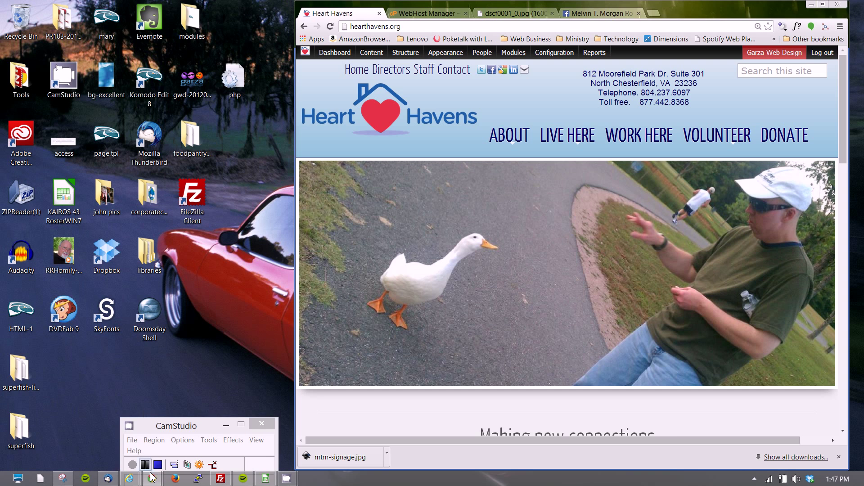
left_click(267, 480)
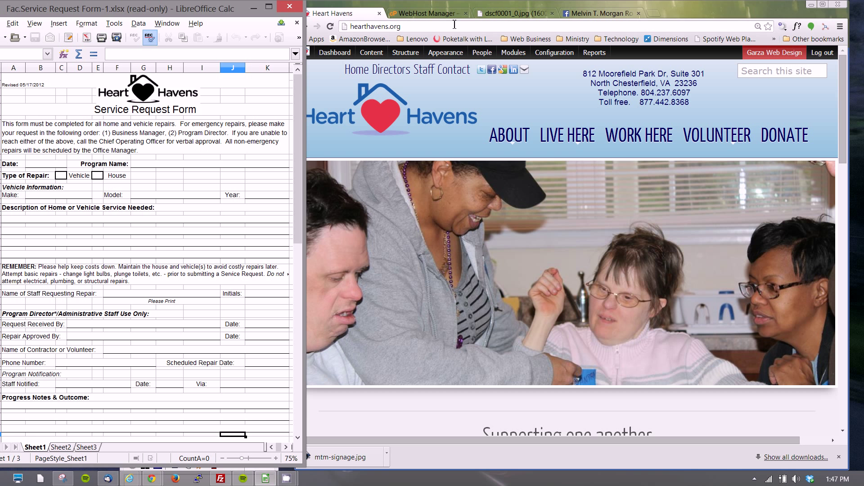
left_click(471, 8)
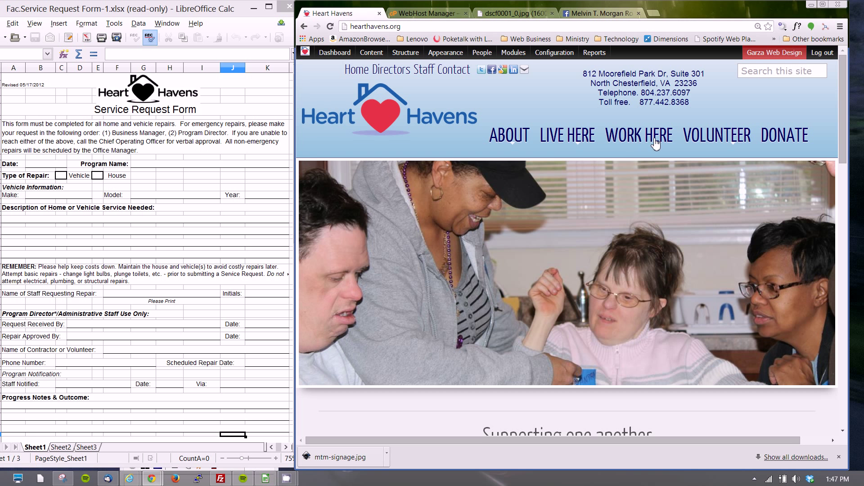
Step: Start a new Webform content item on the Heart Havens site and title it "Service Request Form"
mouse_move(380, 56)
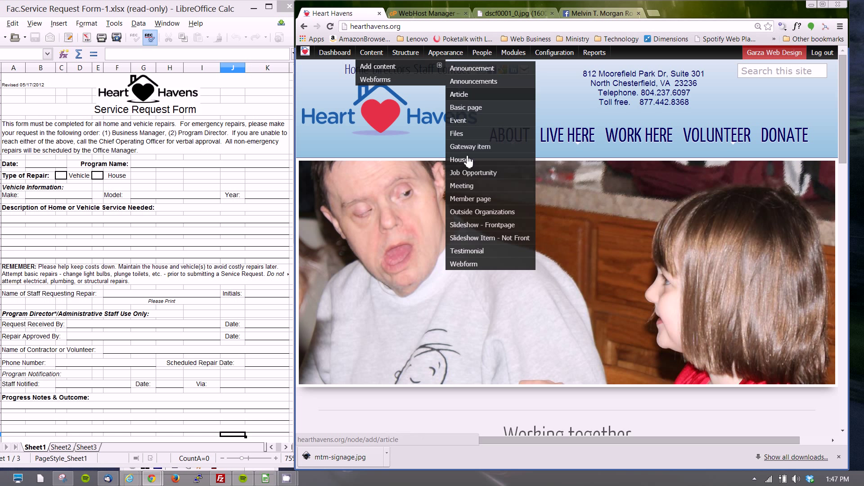
left_click(468, 267)
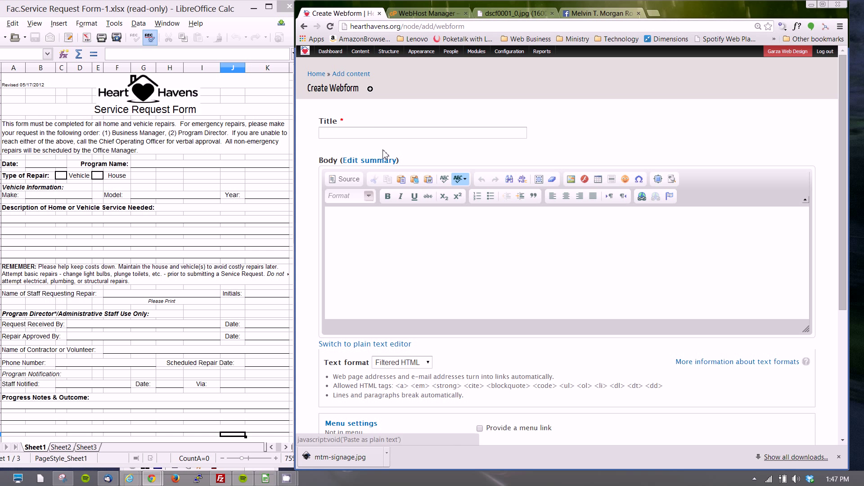
left_click(358, 132)
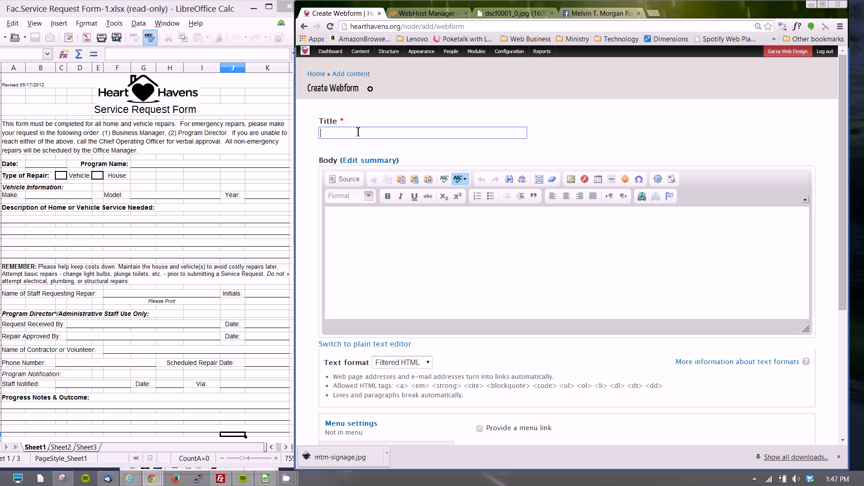
type("Servi")
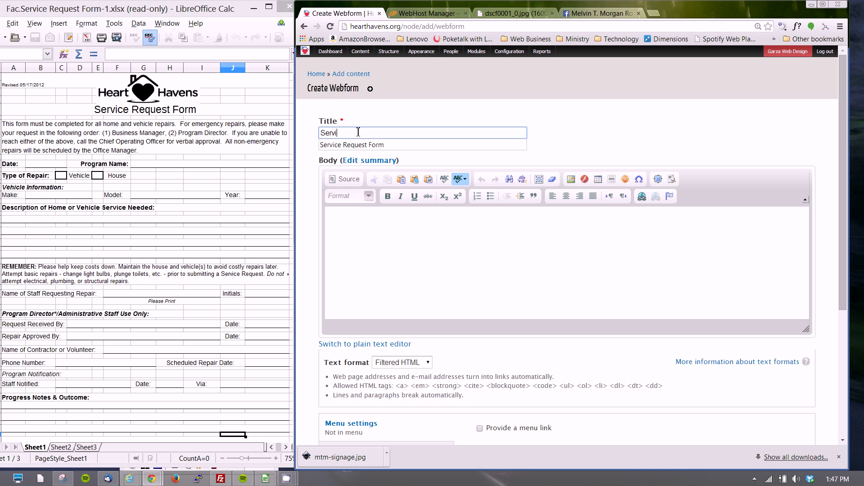
left_click(358, 145)
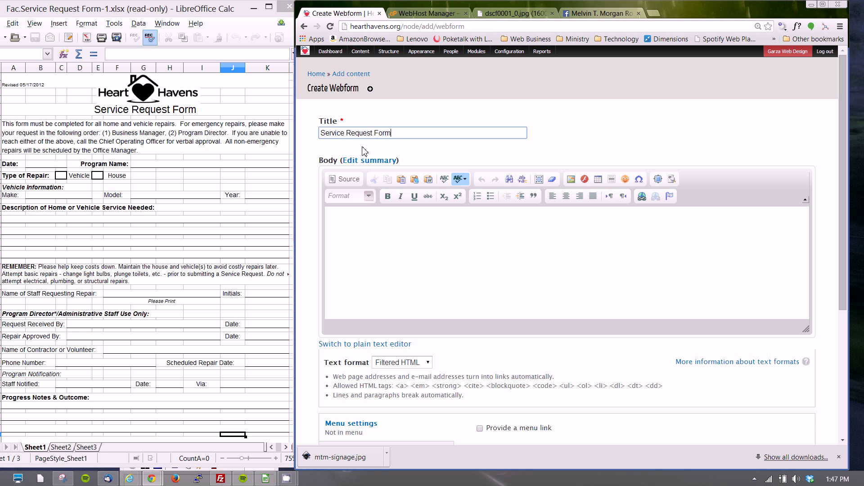
Step: Copy the introductory instructions paragraph from the spreadsheet form into the webform's body and save the webform
left_click(364, 226)
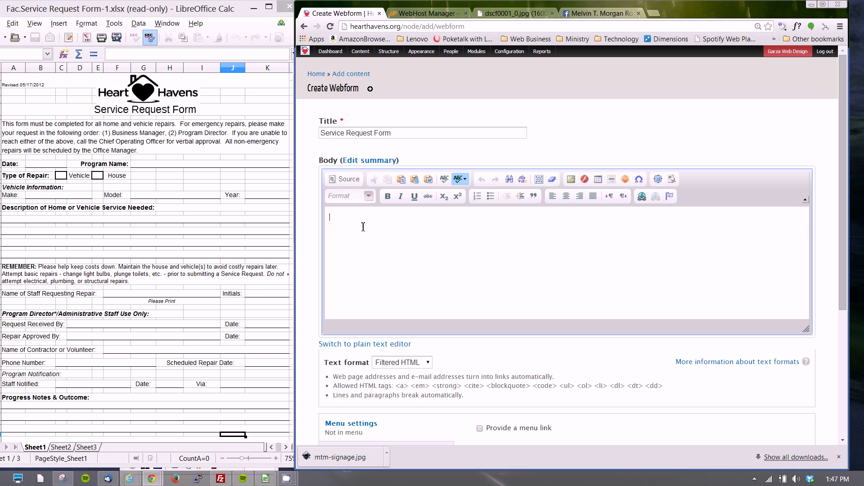
left_click(224, 143)
double_click(174, 135)
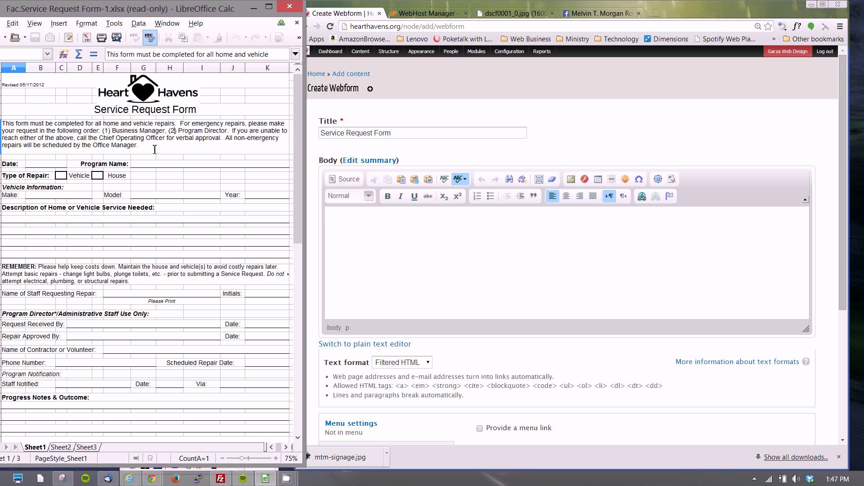
left_click(3, 123, "shift")
key("ctrl+c")
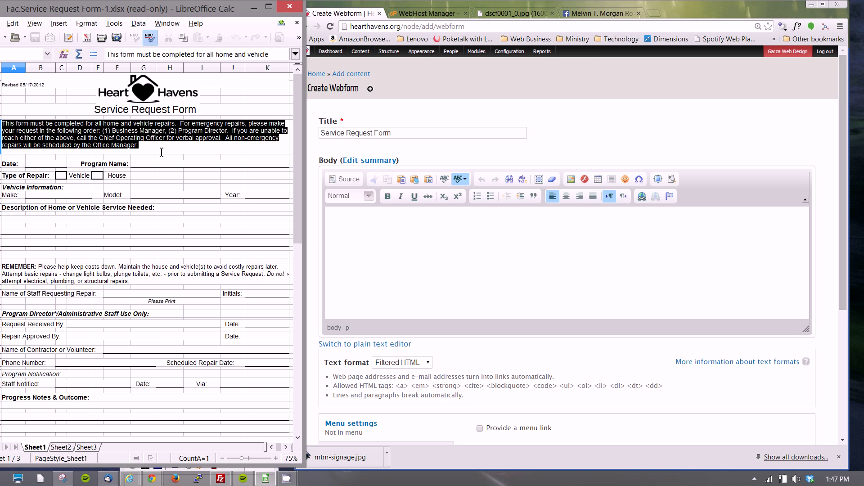
left_click(348, 221)
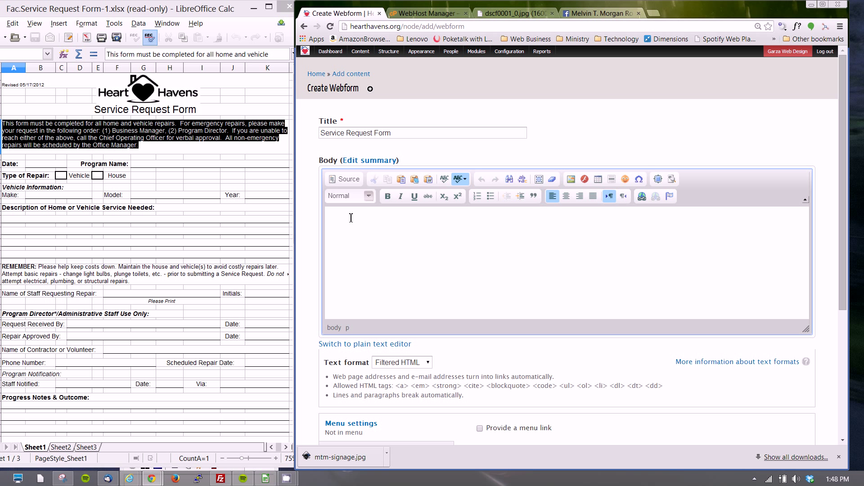
right_click(351, 218)
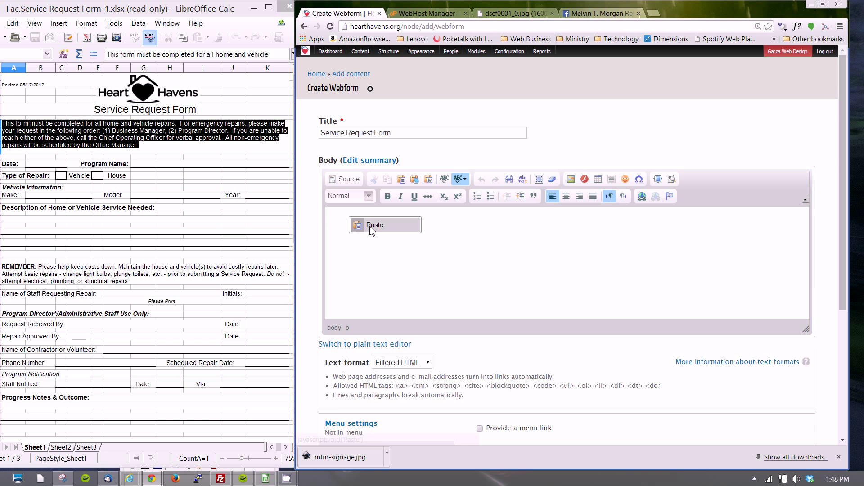
left_click(370, 227)
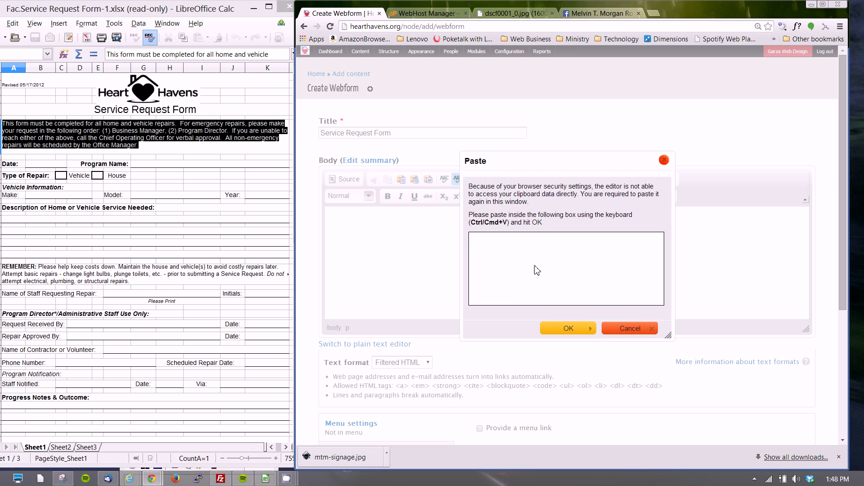
key("ctrl+v")
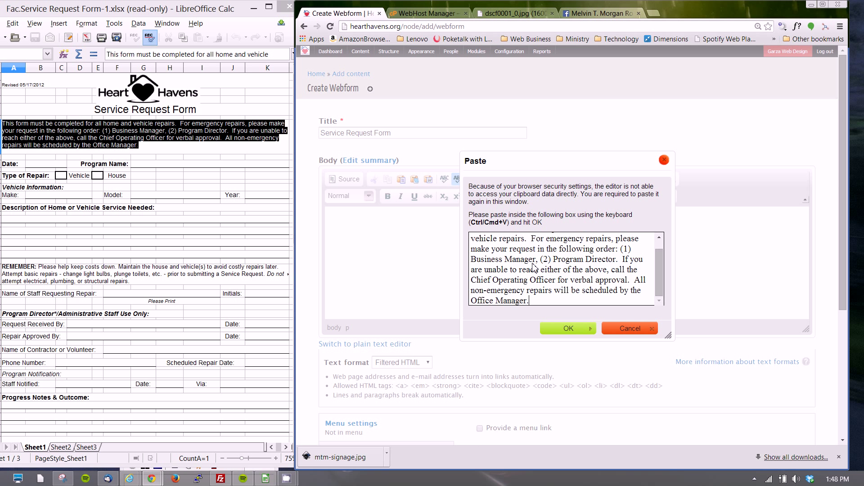
left_click(557, 323)
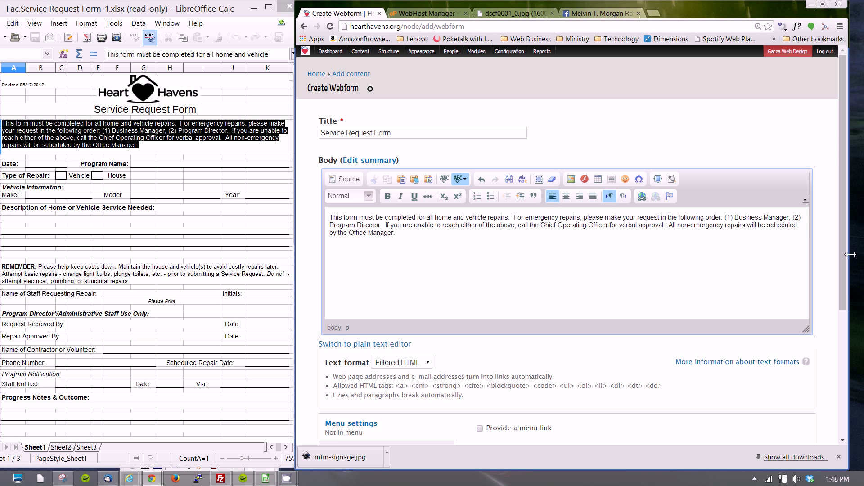
scroll(440, 247, "down", 4)
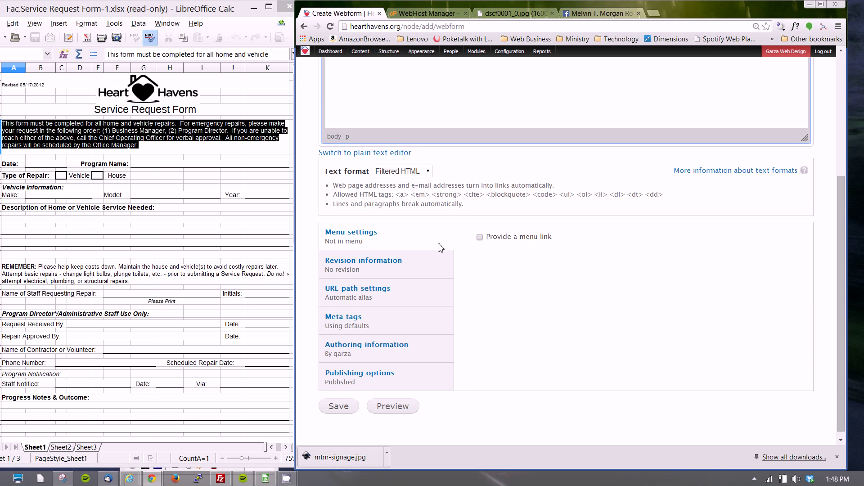
left_click(339, 406)
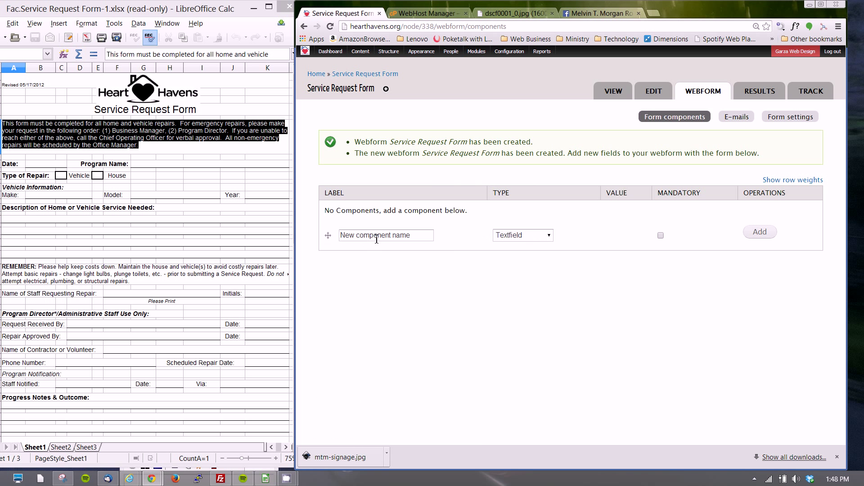
Step: Add a mandatory component labelled "Date" of type Date to the webform and save it with its default settings
left_click(381, 236)
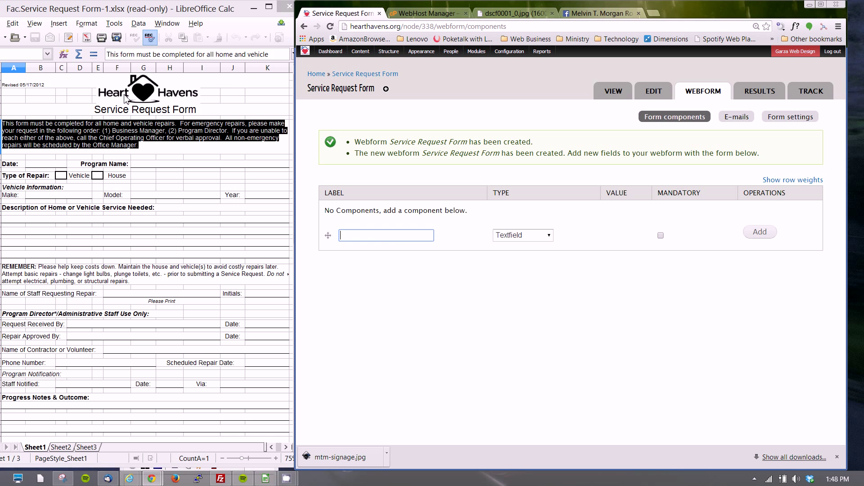
left_click(17, 167)
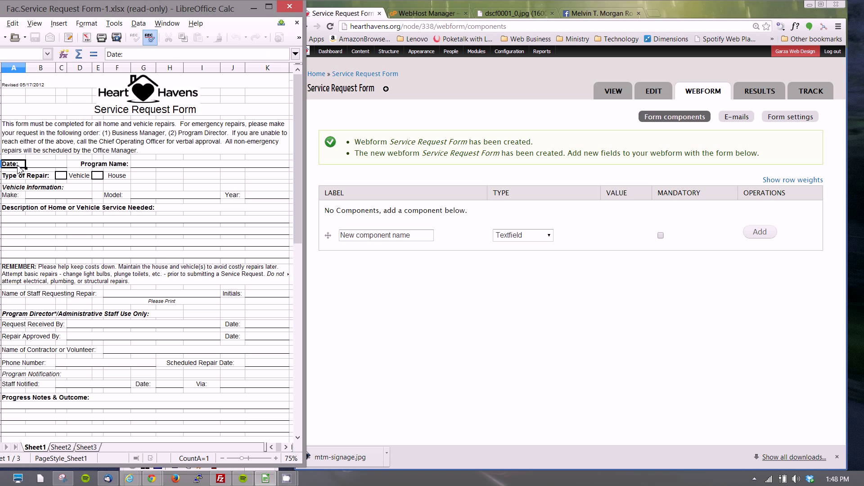
left_click(384, 236)
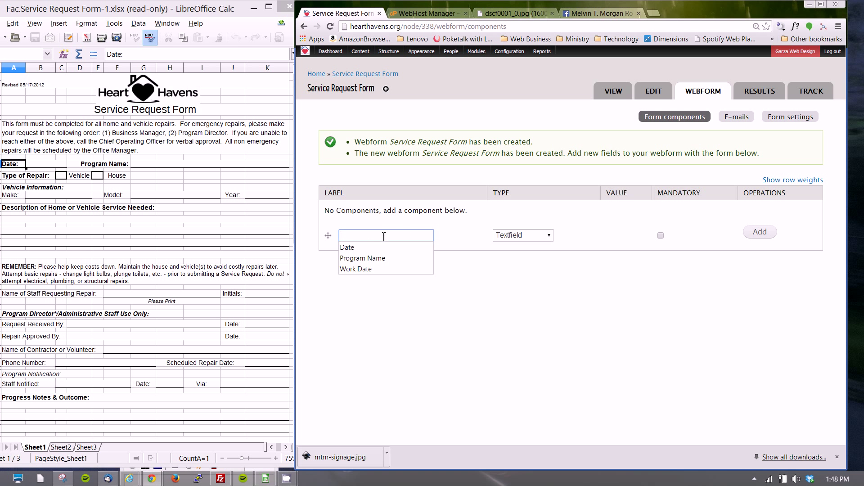
type("Date")
key("Tab")
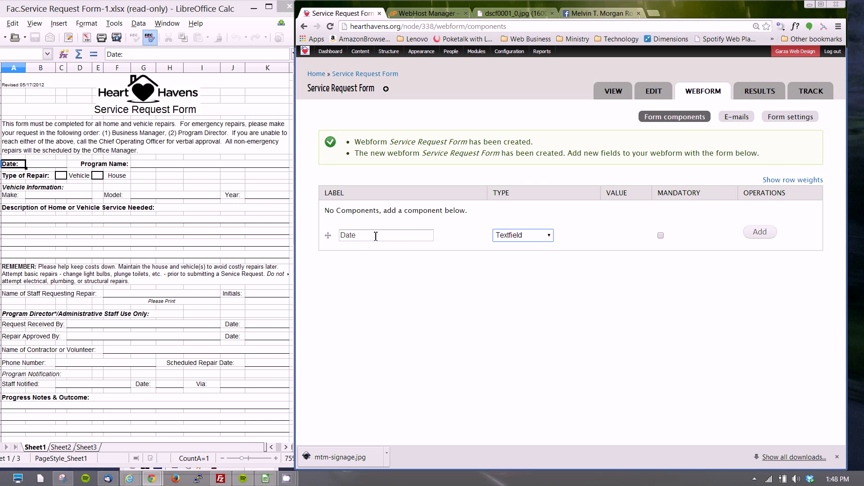
left_click(532, 238)
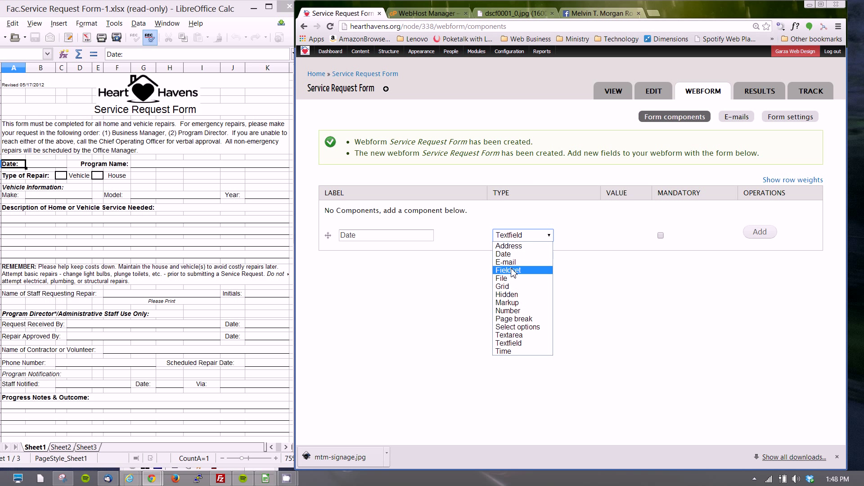
left_click(508, 255)
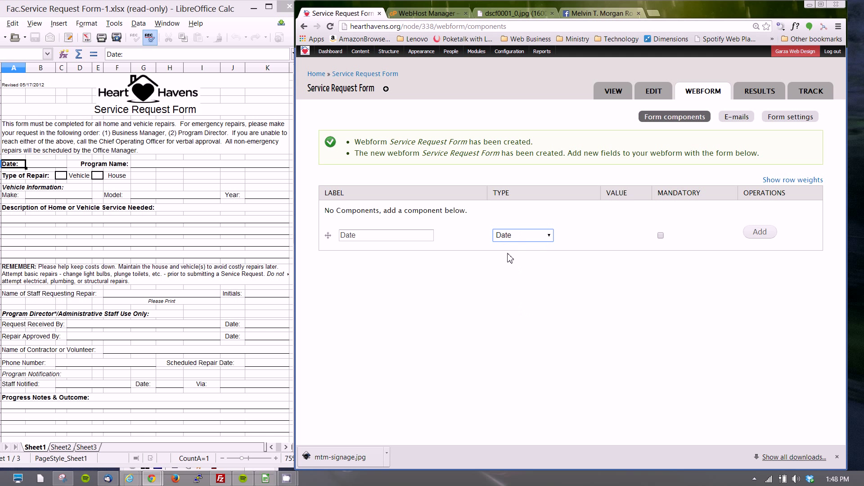
left_click(660, 236)
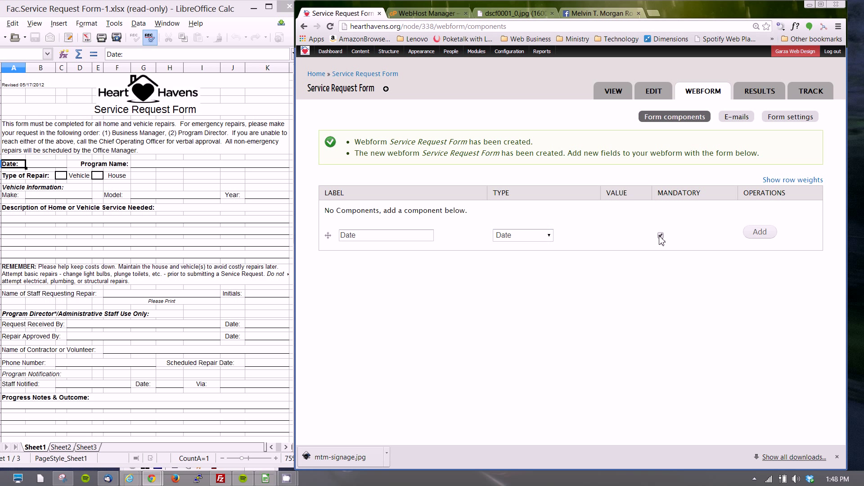
left_click(759, 238)
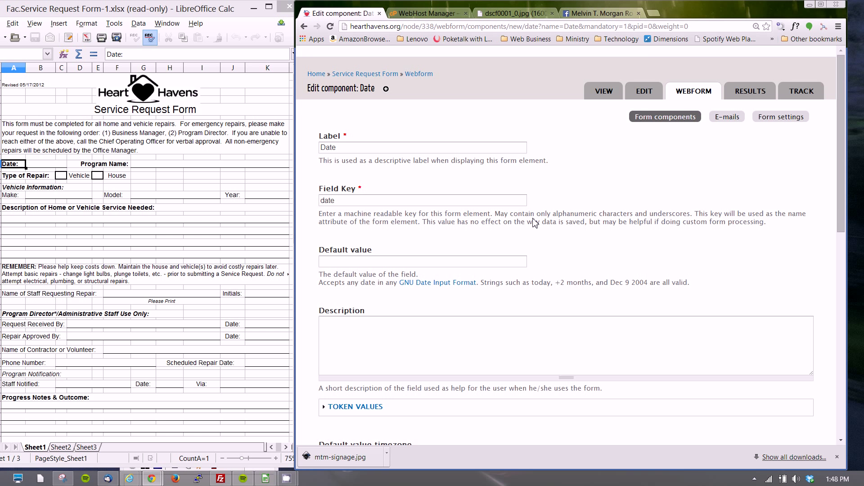
left_click_drag(840, 171, 843, 310)
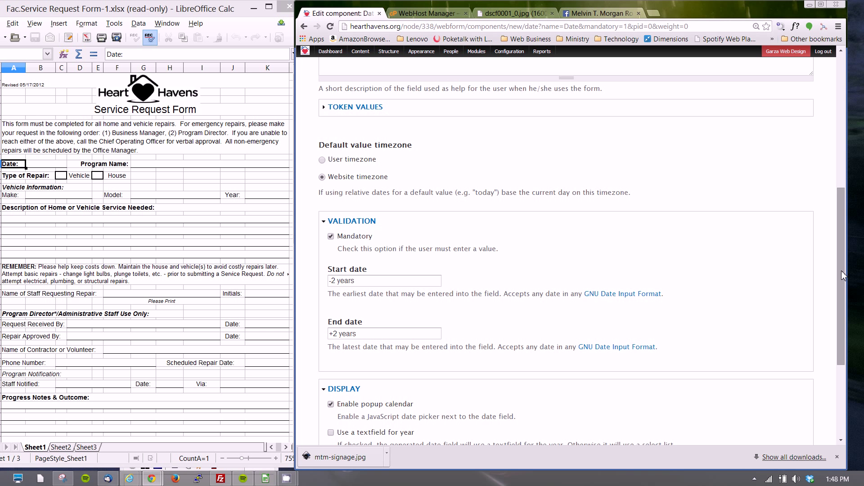
left_click_drag(843, 277, 845, 343)
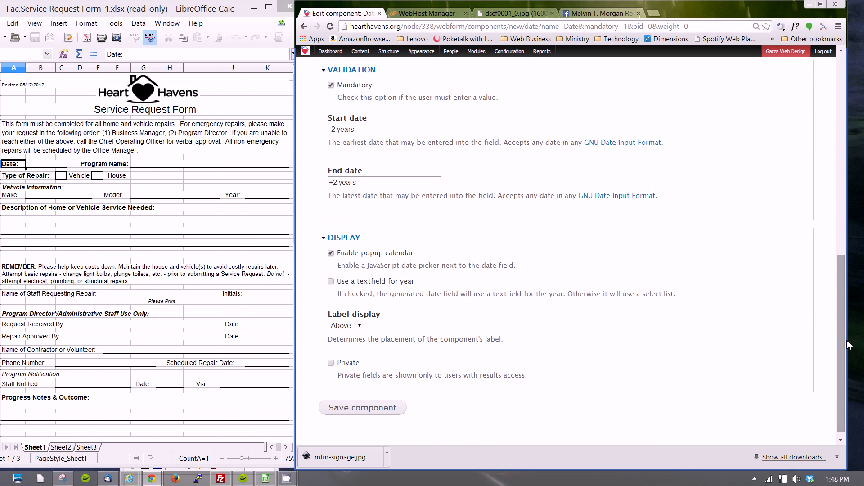
left_click(381, 408)
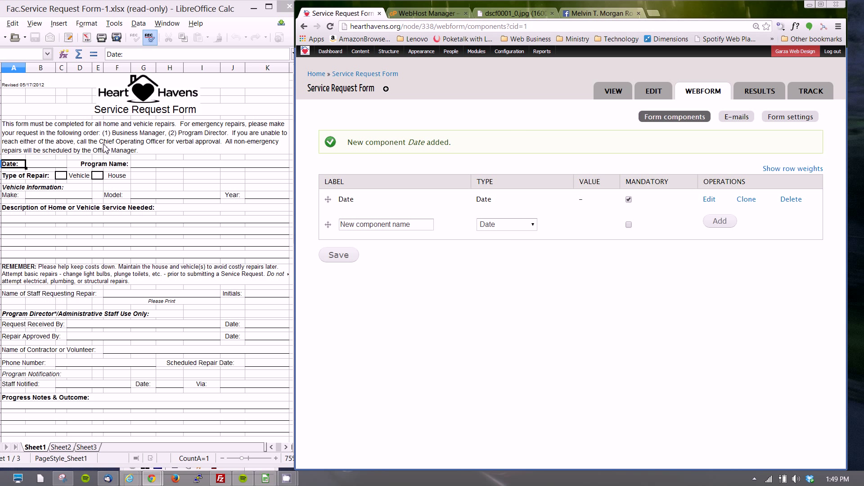
Step: Add a mandatory Textfield component labelled "Program Name" to the webform and save it with its default settings
left_click(379, 225)
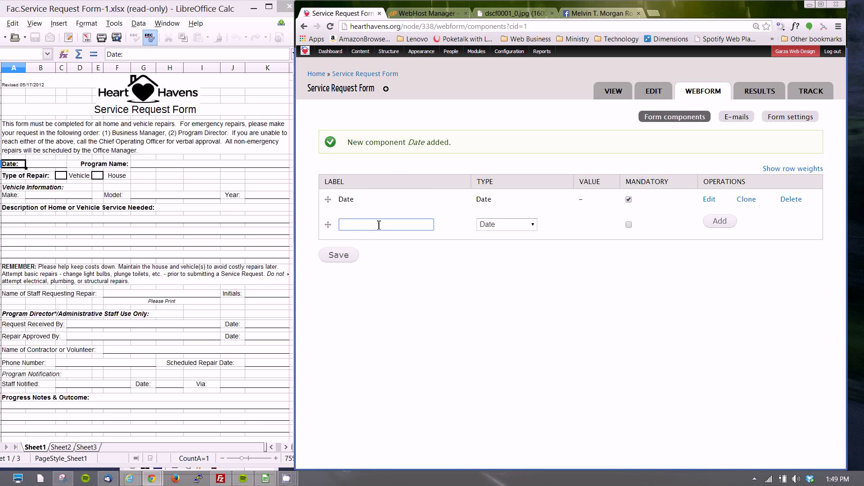
type("Progr")
key("Down")
key("Tab")
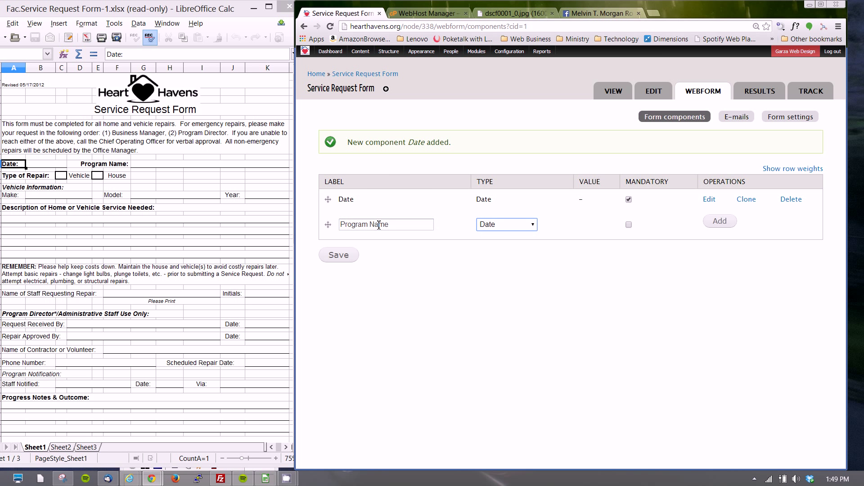
left_click(526, 227)
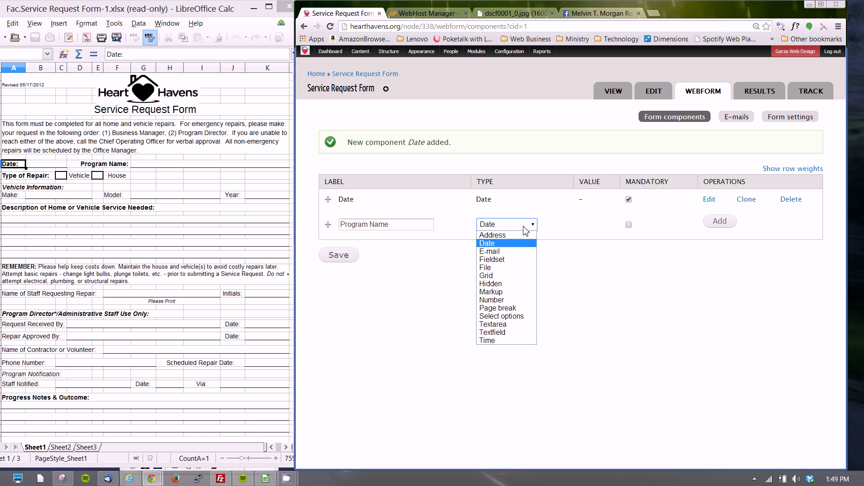
left_click(505, 334)
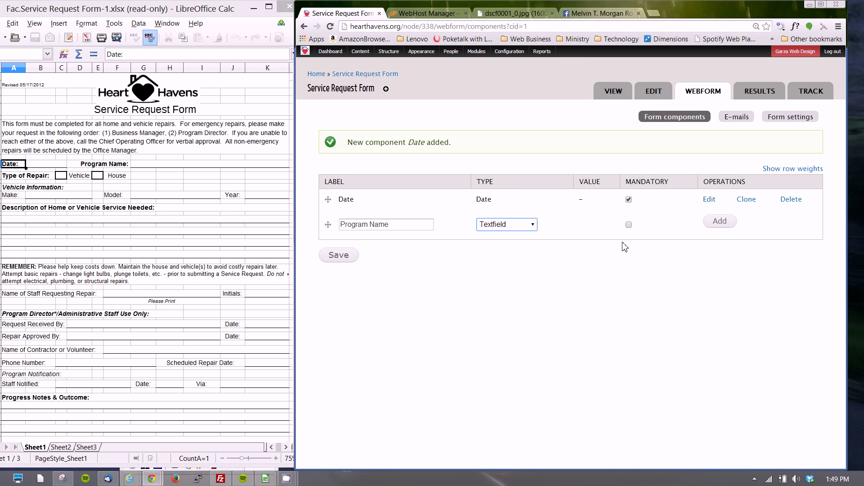
left_click(629, 224)
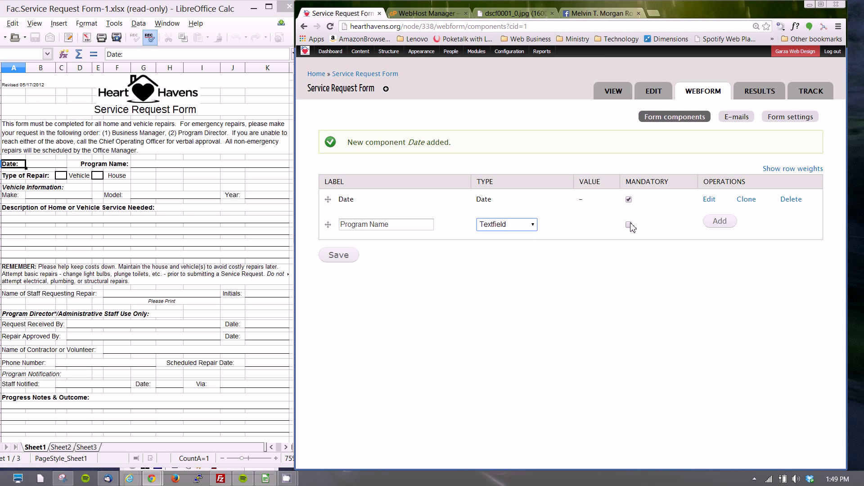
left_click(726, 225)
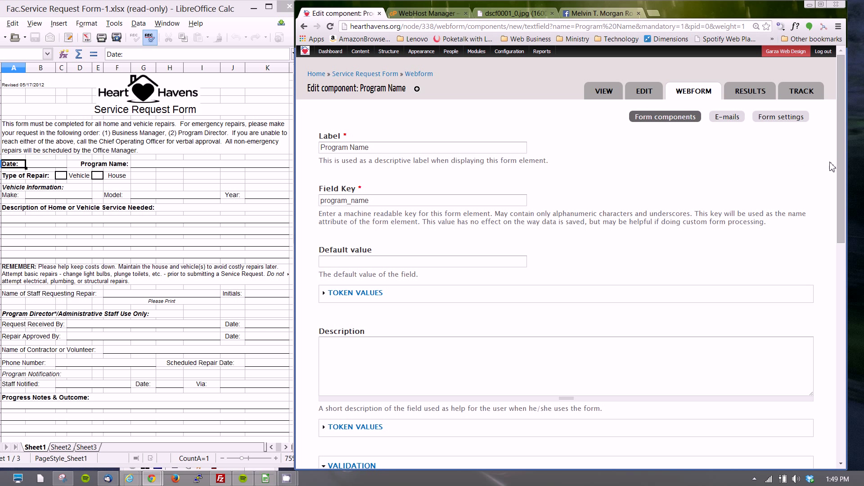
left_click_drag(841, 168, 841, 370)
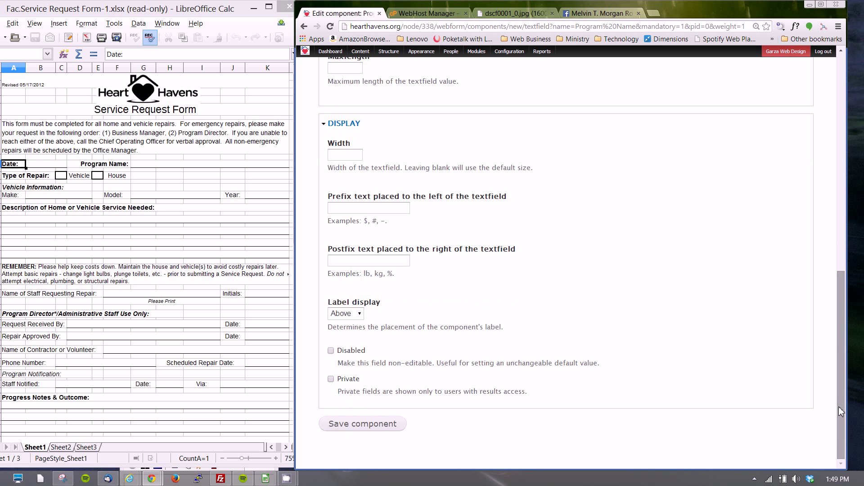
left_click(369, 427)
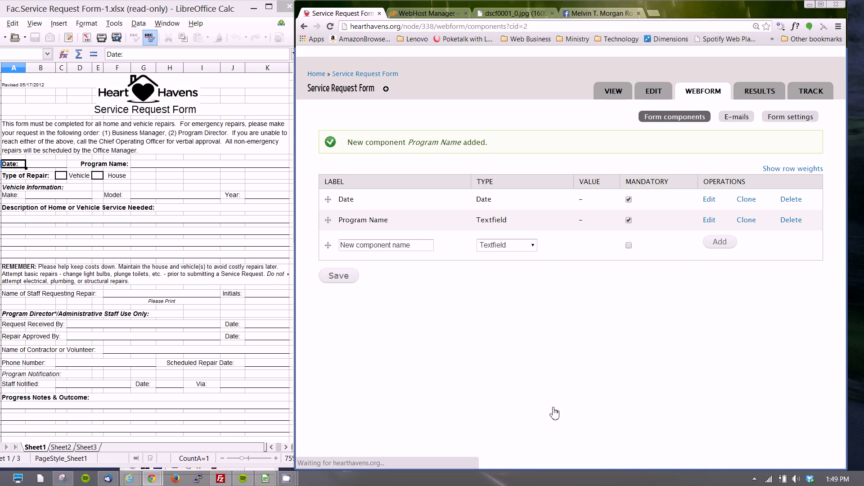
Step: Add a mandatory component labelled "Type of Repair" of type Select options and open its settings
left_click(366, 245)
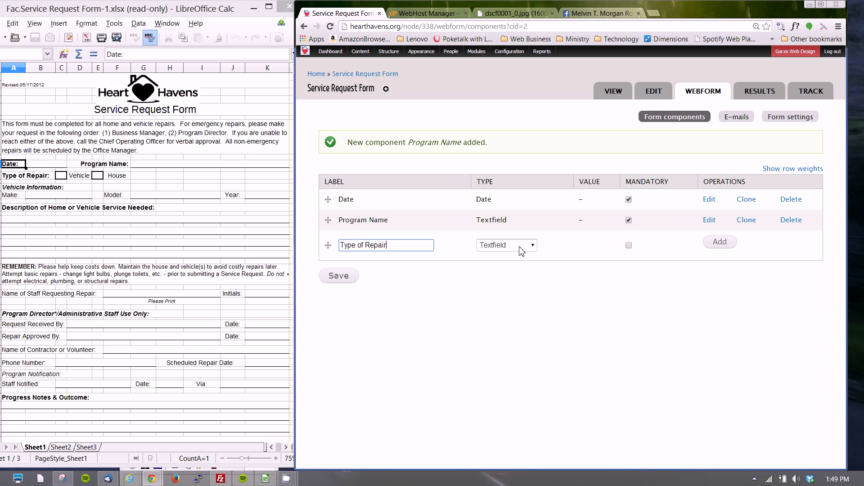
left_click(55, 178)
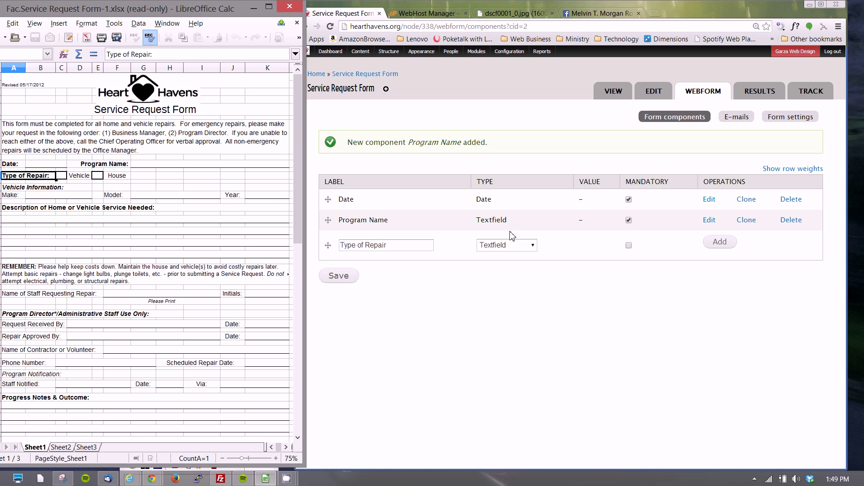
left_click(523, 249)
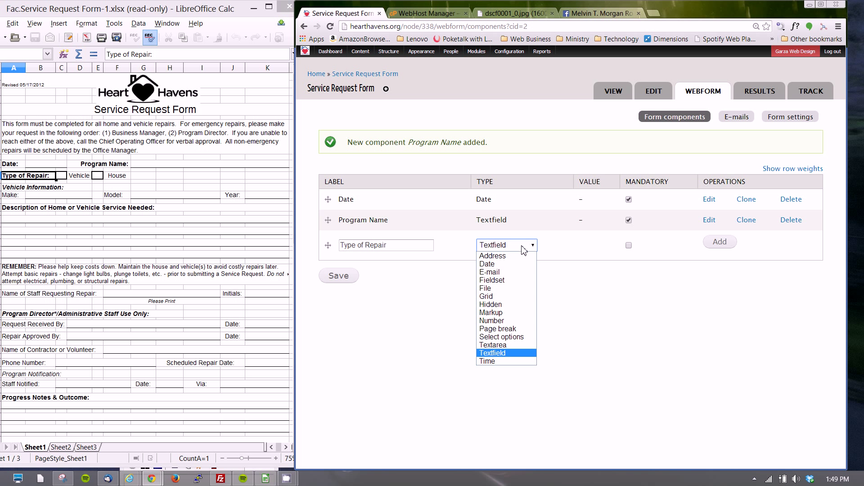
left_click(503, 337)
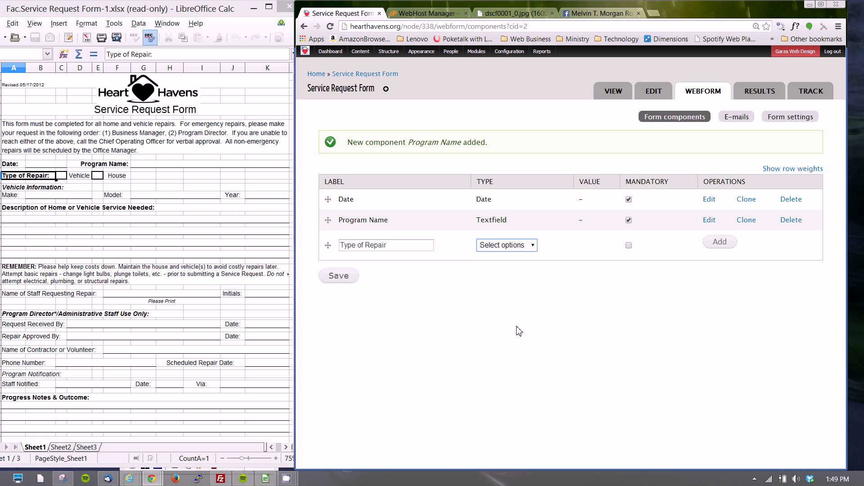
left_click(628, 247)
left_click(722, 246)
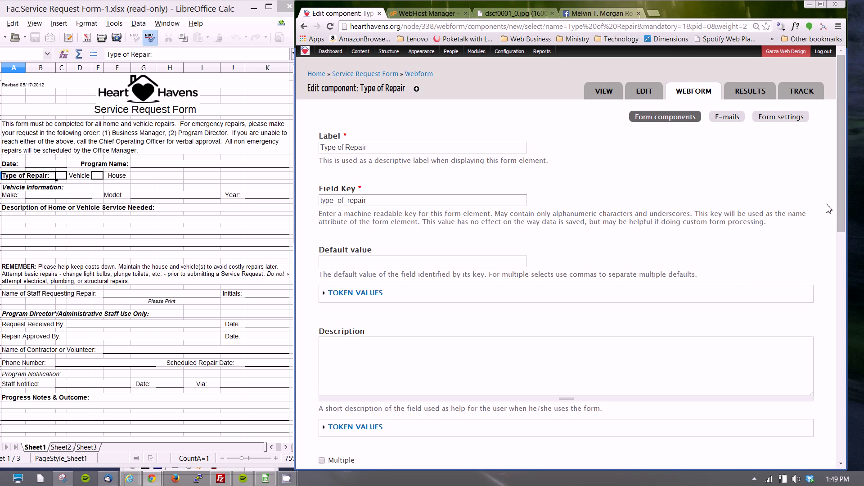
Step: Enter Vehicle and House on separate lines as the options of the Type of Repair component
scroll(828, 208, "down", 4)
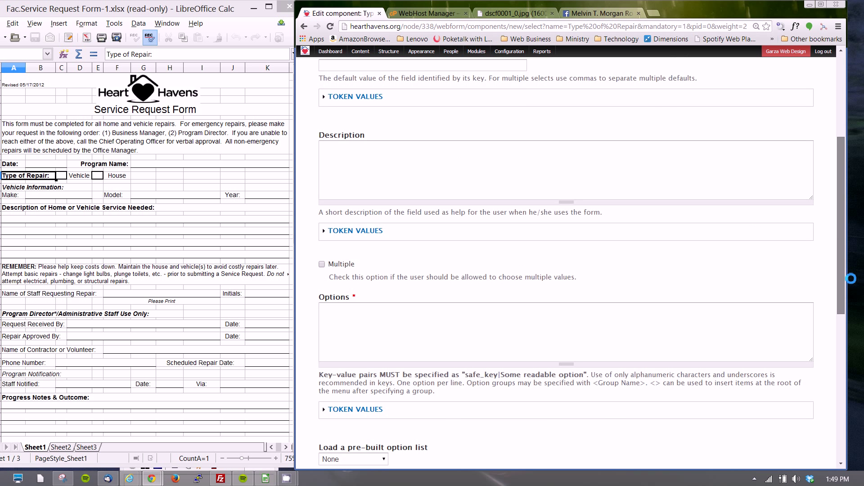
scroll(851, 279, "down", 1)
left_click(395, 304)
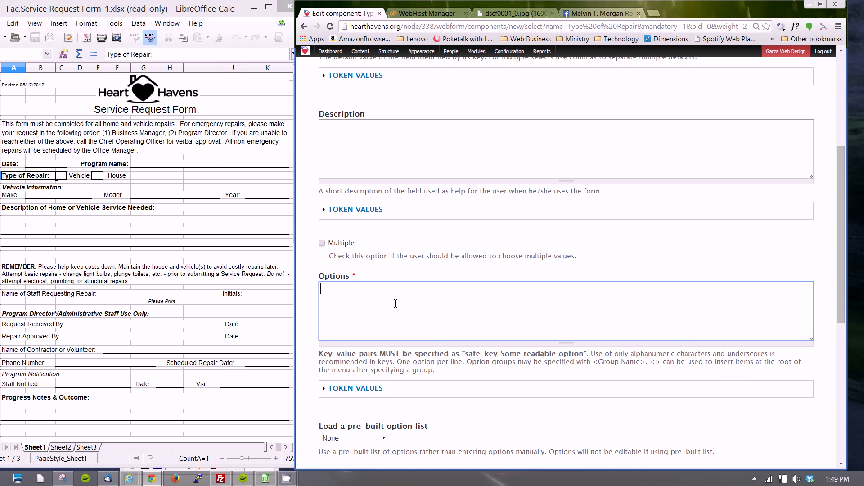
type("Ve")
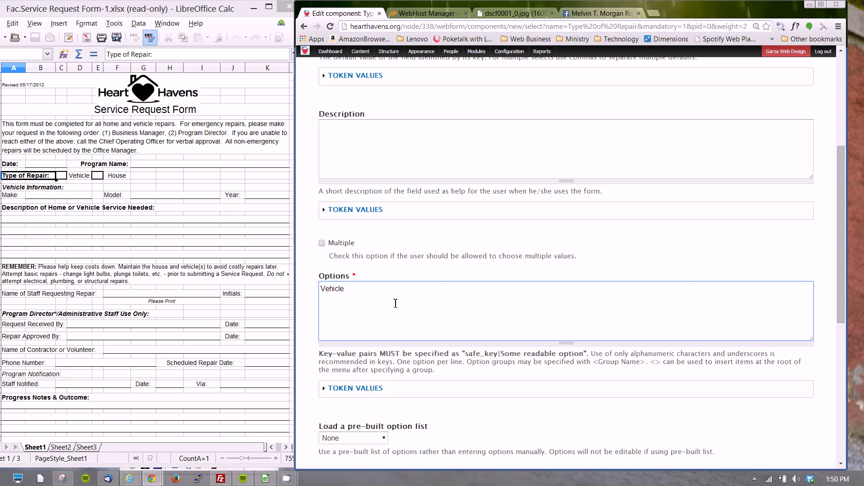
type("hicle")
key("Return")
type("House")
Step: Rewrite the two repair options as the key-value pairs Vehicle|Vehicle and House|House
left_click_drag(321, 355, 436, 374)
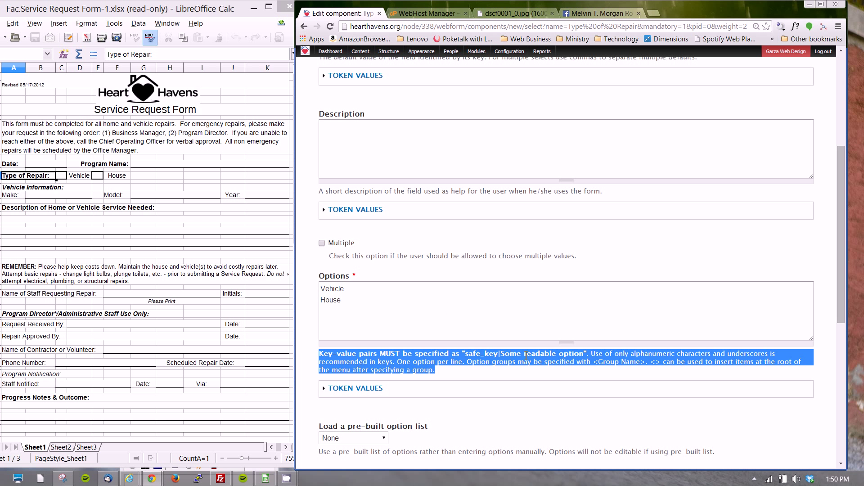
left_click(368, 289)
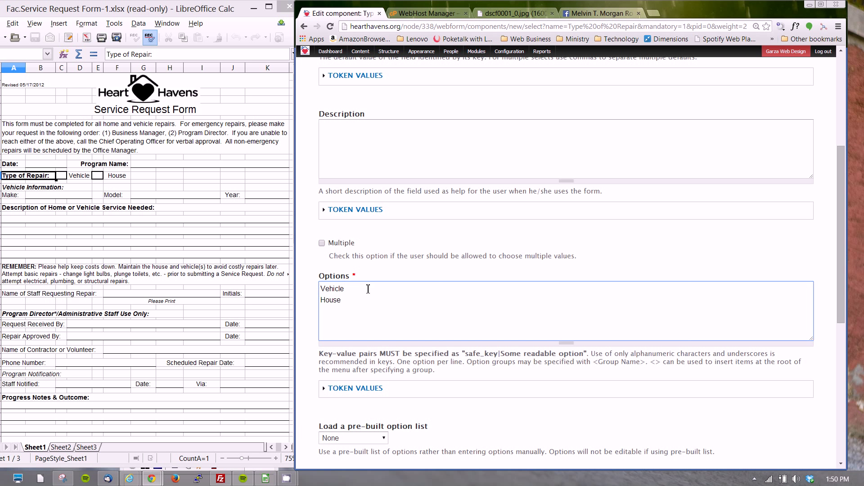
left_click(500, 354)
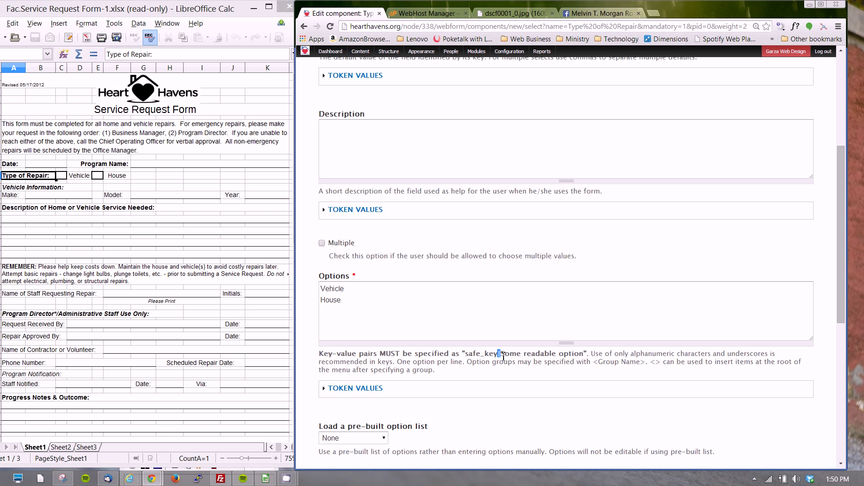
left_click(371, 290)
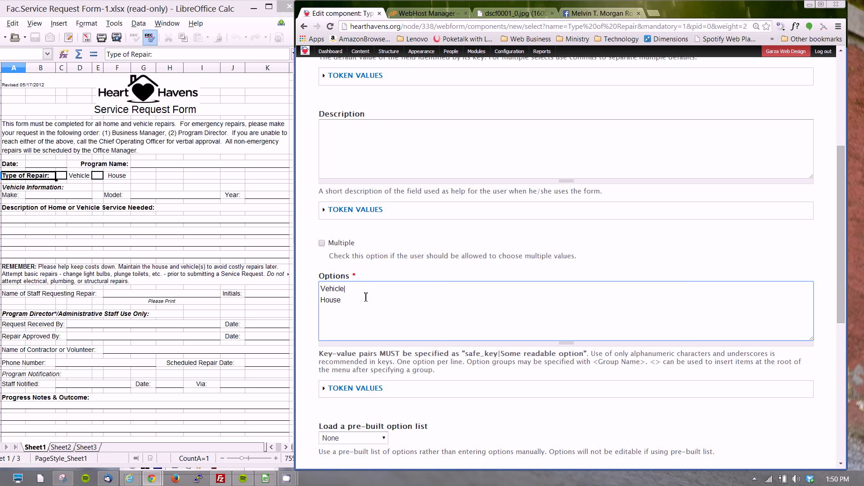
type("|Ve")
type("ouse")
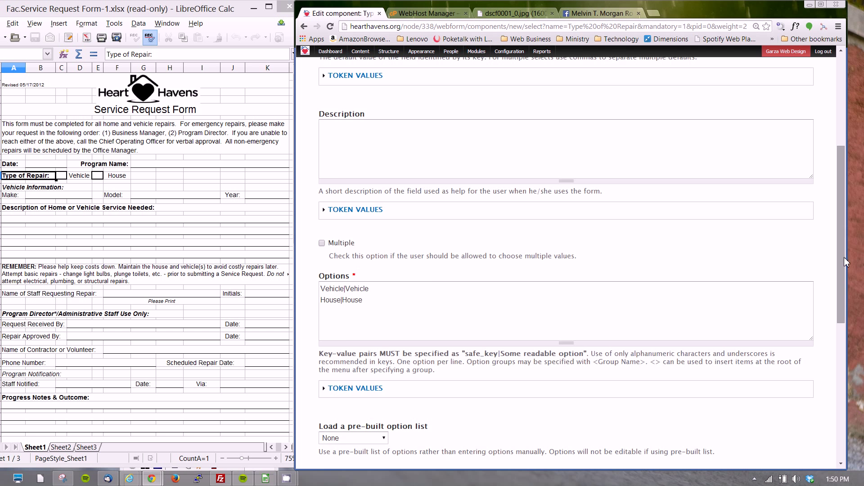
Step: Review the Listbox and Multiple settings of the Type of Repair component against the spreadsheet's checkboxes
left_click_drag(843, 297, 843, 391)
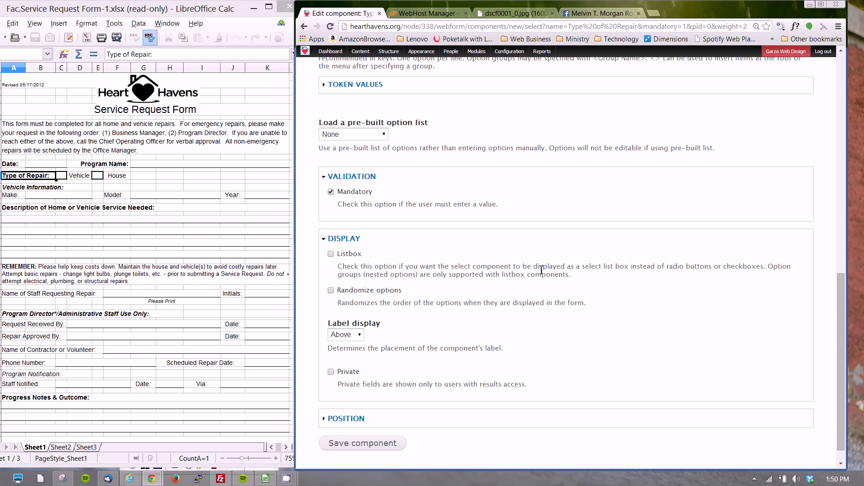
left_click_drag(547, 267, 609, 276)
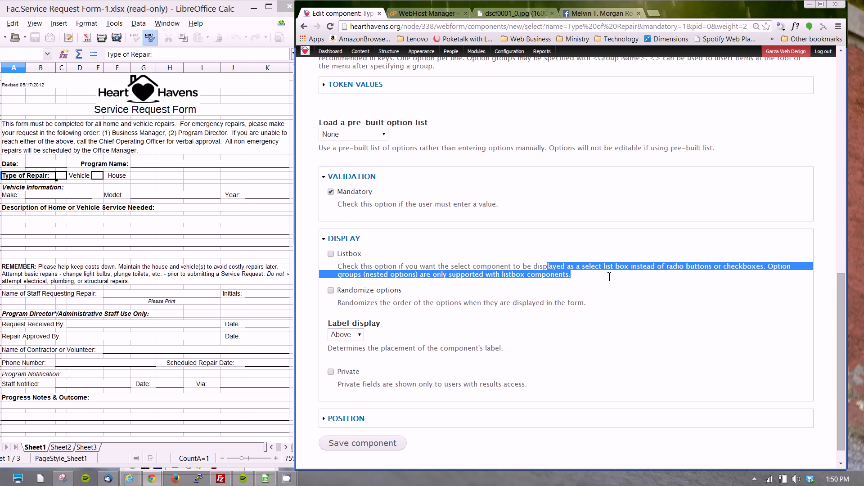
left_click(610, 280)
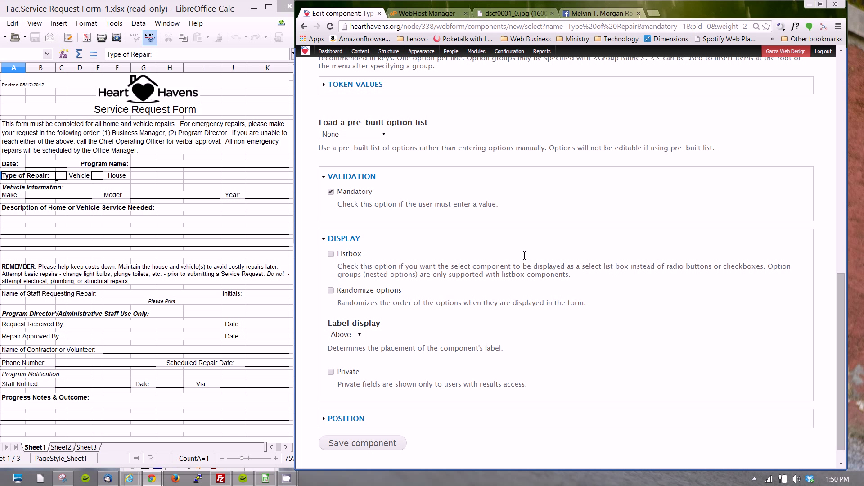
left_click(65, 178)
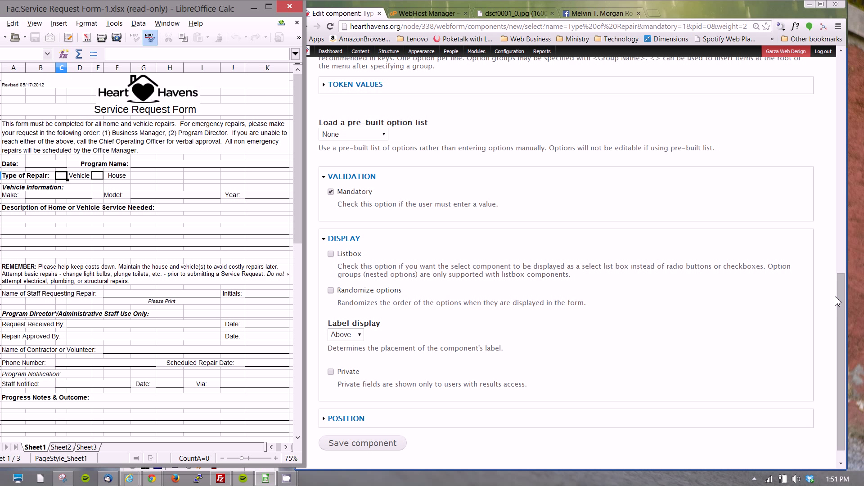
left_click_drag(837, 301, 835, 233)
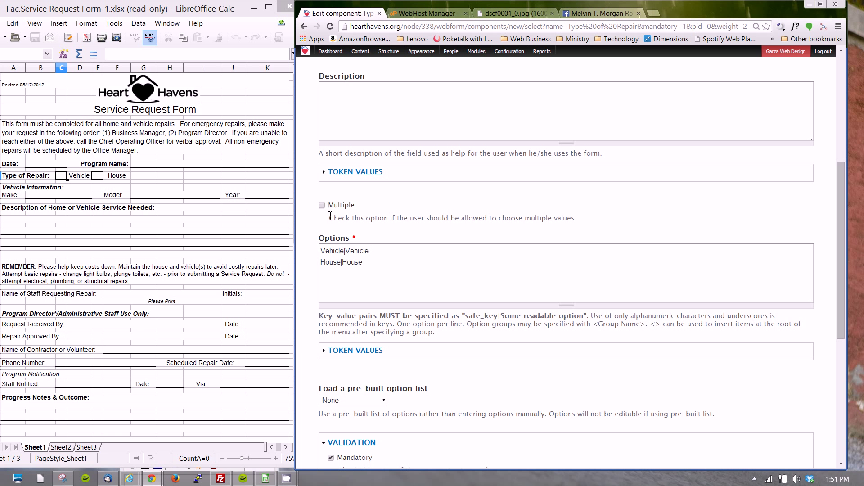
left_click_drag(331, 220, 580, 219)
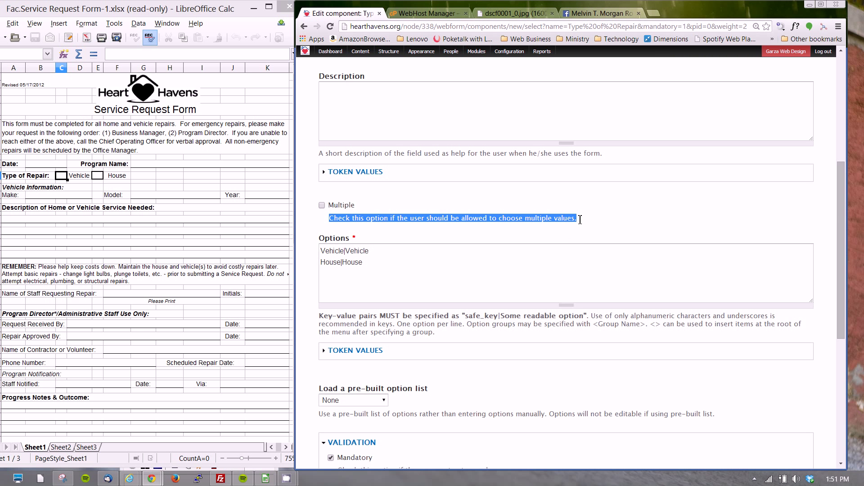
left_click(507, 204)
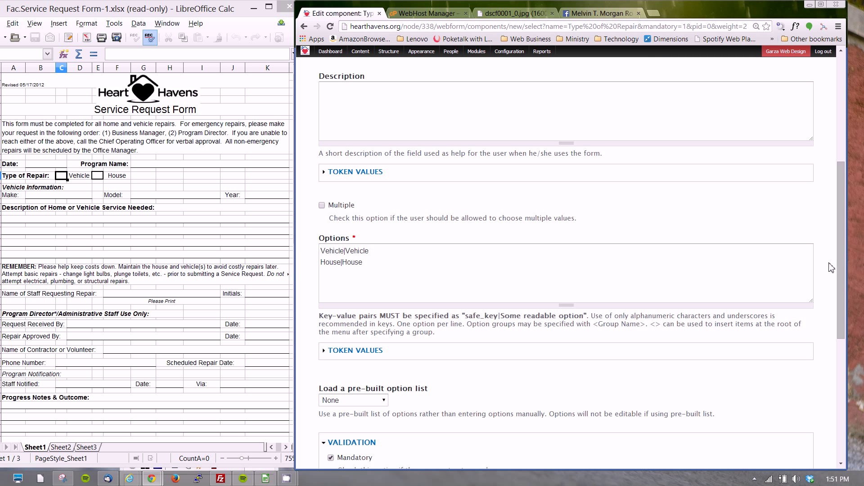
Step: Save the Type of Repair component, leaving Multiple and Listbox off
scroll(839, 315, "down", 1)
scroll(839, 315, "down", 6)
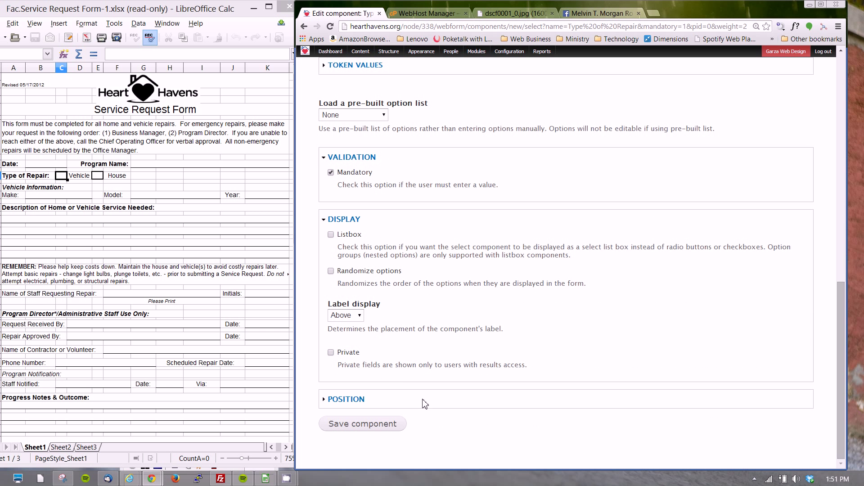
left_click(382, 427)
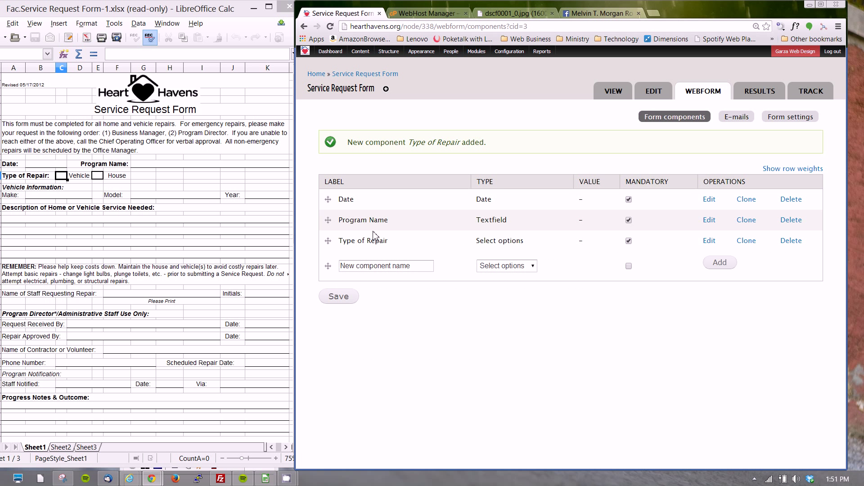
Step: Add a fieldset component named Vehicle Information to the form and save it with its default settings
left_click(533, 266)
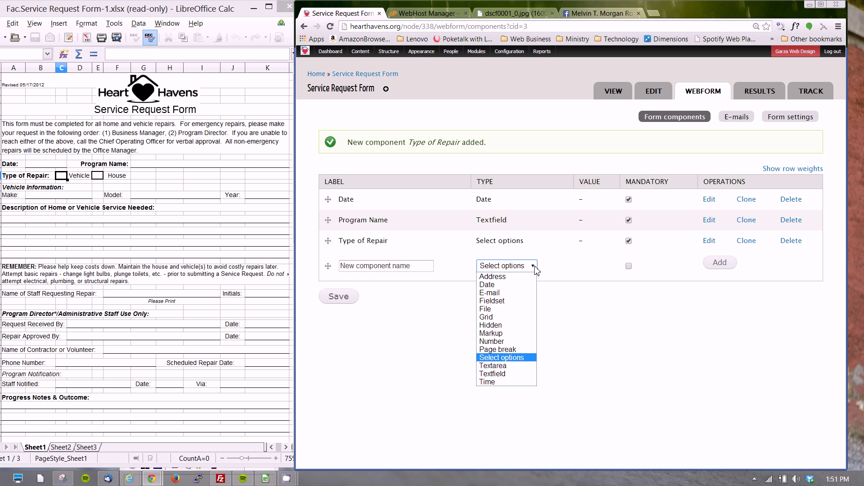
left_click(507, 306)
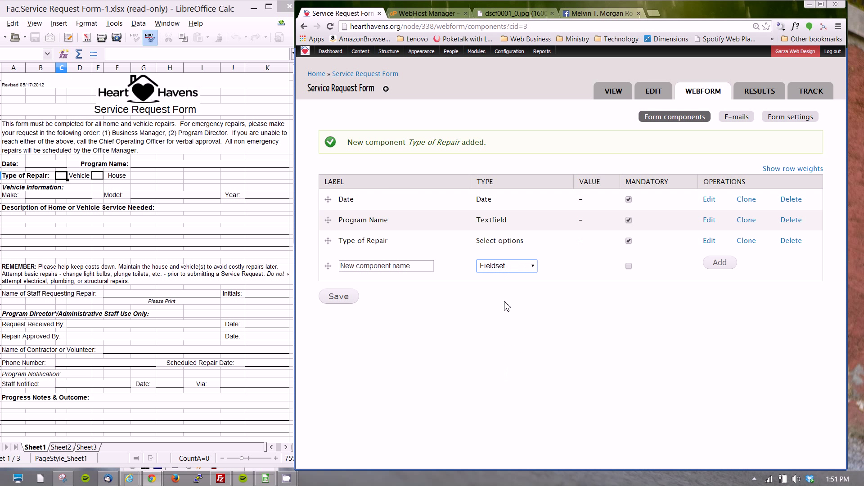
left_click(385, 268)
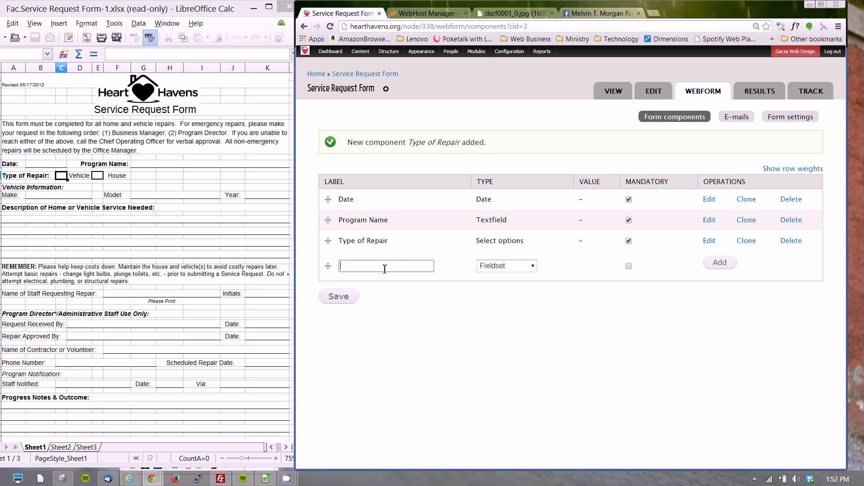
type("Vehicle Information")
key("BackSpace")
key("BackSpace")
key("BackSpace")
key("BackSpace")
key("BackSpace")
key("BackSpace")
key("BackSpace")
type("rmatio")
left_click(719, 265)
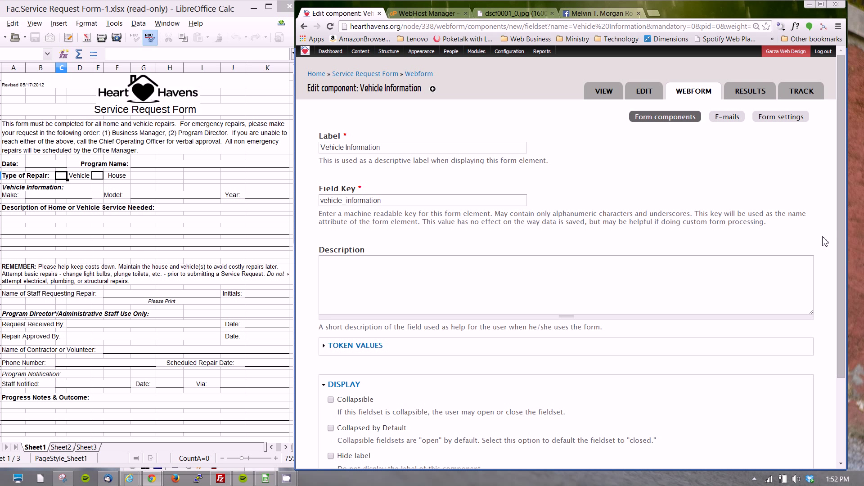
scroll(840, 214, "down", 3)
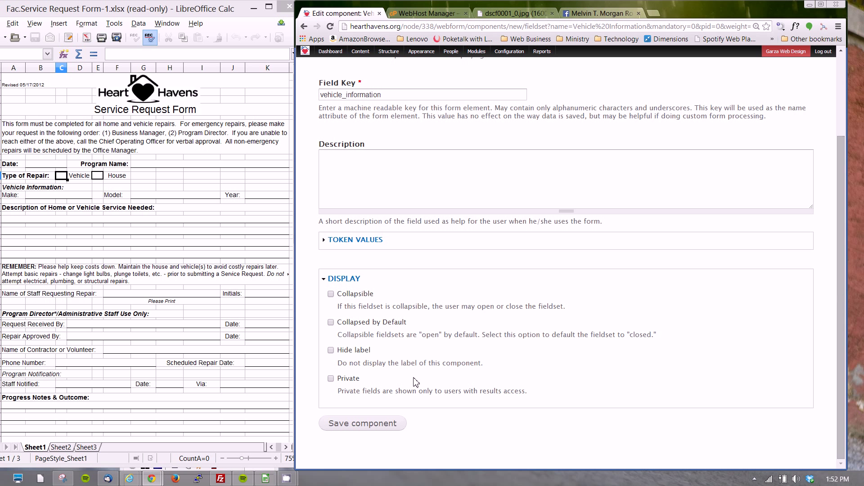
left_click(368, 426)
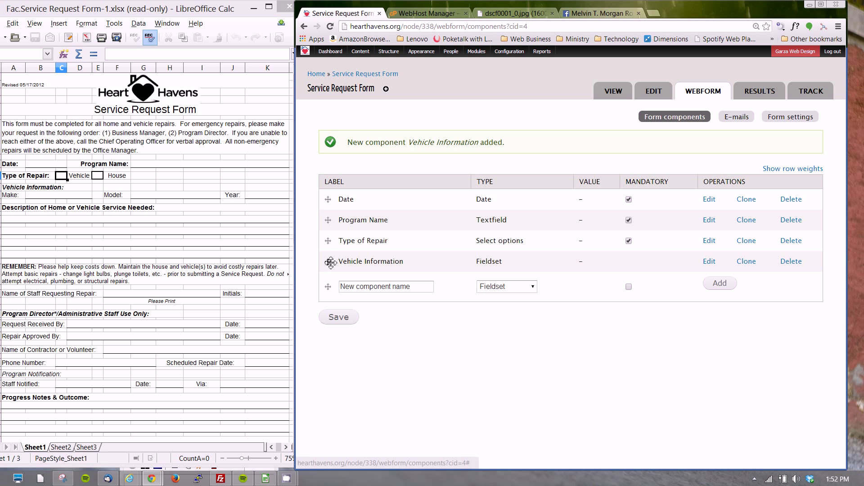
Step: Add a textfield component named Make, nested inside the Vehicle Information fieldset, and save it with default settings
left_click(362, 286)
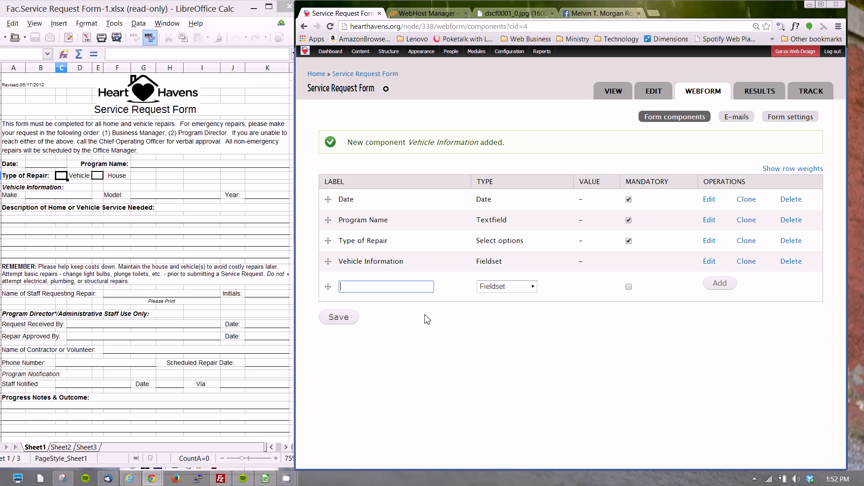
type("Make")
left_click(514, 293)
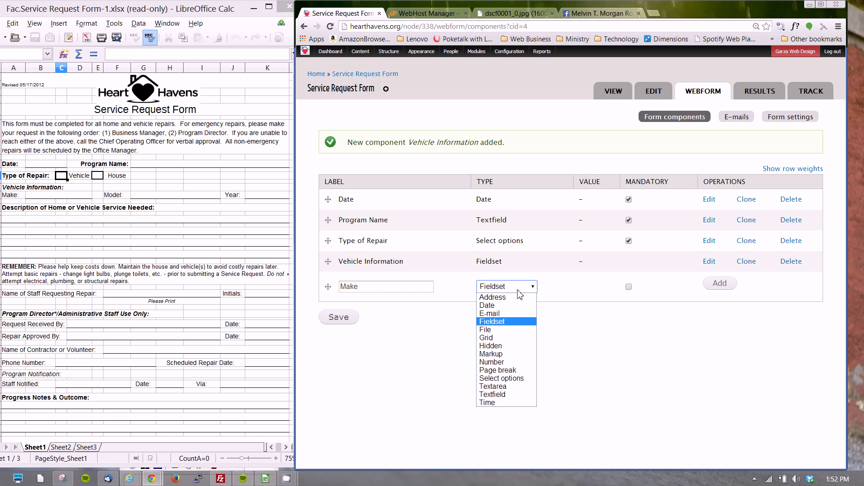
left_click(505, 396)
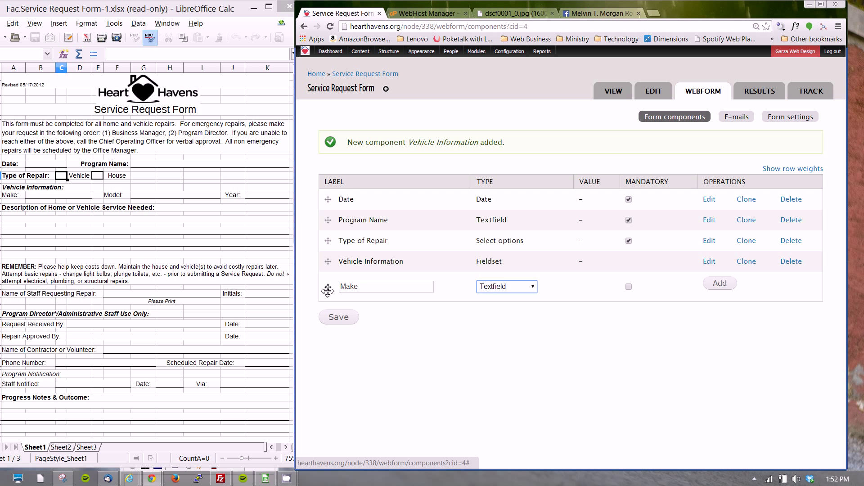
left_click_drag(327, 291, 341, 288)
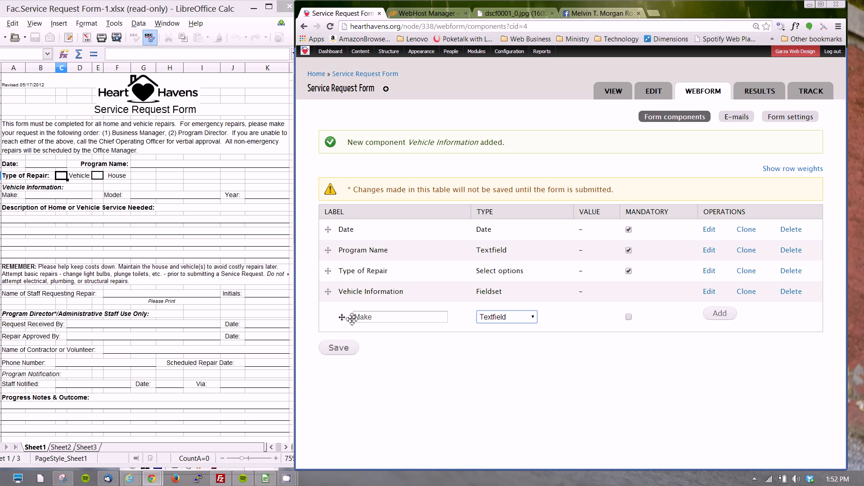
left_click(732, 318)
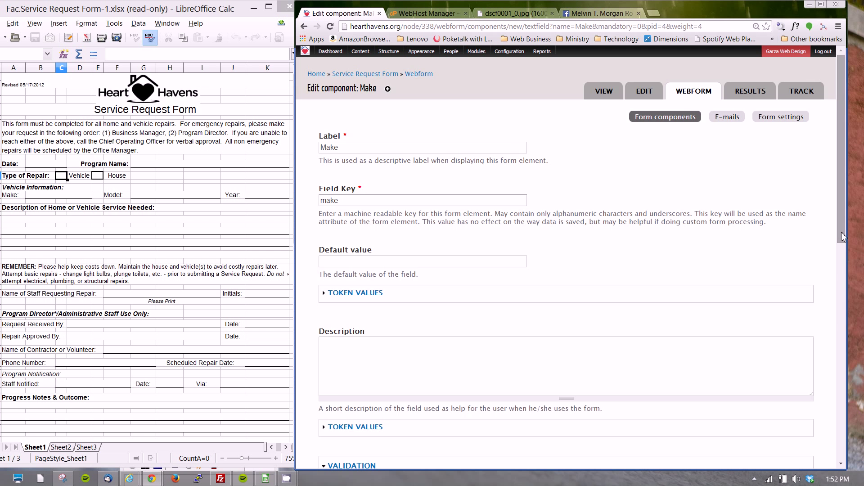
left_click_drag(841, 239, 850, 437)
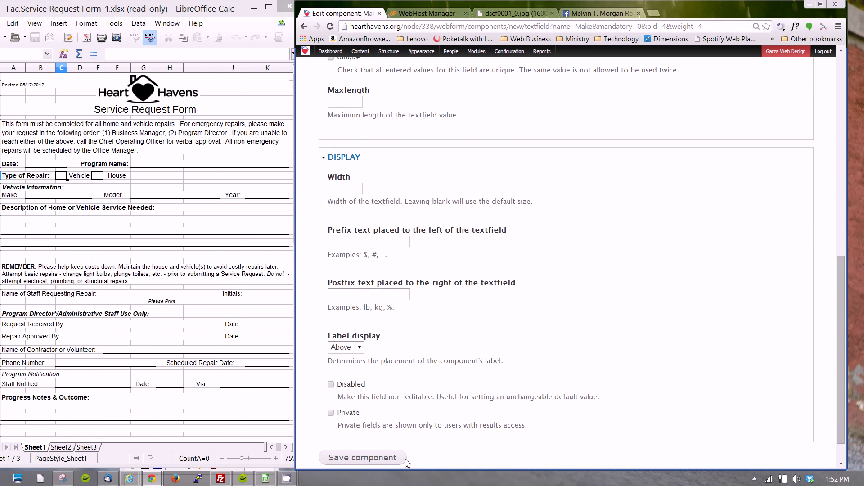
left_click(383, 460)
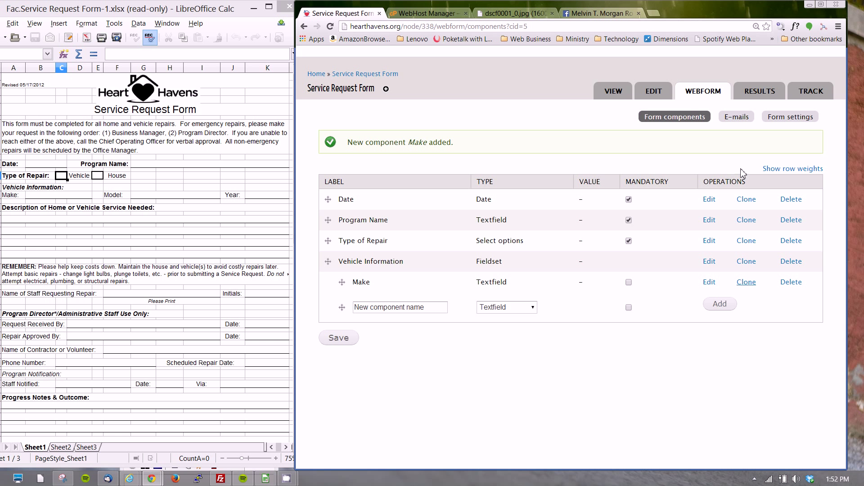
Step: Open the live view of the Service Request Form in a new window and review its fields
right_click(609, 97)
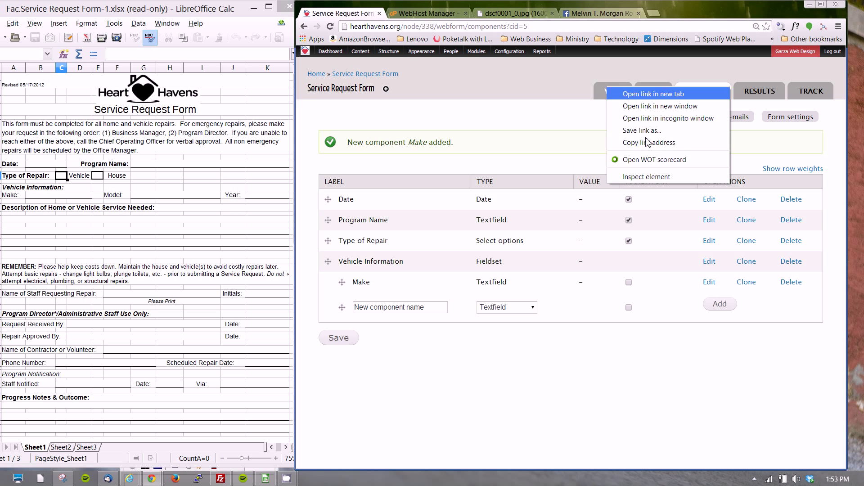
left_click(640, 108)
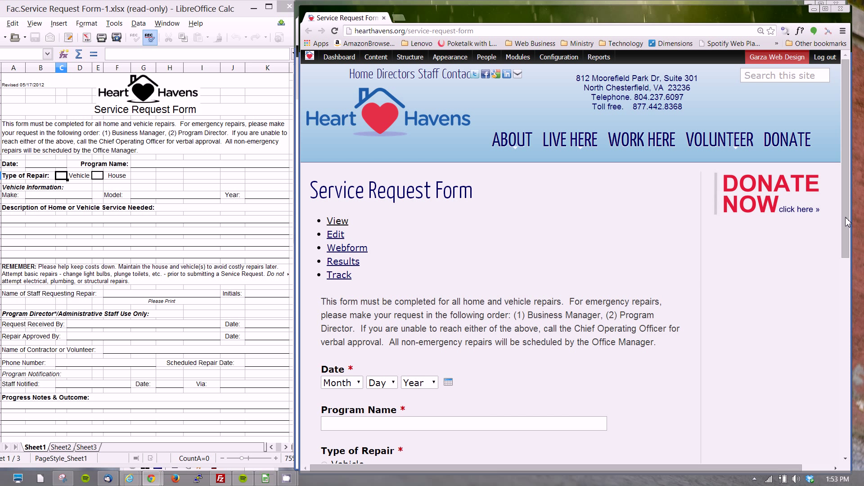
left_click_drag(846, 175, 847, 195)
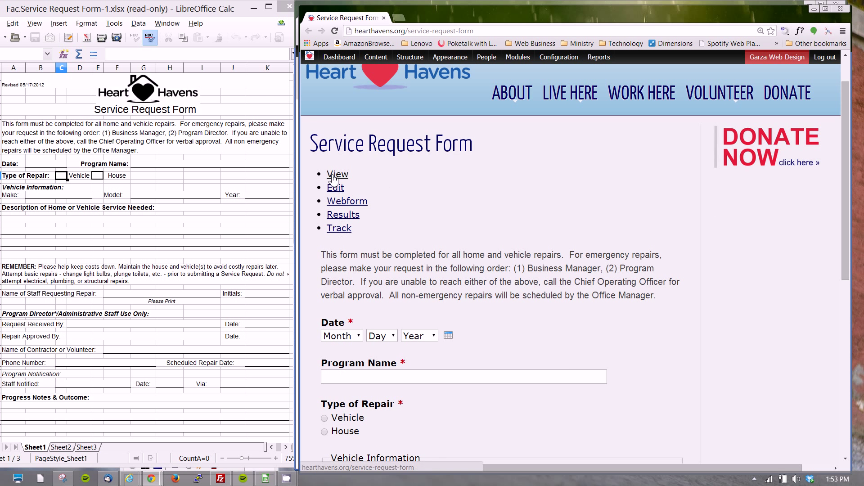
left_click_drag(849, 200, 853, 289)
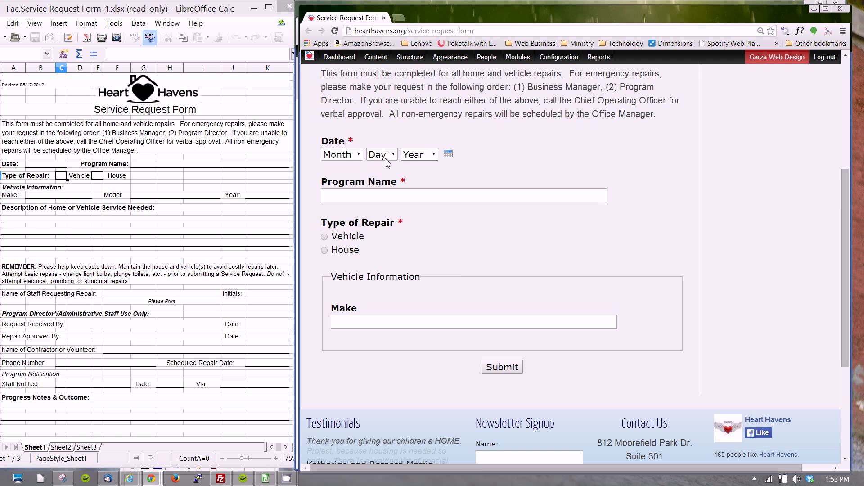
Step: Try out the Date calendar, Program Name, the Vehicle repair option and Make in the live form, and close the preview window
left_click(447, 154)
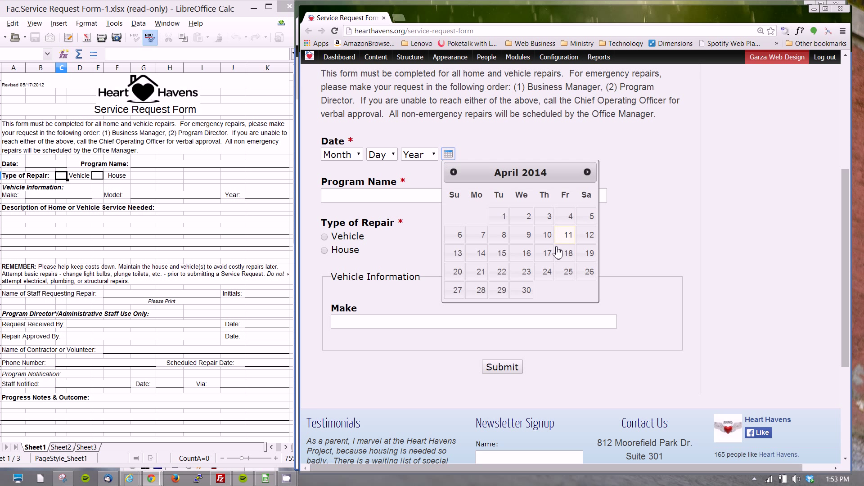
left_click(690, 247)
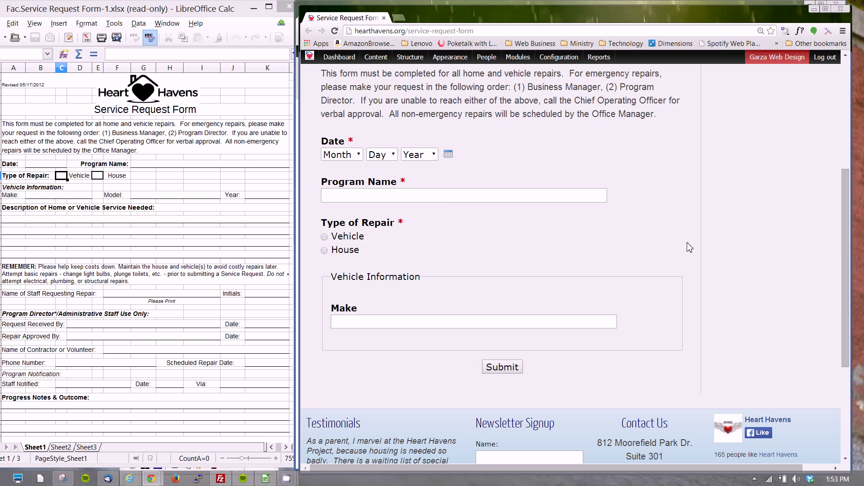
left_click(439, 192)
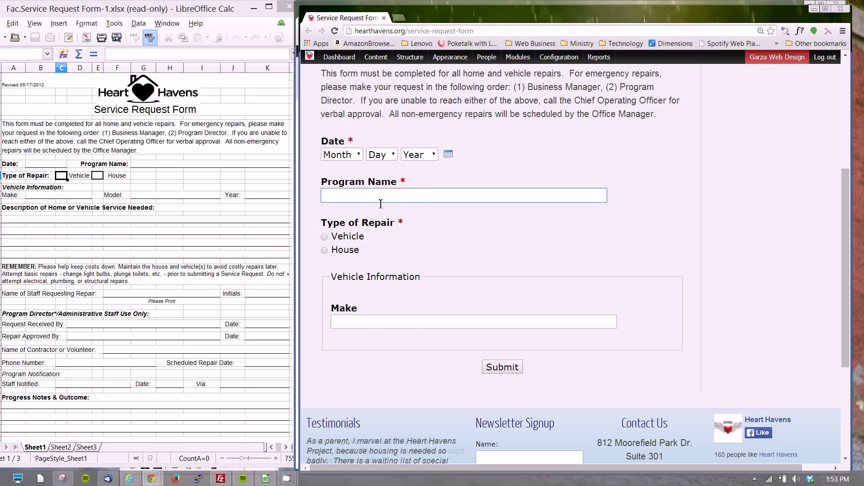
left_click(325, 237)
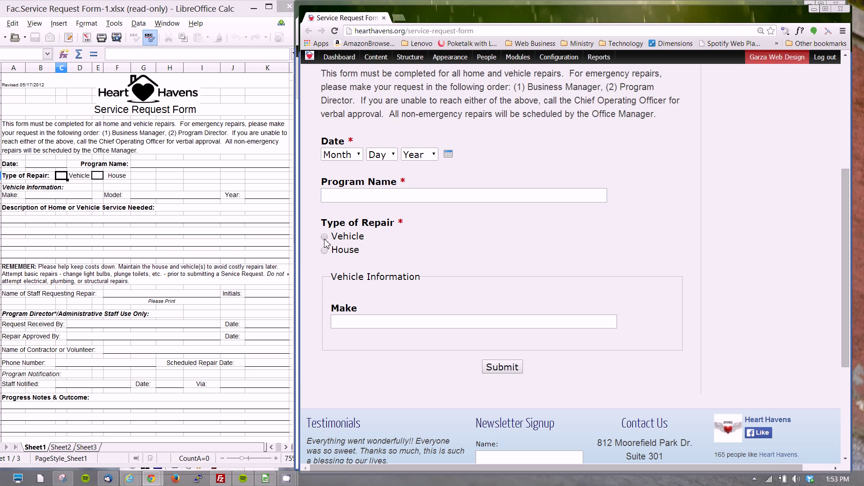
left_click(325, 237)
left_click_drag(331, 277, 421, 282)
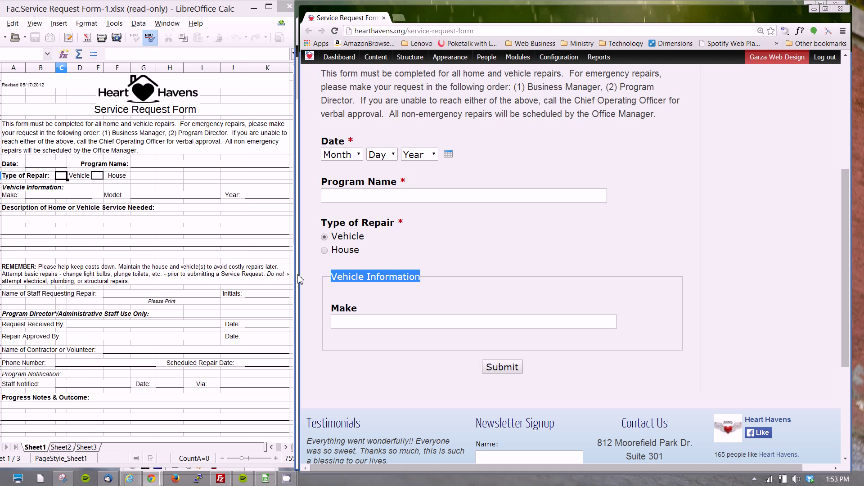
left_click(347, 322)
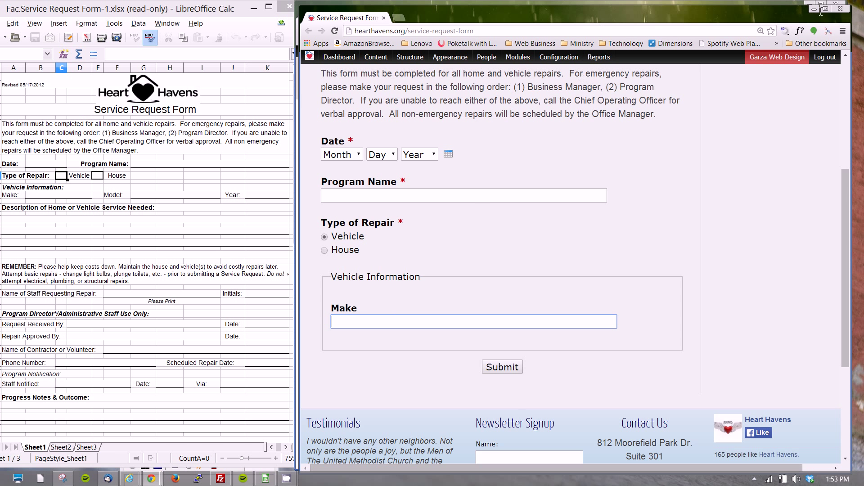
left_click(839, 9)
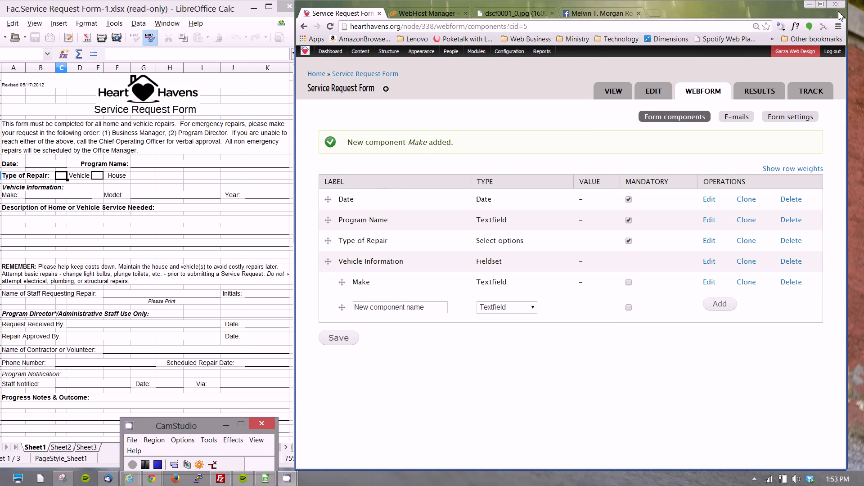
Step: Add a textfield component named Model inside the Vehicle Information fieldset and save it with default settings
left_click(396, 306)
type("Model")
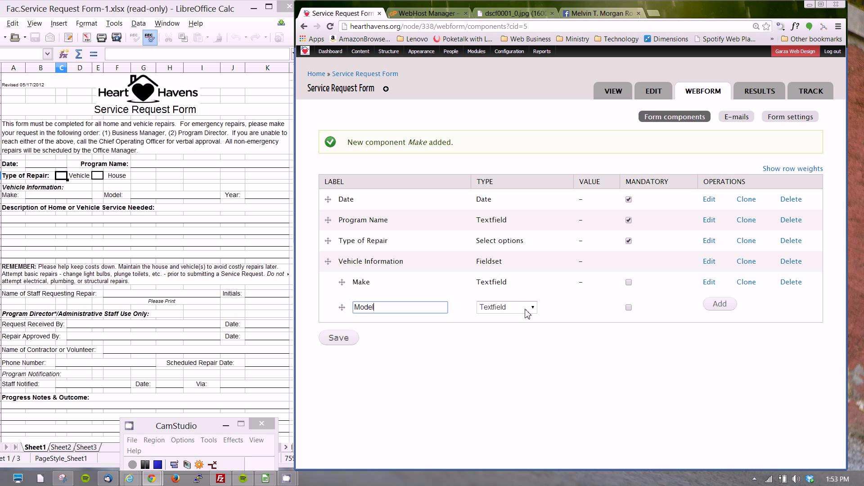
left_click(718, 305)
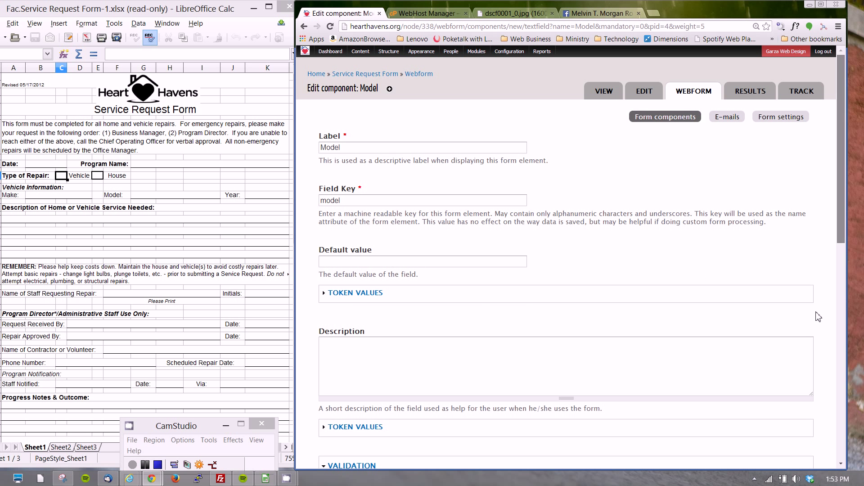
scroll(817, 333, "down", 10)
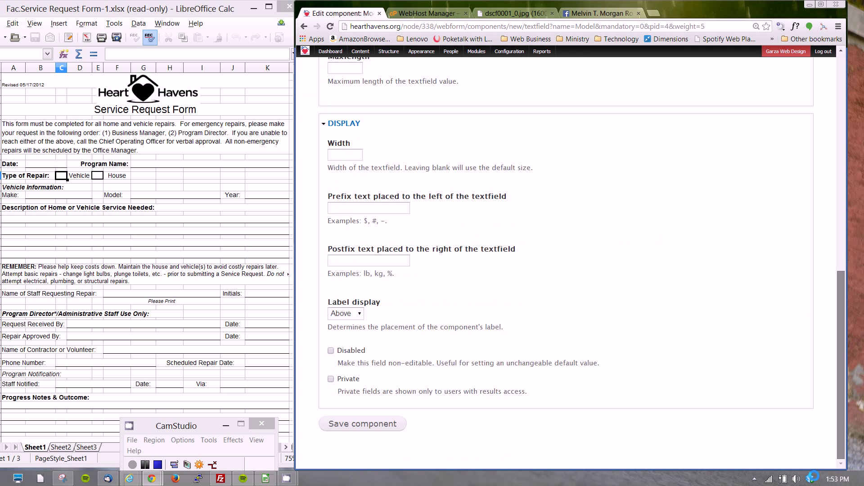
left_click(363, 424)
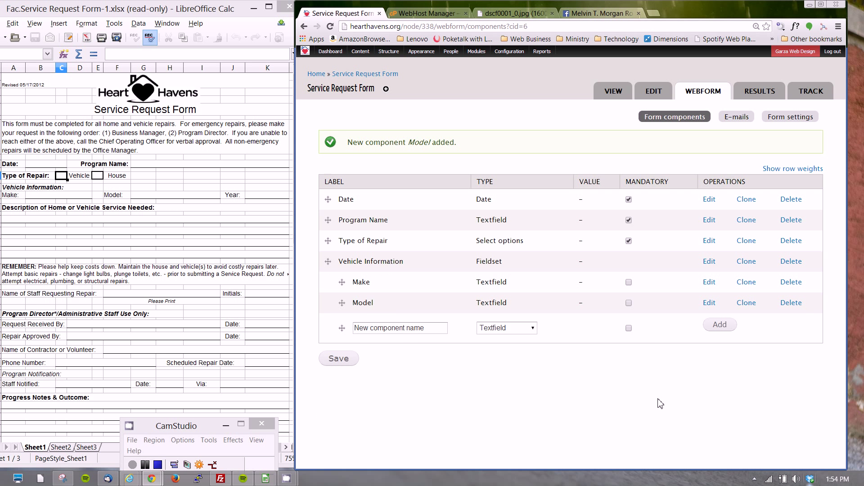
Step: Add a number component named Year inside the Vehicle Information fieldset
left_click(408, 332)
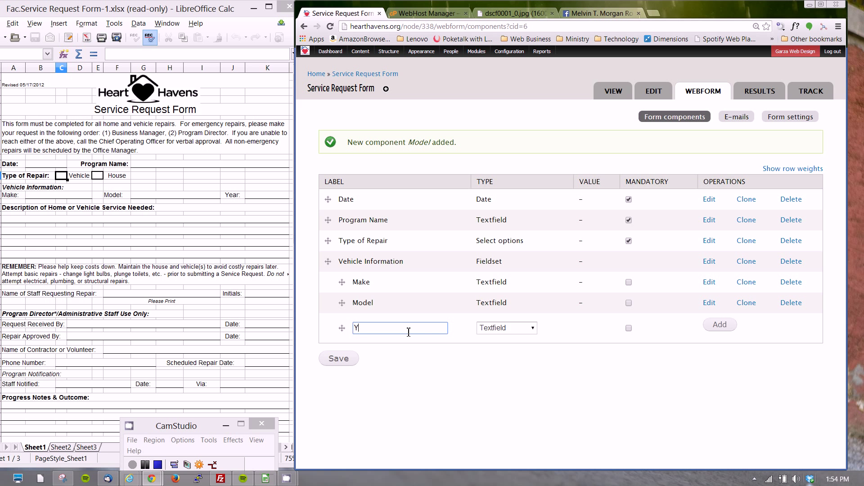
left_click(531, 331)
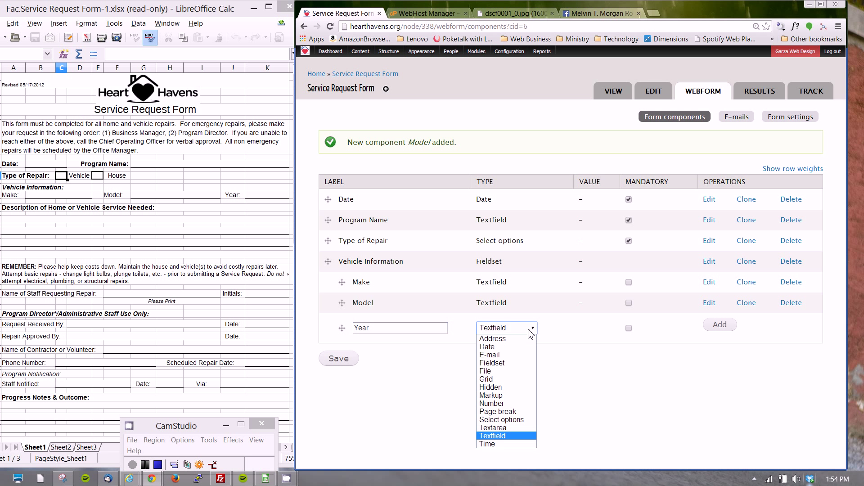
left_click(492, 403)
left_click(718, 331)
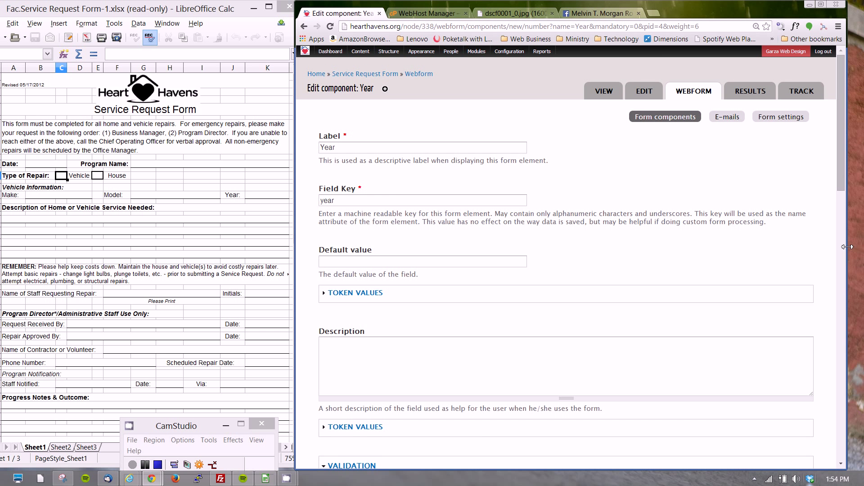
Step: Restrict the Year component to integer values and save it
left_click_drag(841, 189, 850, 297)
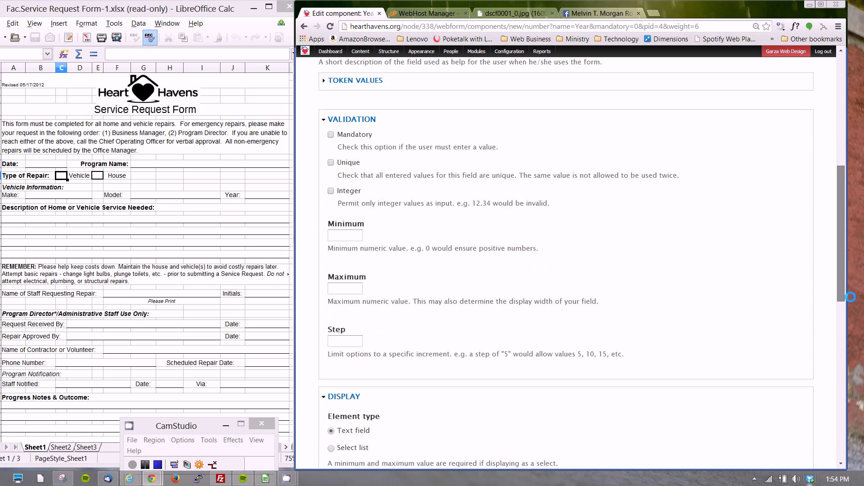
left_click(331, 190)
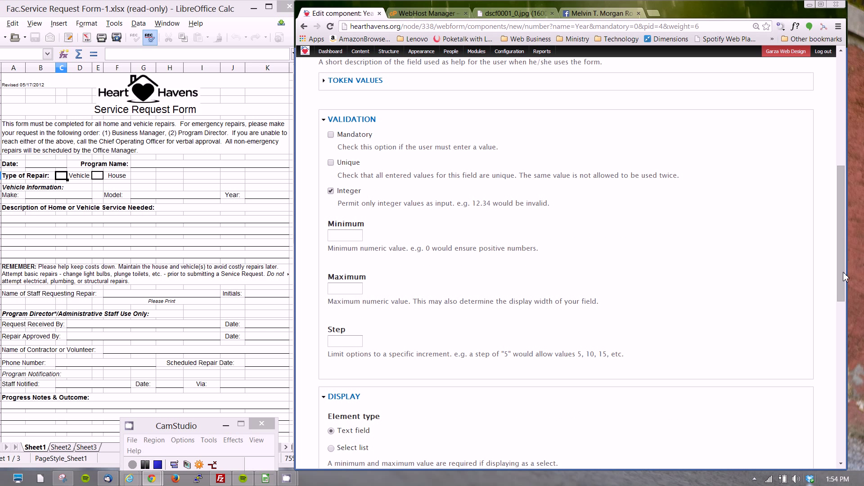
left_click_drag(845, 277, 840, 437)
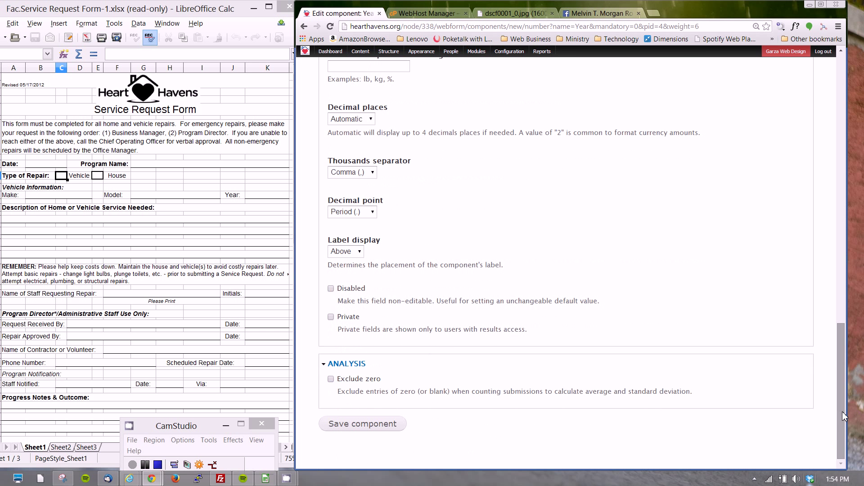
left_click(360, 431)
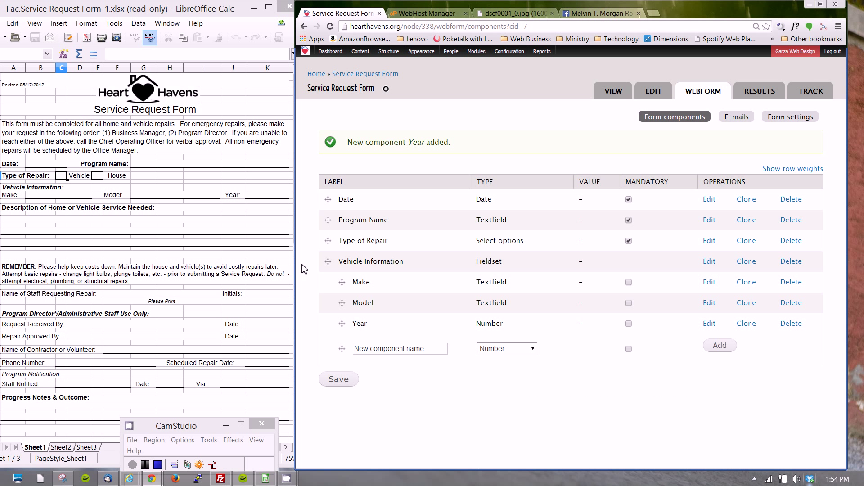
Step: Move the new component row out of the Vehicle Information fieldset to the top level of the form
left_click(394, 353)
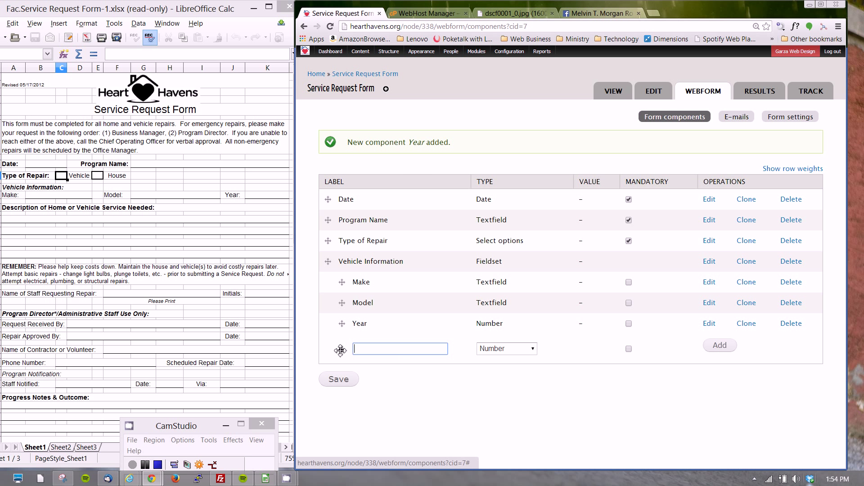
left_click(362, 351)
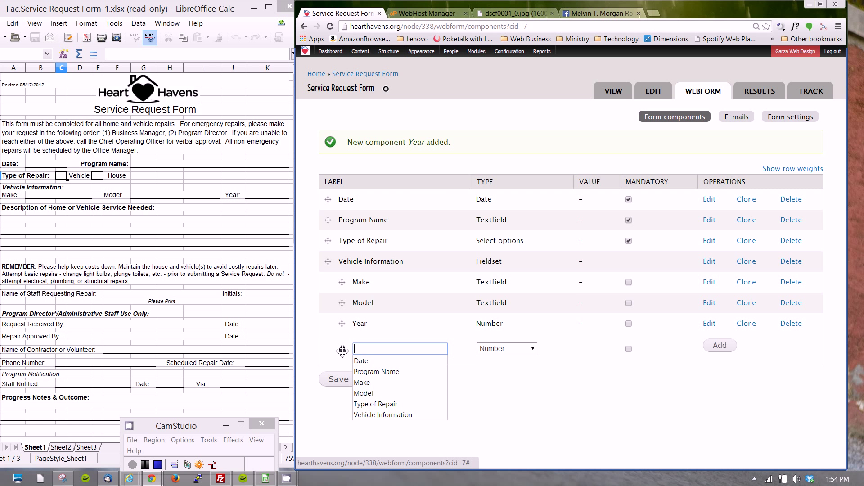
left_click_drag(342, 351, 329, 349)
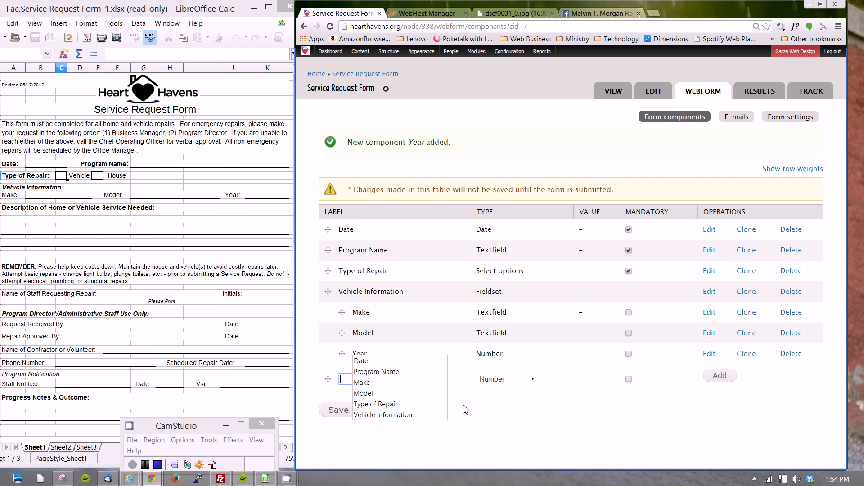
left_click(481, 423)
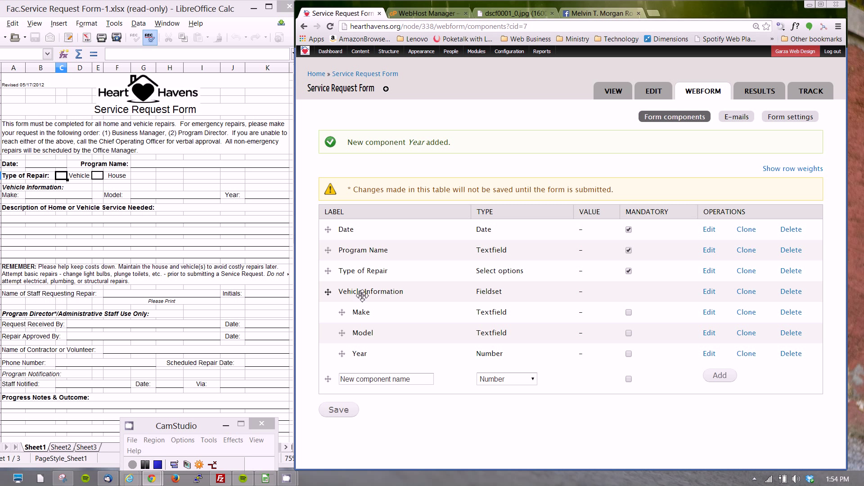
Step: Copy the "Description of Home or Vehicle Service Needed" heading from the spreadsheet and paste it as plain text into the new component's name
left_click(364, 380)
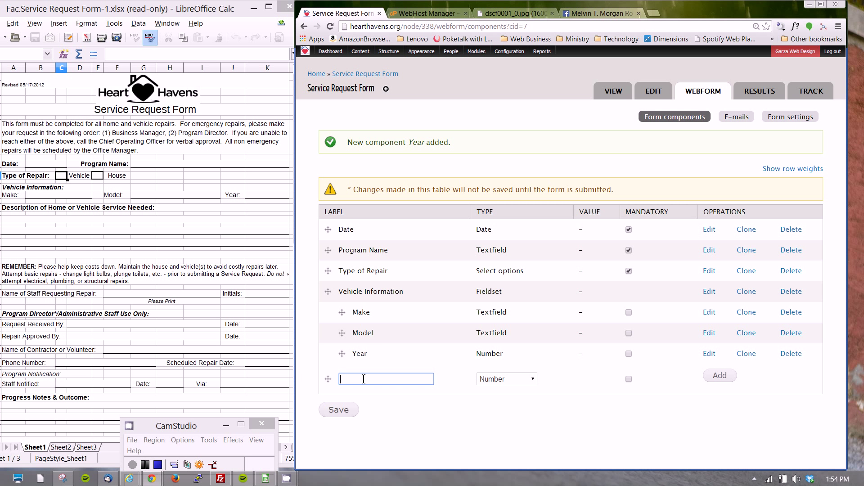
left_click(126, 210)
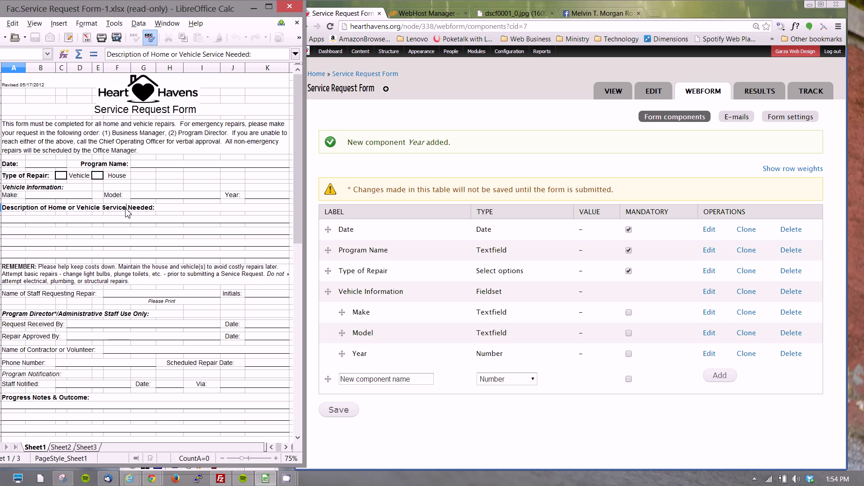
left_click(376, 380)
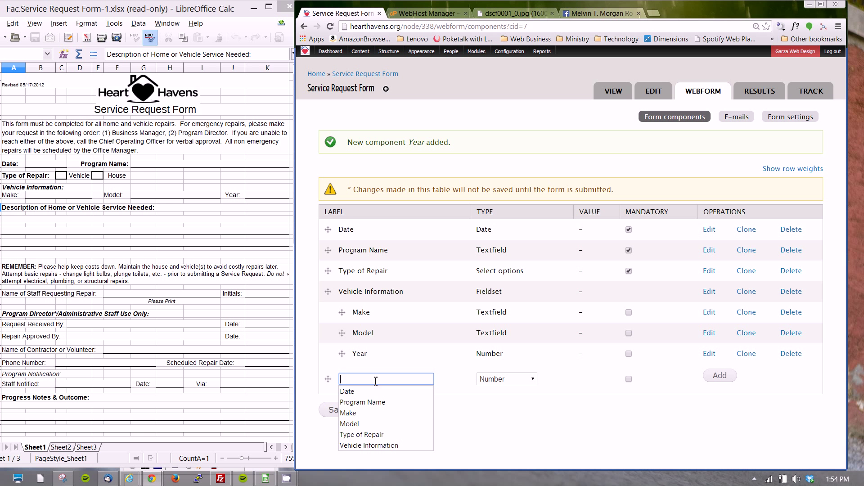
left_click(135, 210)
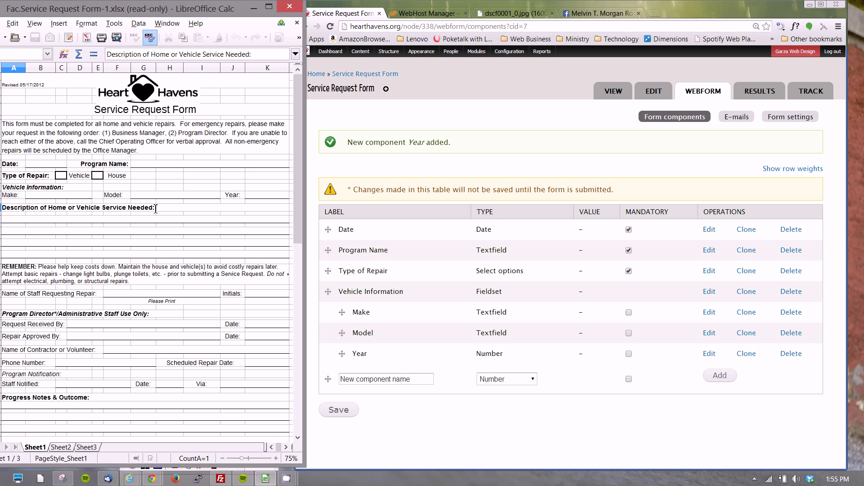
left_click_drag(154, 209, 7, 209)
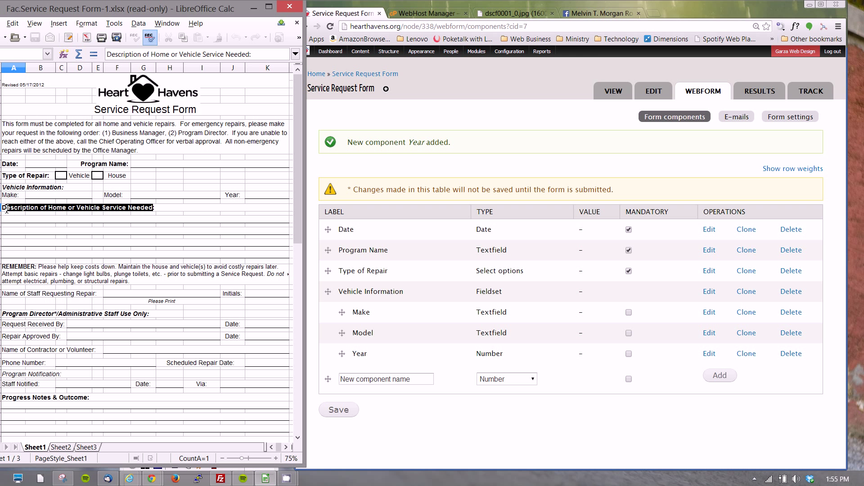
right_click(6, 210)
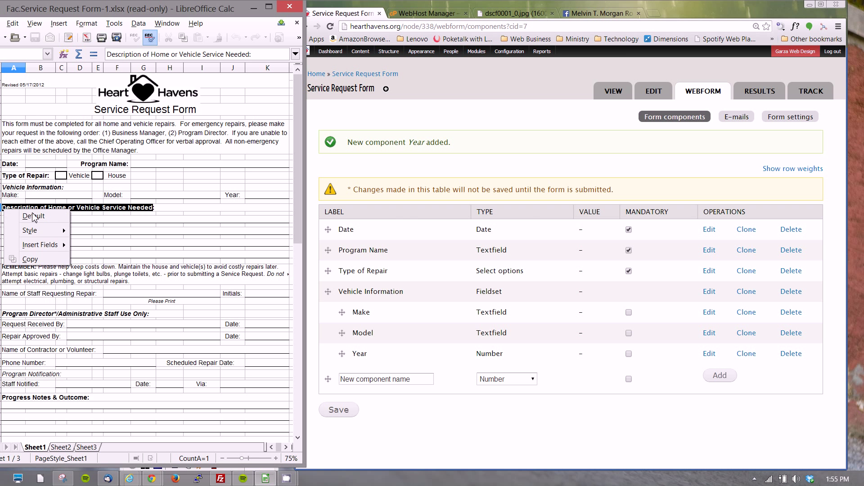
left_click(48, 260)
left_click(398, 379)
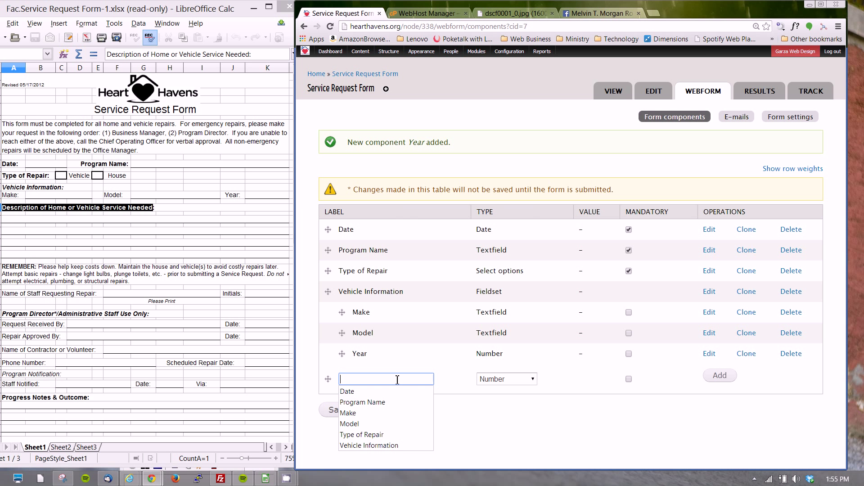
right_click(397, 379)
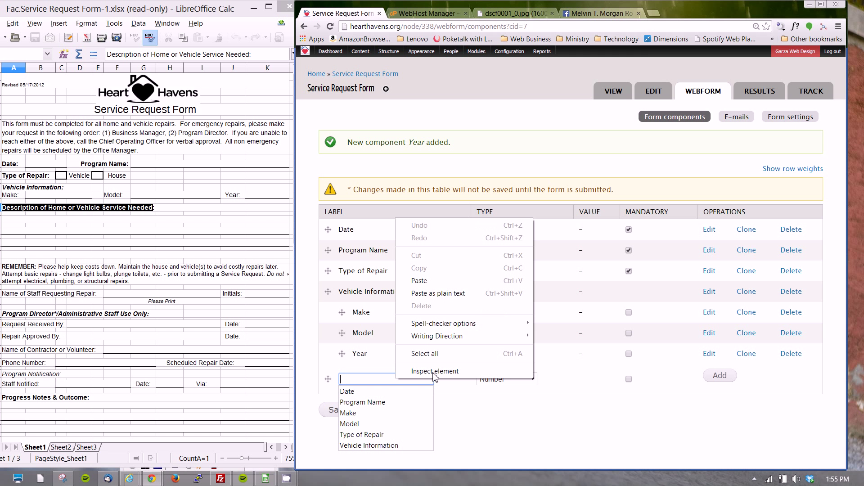
left_click(437, 294)
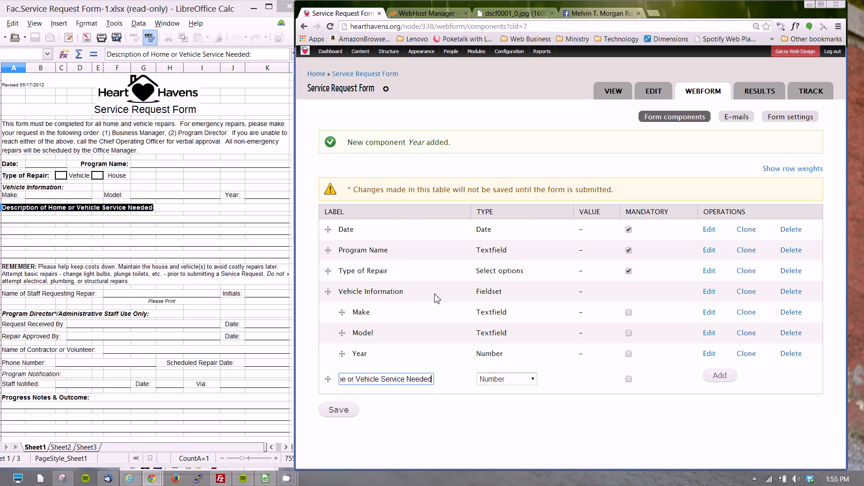
Step: Set the new component's type to Textarea, make it mandatory, and add it to the form
left_click(525, 386)
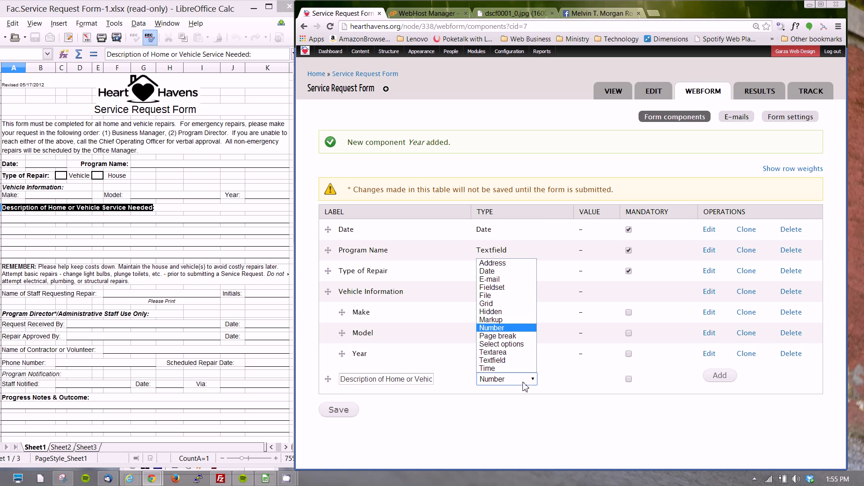
left_click(511, 354)
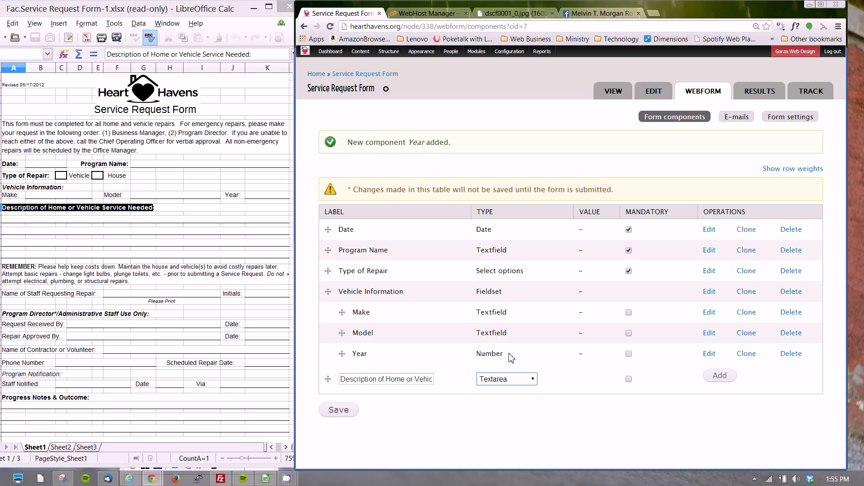
left_click(629, 379)
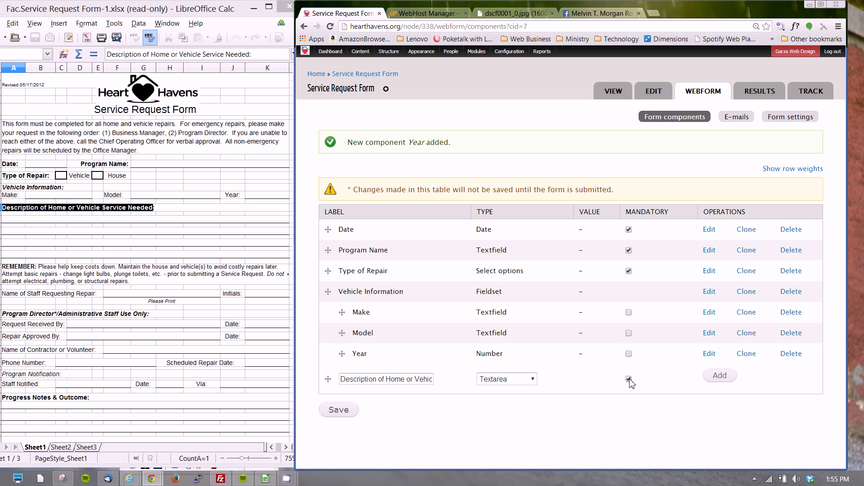
left_click(717, 376)
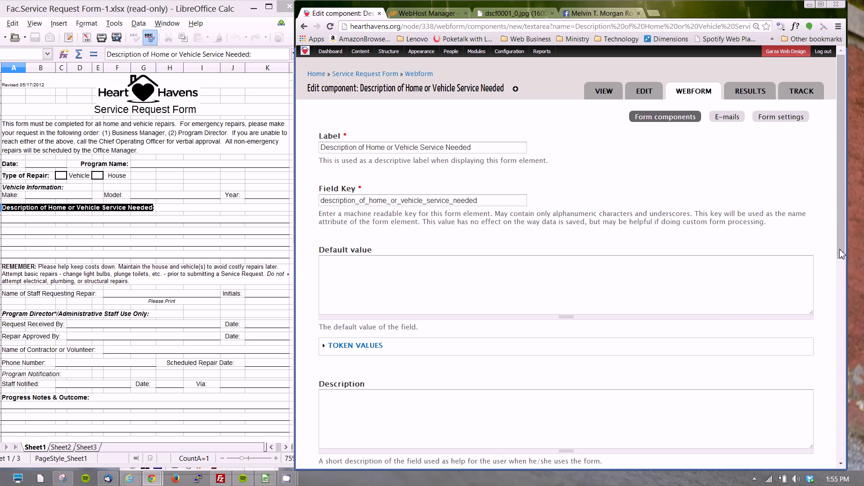
Step: Shorten the component's field key to description_of_service_needed
left_click_drag(842, 254, 844, 260)
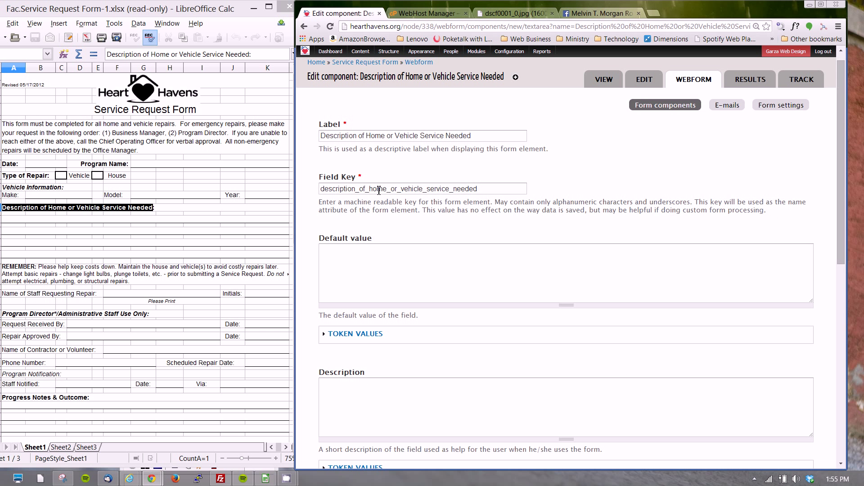
left_click_drag(424, 190, 367, 190)
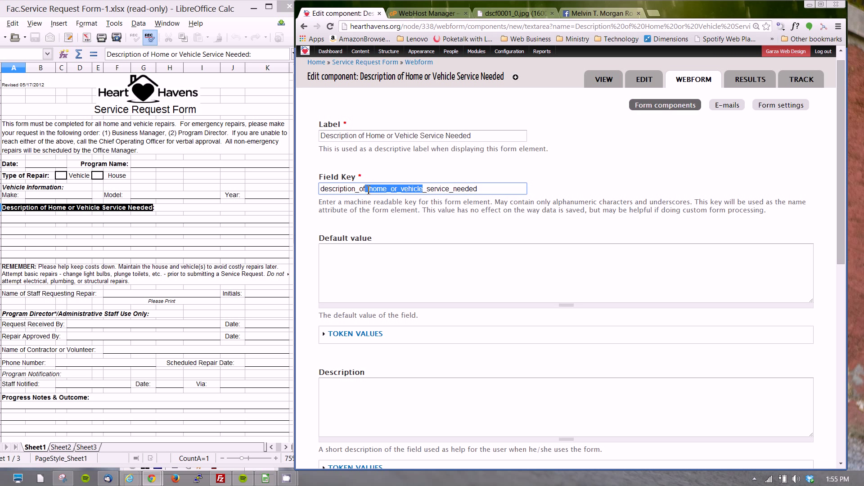
key("BackSpace")
Step: Copy the whole REMEMBER note about keeping costs down from the spreadsheet into the component's default value
left_click(396, 260)
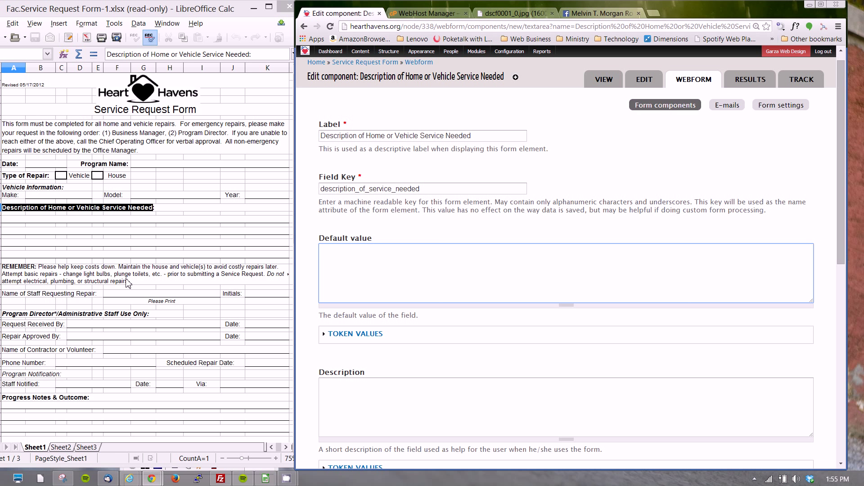
left_click(118, 283)
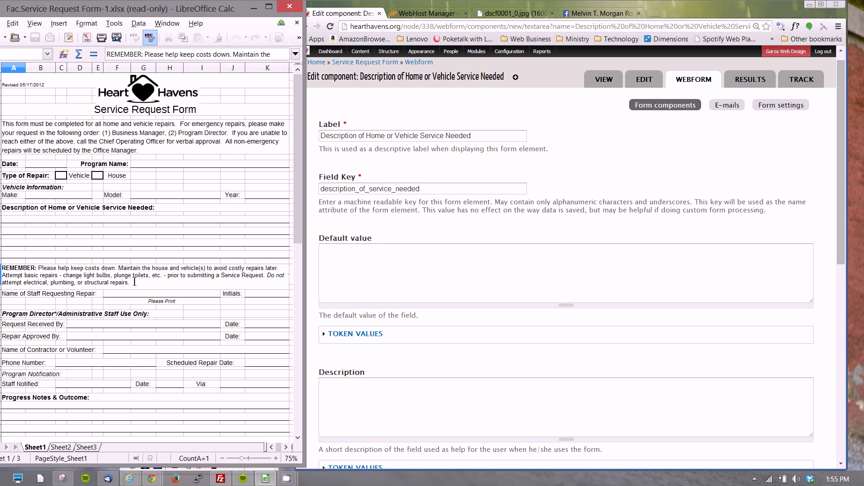
left_click_drag(135, 284, 4, 259)
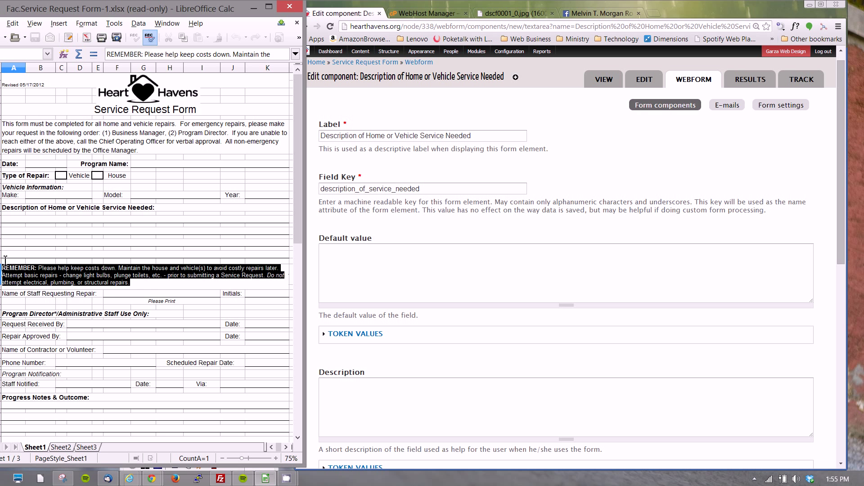
right_click(98, 276)
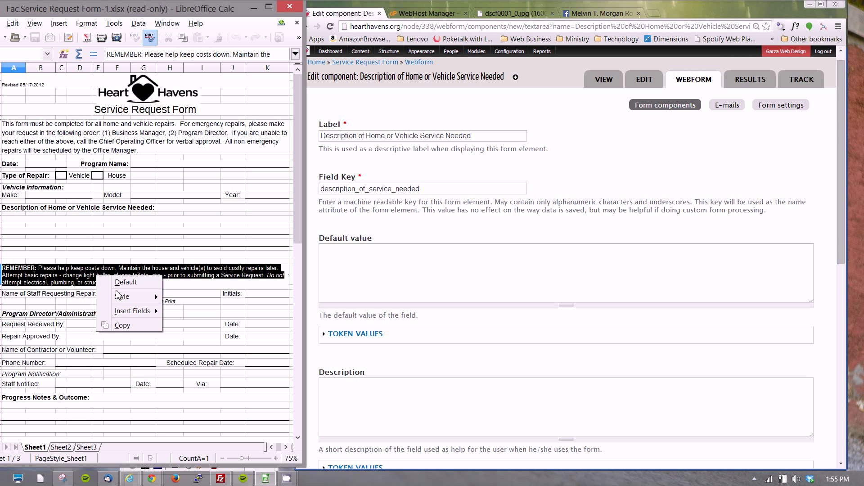
left_click(127, 322)
left_click(368, 265)
right_click(369, 265)
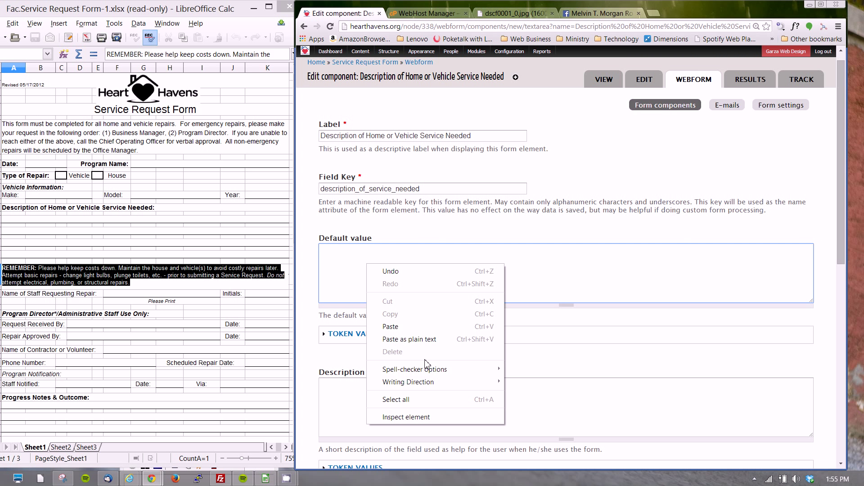
left_click(418, 336)
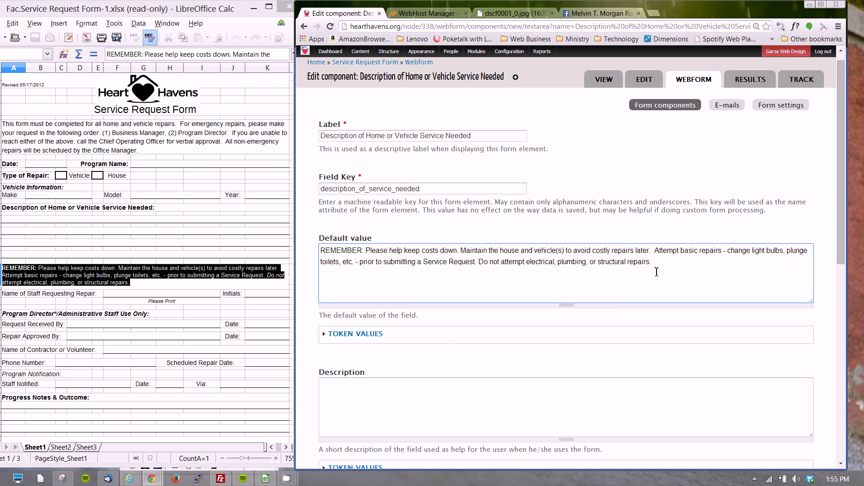
Step: Cut the REMEMBER note from the default value and paste it as plain text into the component's Description
left_click_drag(657, 265, 314, 243)
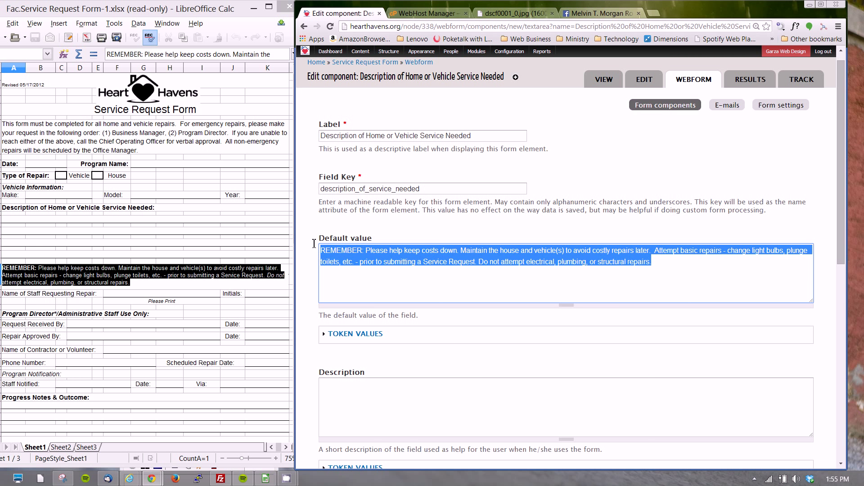
right_click(355, 254)
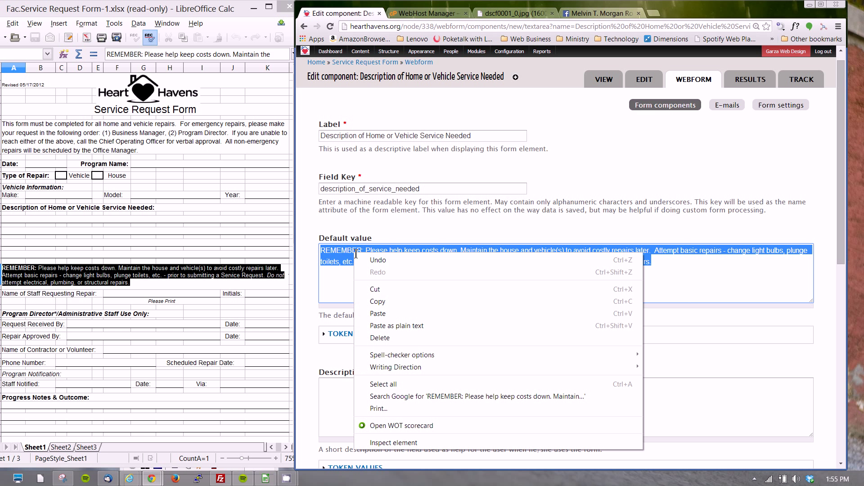
left_click(397, 290)
left_click(350, 396)
right_click(349, 397)
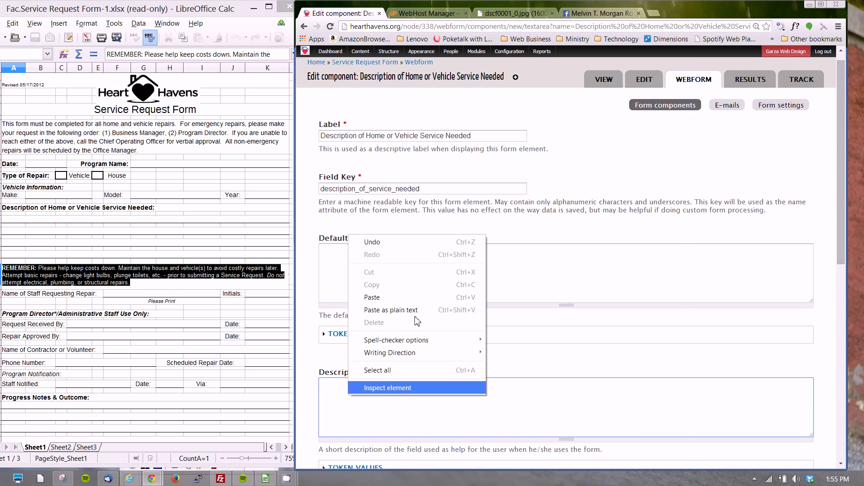
left_click(402, 310)
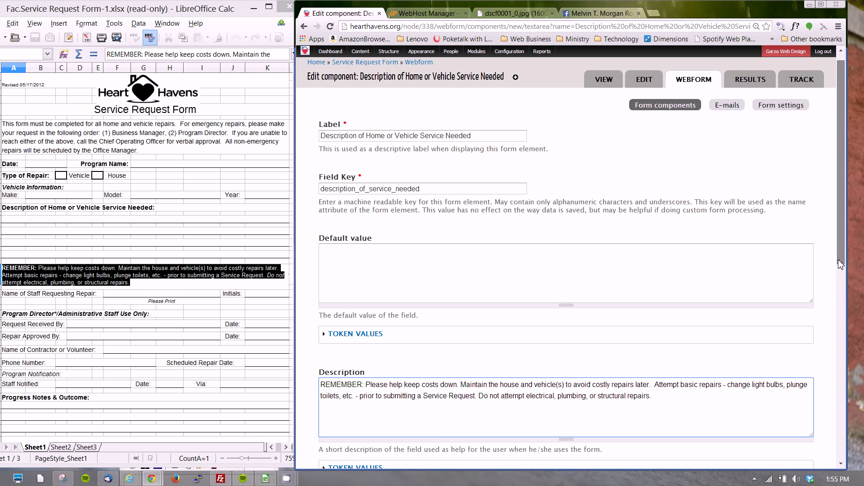
Step: Save the Description of Home or Vehicle Service Needed component with the default display settings
left_click_drag(838, 236, 843, 379)
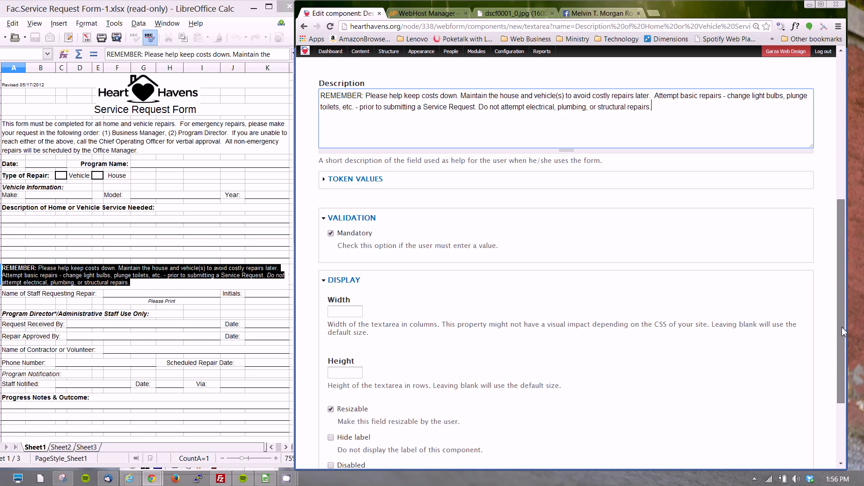
left_click_drag(844, 332, 844, 388)
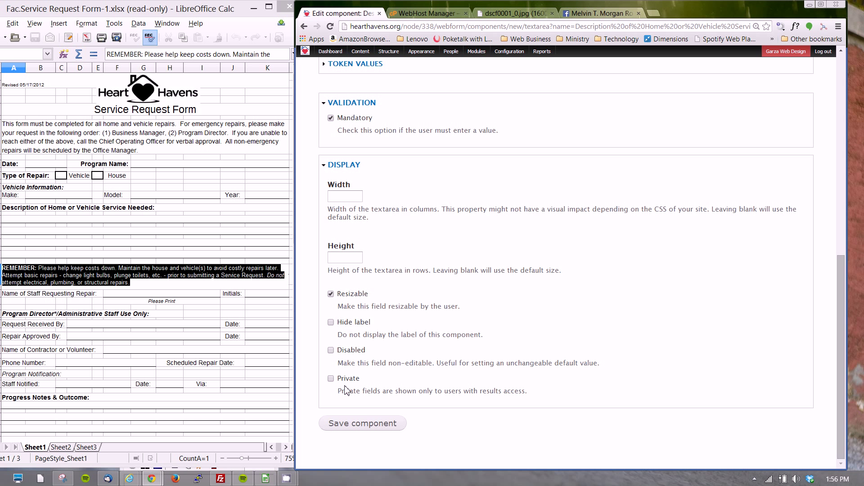
left_click(367, 428)
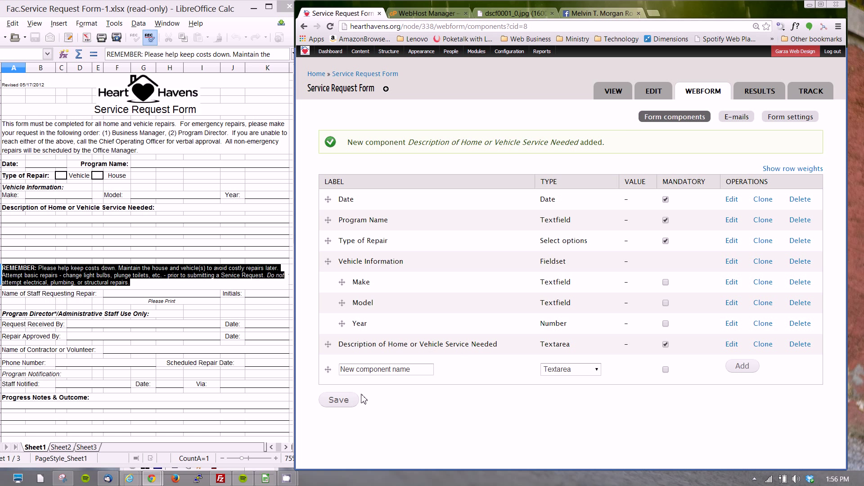
Step: Open the live Service Request Form in a new window and check its fields down to Description of Home or Vehicle Service Needed
right_click(607, 94)
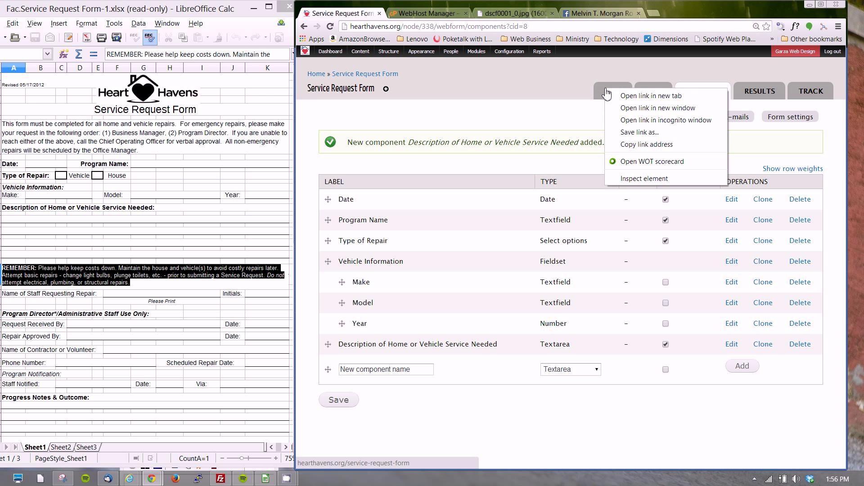
left_click(645, 108)
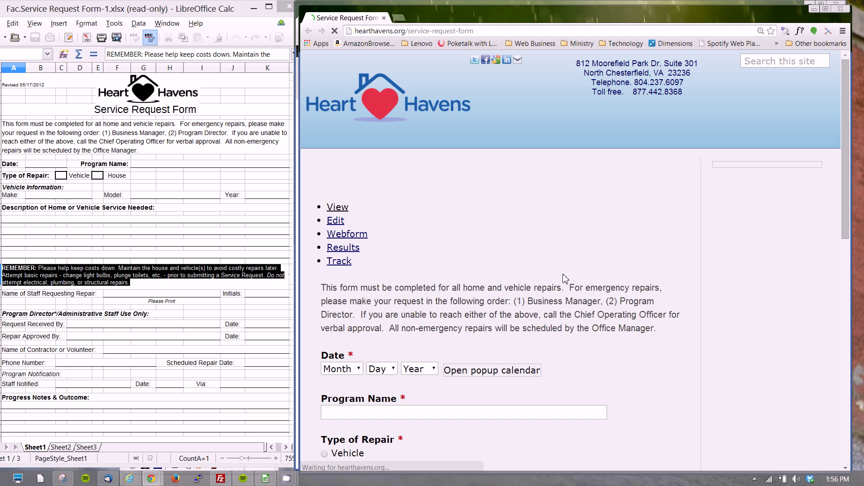
left_click_drag(847, 178, 851, 288)
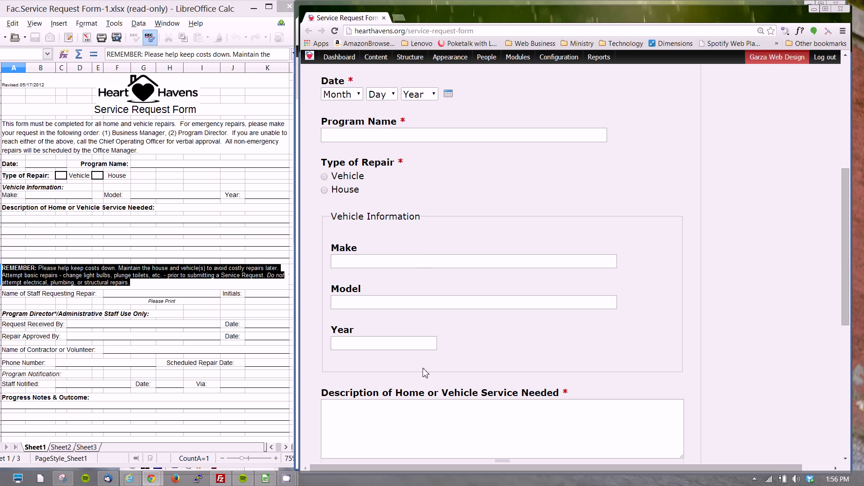
Step: Check the REMEMBER note and the resizable description box on the live form, and close the preview window
scroll(839, 282, "down", 3)
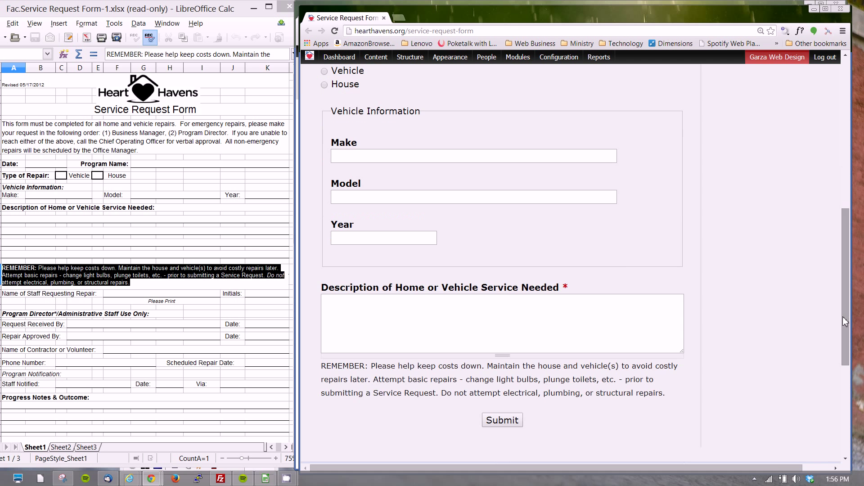
left_click(466, 323)
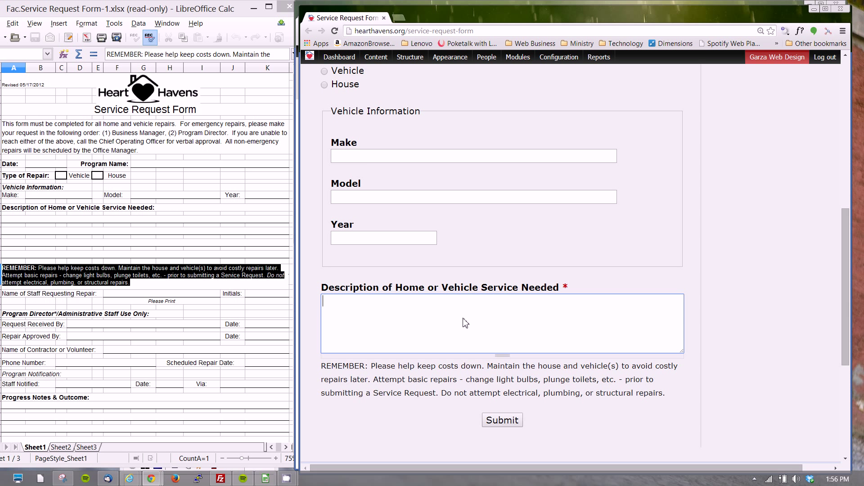
left_click(368, 201)
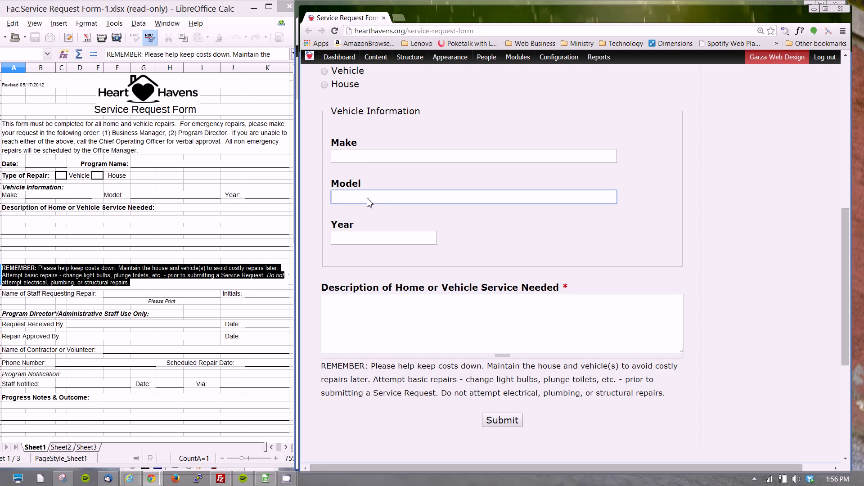
left_click(377, 308)
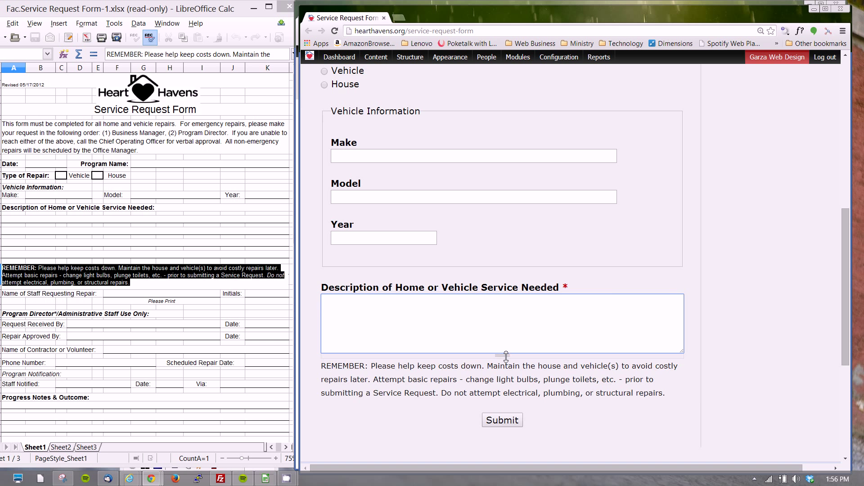
left_click_drag(681, 355, 709, 422)
mouse_move(638, 357)
left_mouse_down()
mouse_move(660, 362)
mouse_move(651, 360)
left_mouse_up()
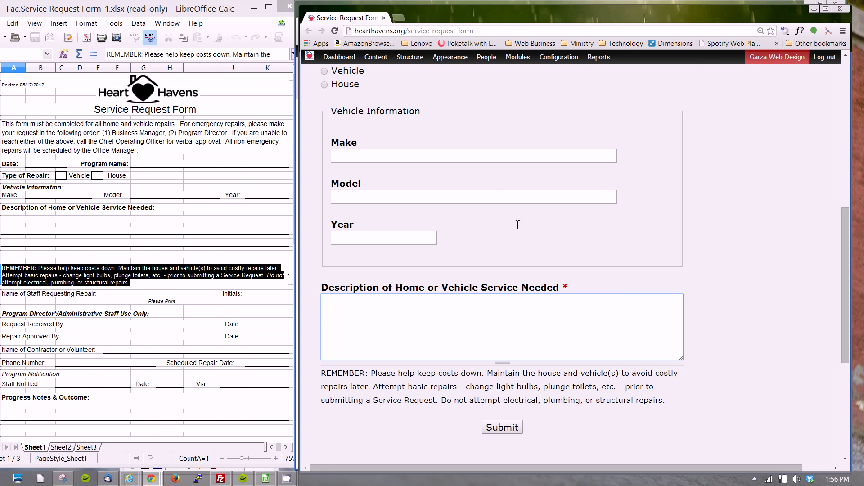
left_click(495, 195)
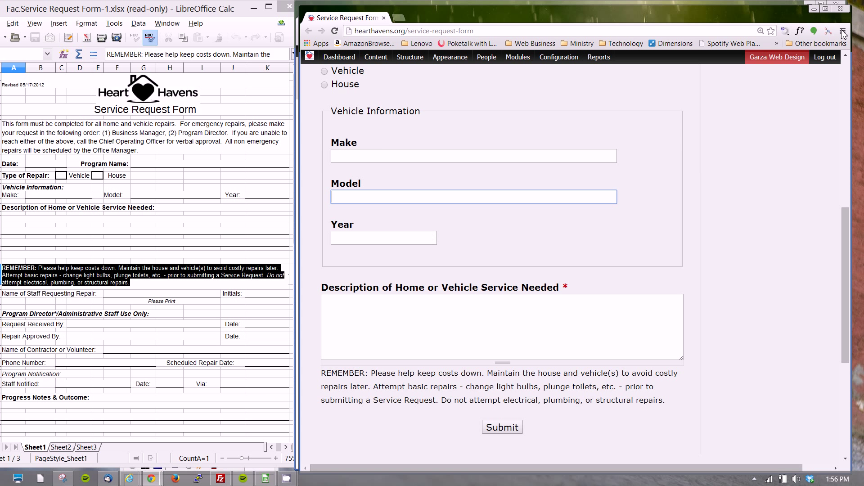
left_click(844, 14)
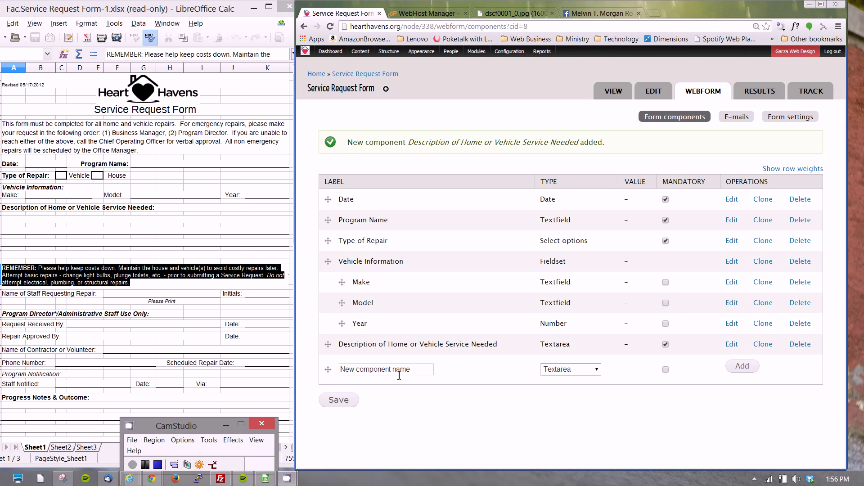
Step: Copy the label Name of Staff Requesting Repair from the spreadsheet into the new component's name without the colon
left_click(91, 295)
key("ctrl+c")
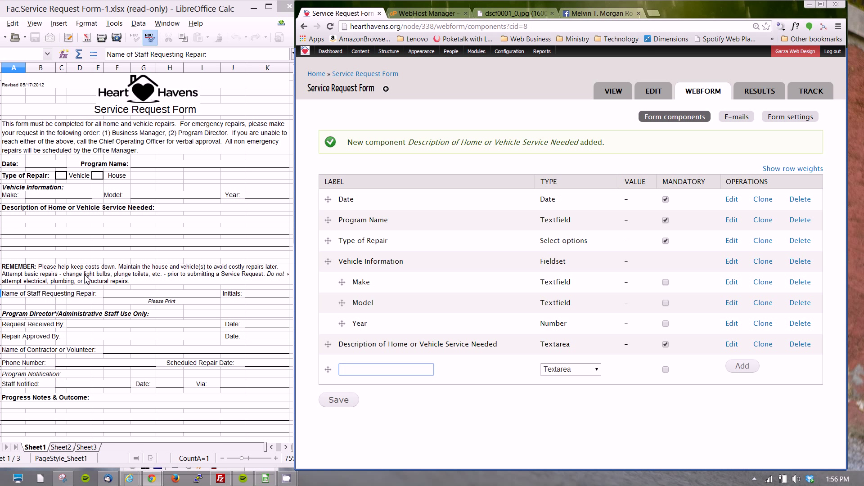
double_click(84, 292)
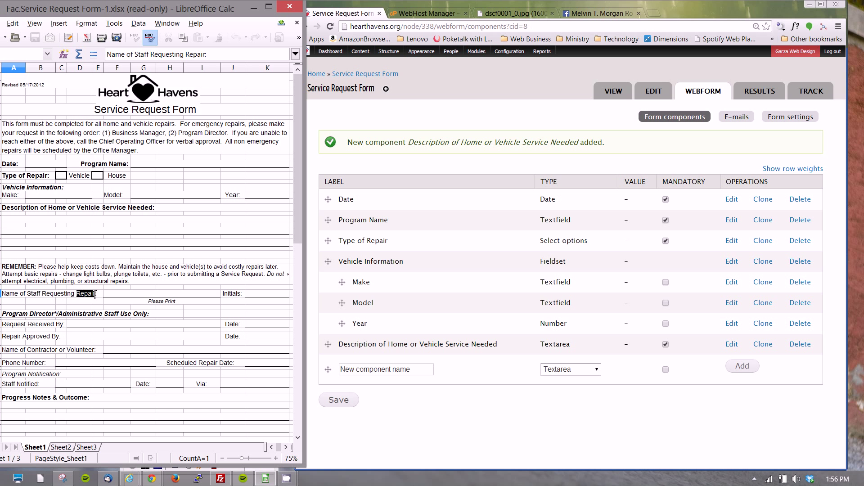
left_click_drag(94, 294, 3, 295)
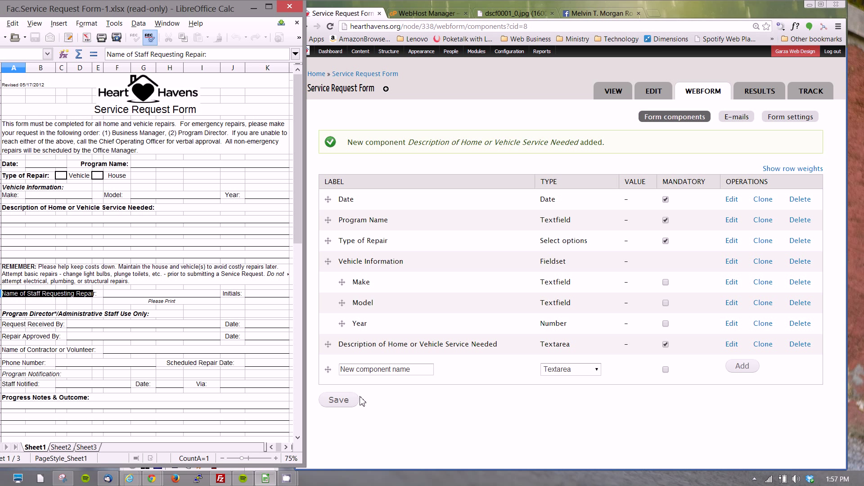
left_click(350, 372)
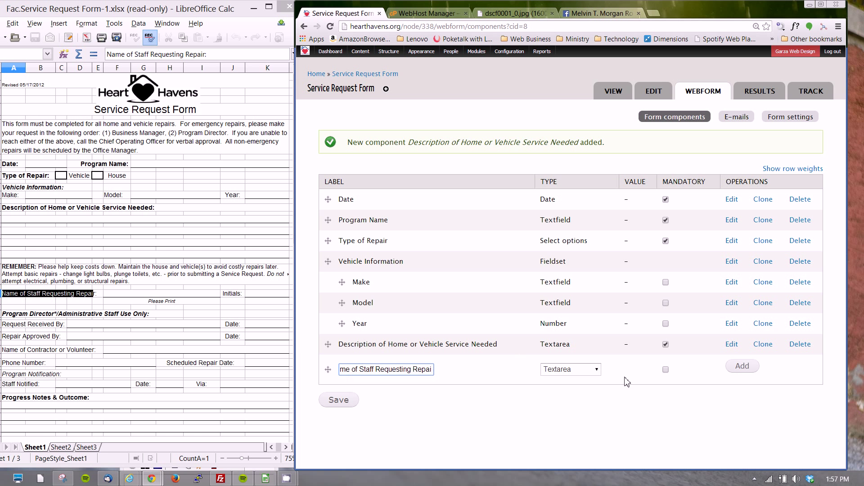
type("r")
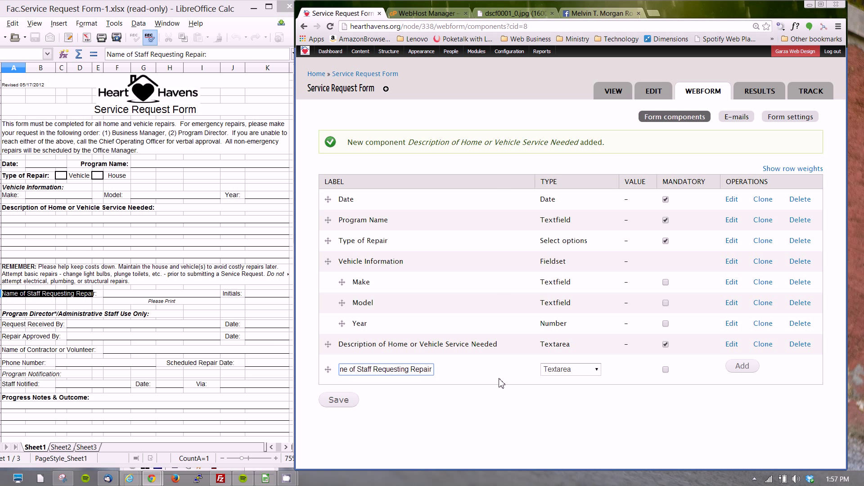
Step: Add the Name of Staff Requesting Repair component as a mandatory Textfield
left_click(579, 371)
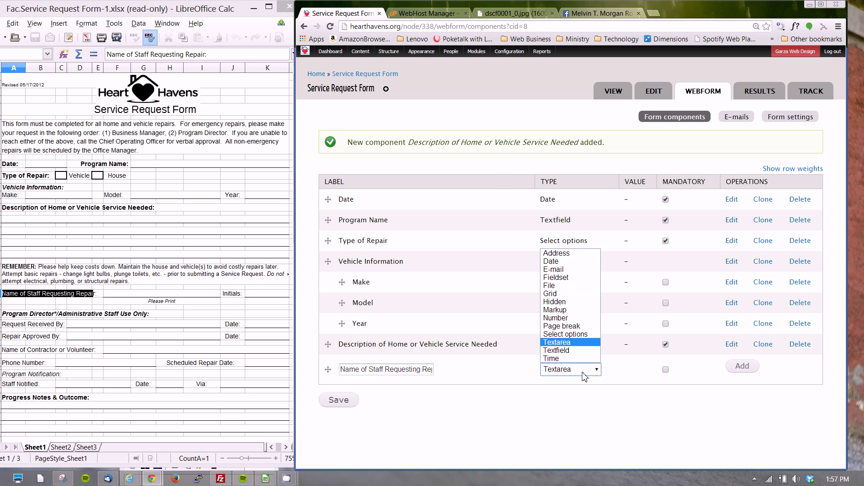
left_click(567, 354)
left_click(665, 369)
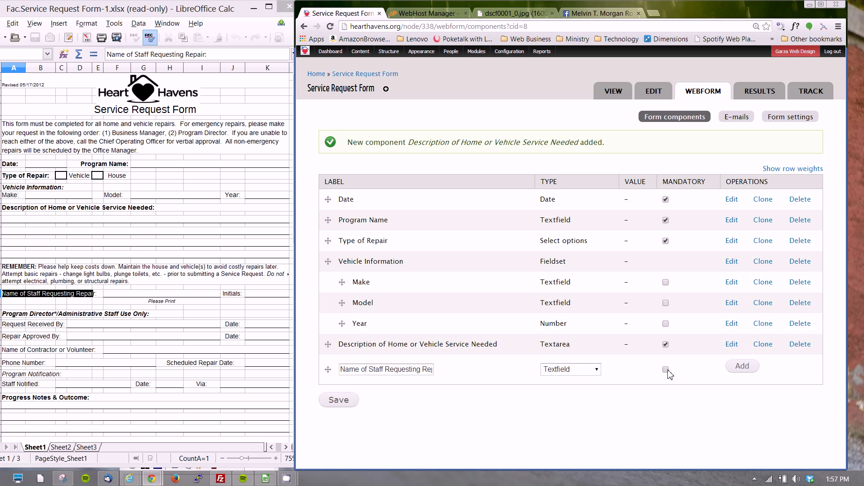
left_click(742, 367)
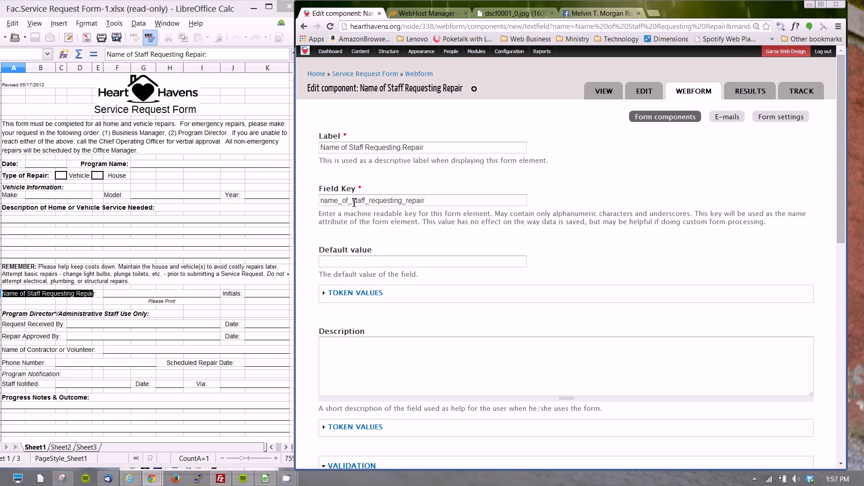
Step: Shorten the component's field key to name_requesting_repair and save the component
left_click_drag(370, 201, 344, 204)
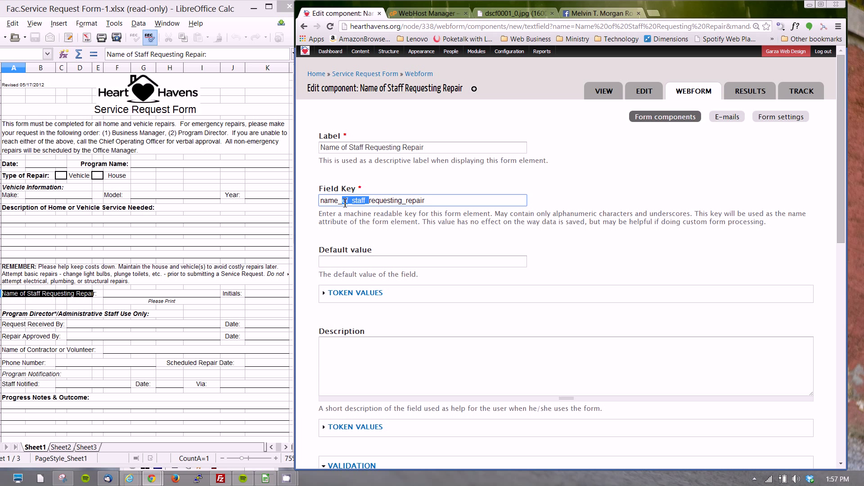
key("BackSpace")
left_click(529, 320)
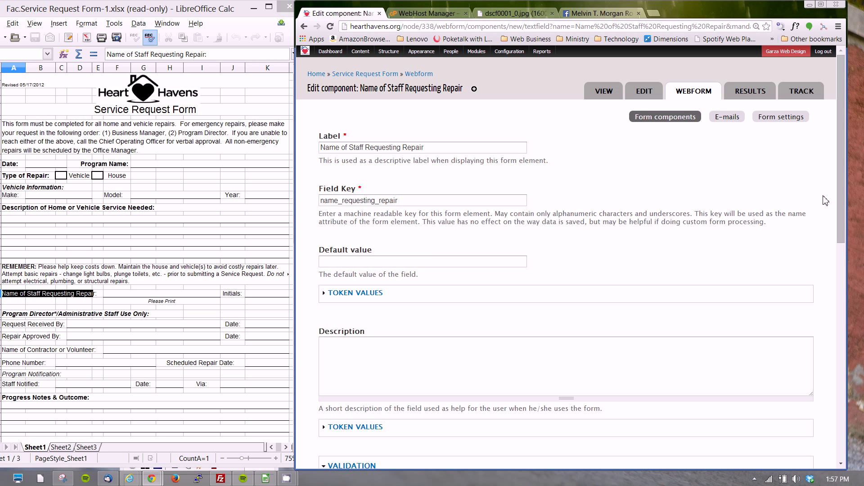
left_click_drag(840, 199, 848, 419)
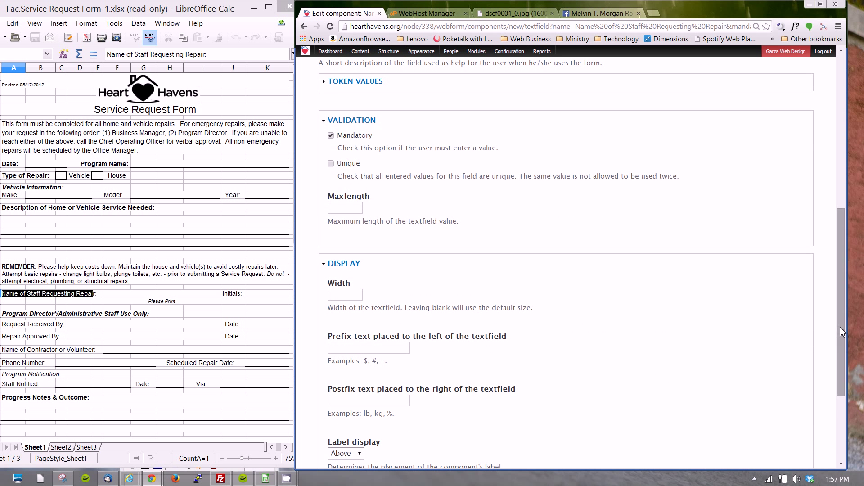
left_click_drag(843, 331, 837, 424)
left_click(371, 429)
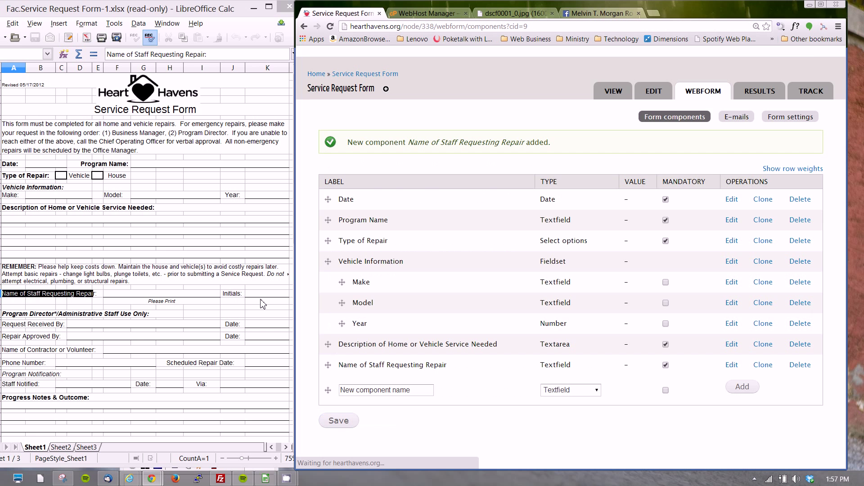
Step: Copy the heading Program Director*/Administrative Staff Use Only from the spreadsheet, without its colon, into the new component's name
left_click(259, 302)
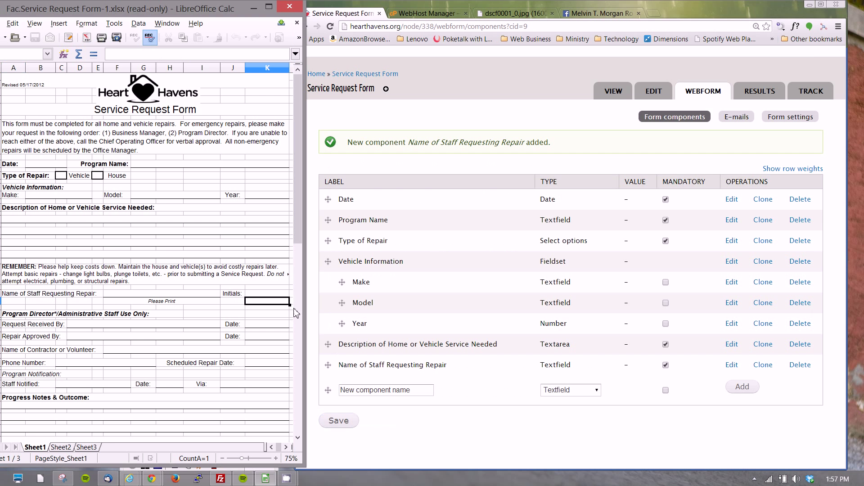
left_click(115, 315)
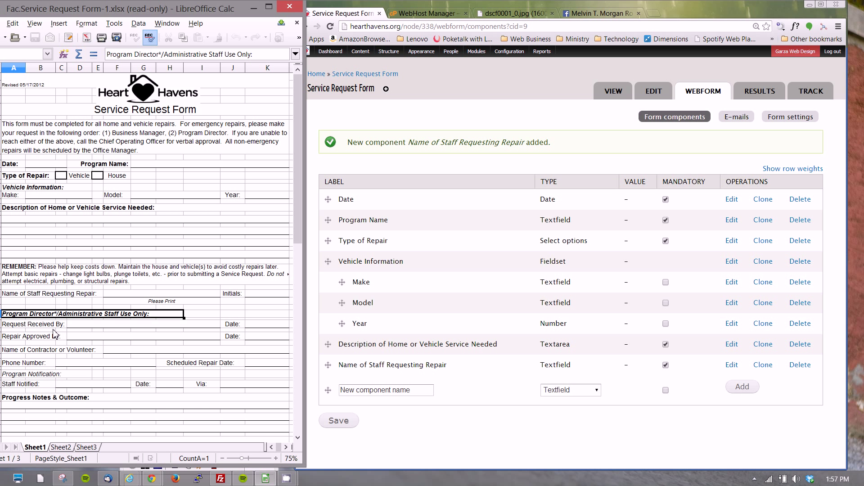
double_click(151, 316)
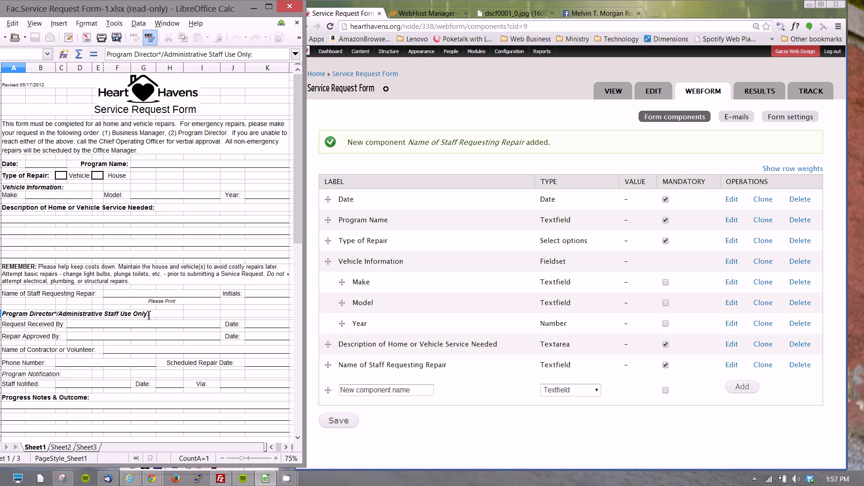
left_click_drag(60, 311, 2, 314)
key("ctrl+c")
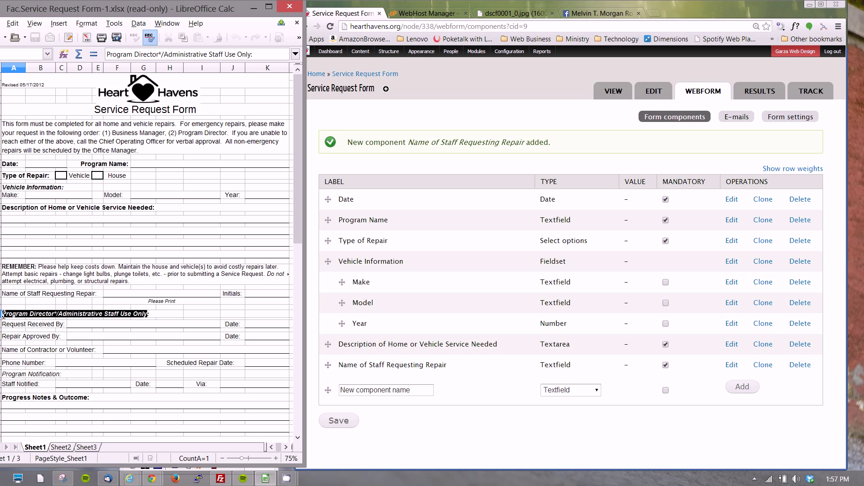
left_click(424, 390)
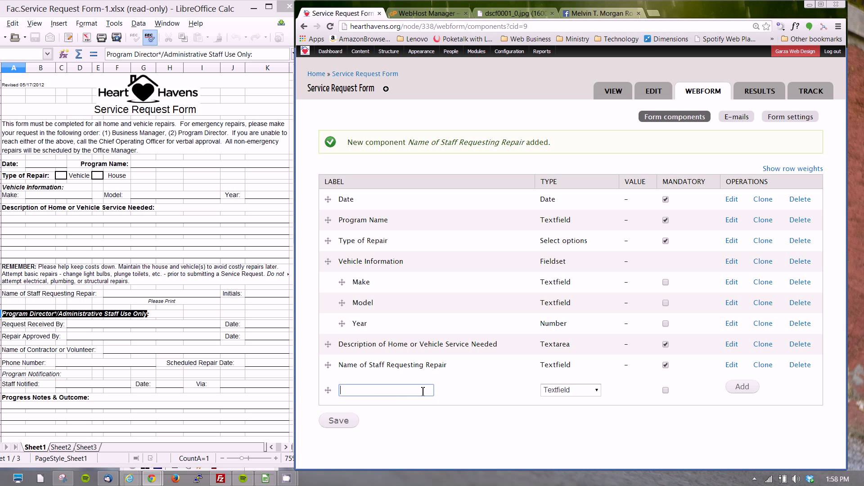
key("ctrl+v")
Step: Add the Program Director*/Administrative Staff Use Only component as a Fieldset
left_click(587, 395)
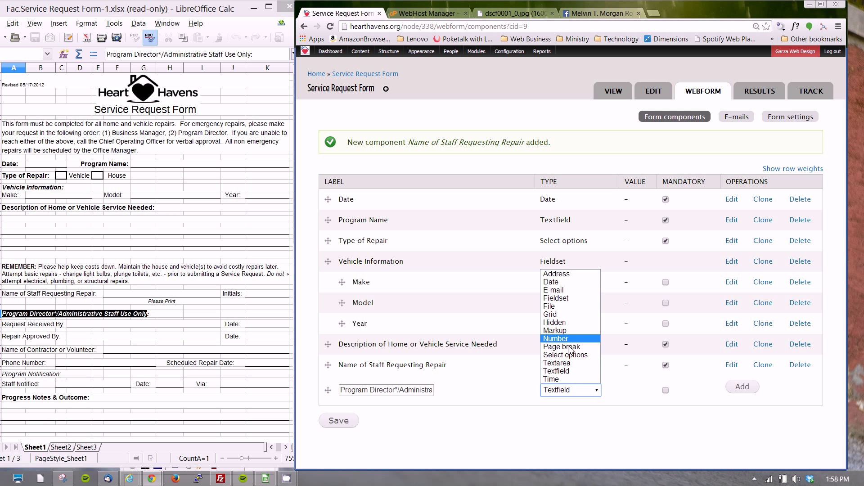
left_click(558, 299)
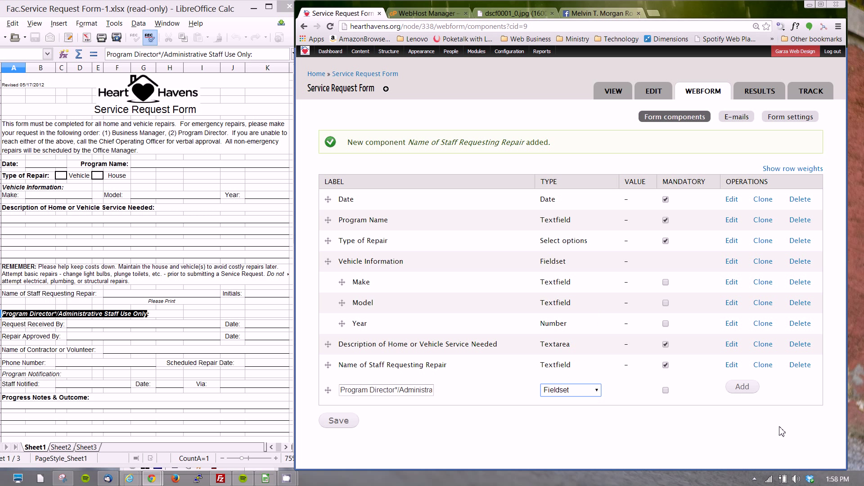
left_click(743, 387)
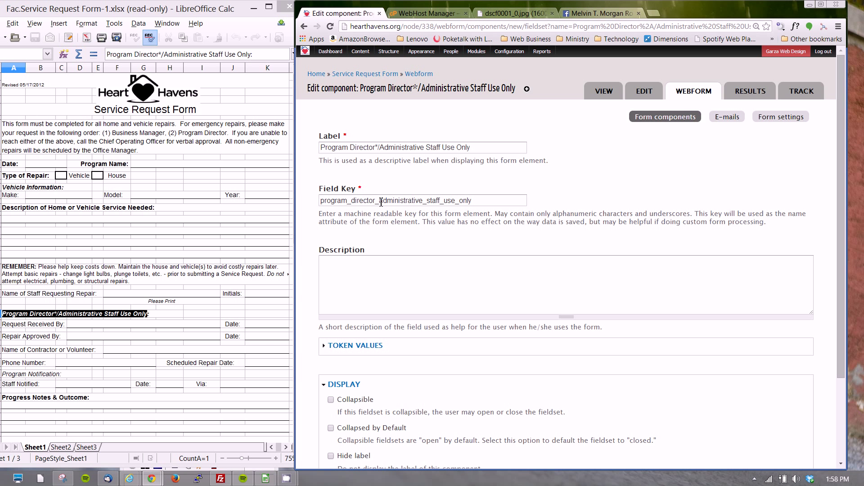
Step: Shorten the fieldset's field key to program_director_admin_staff_use_only and save the component with the default display settings
left_click_drag(380, 201, 315, 203)
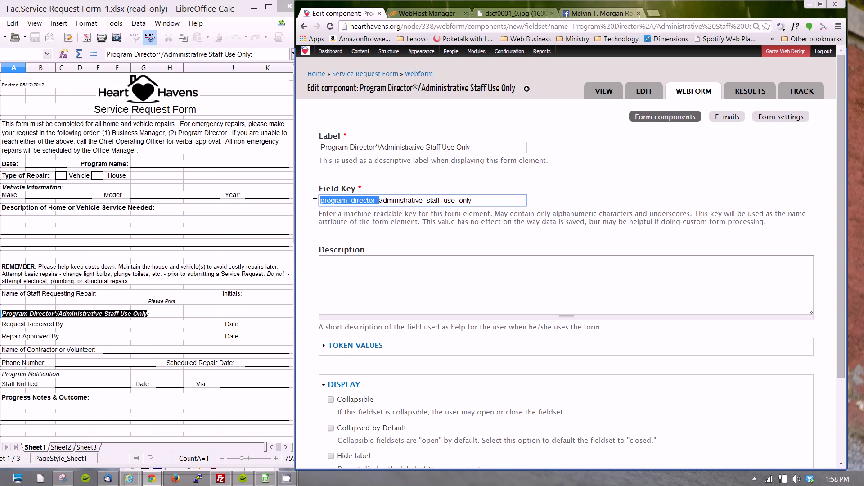
left_click(425, 204)
left_click(402, 204, "shift")
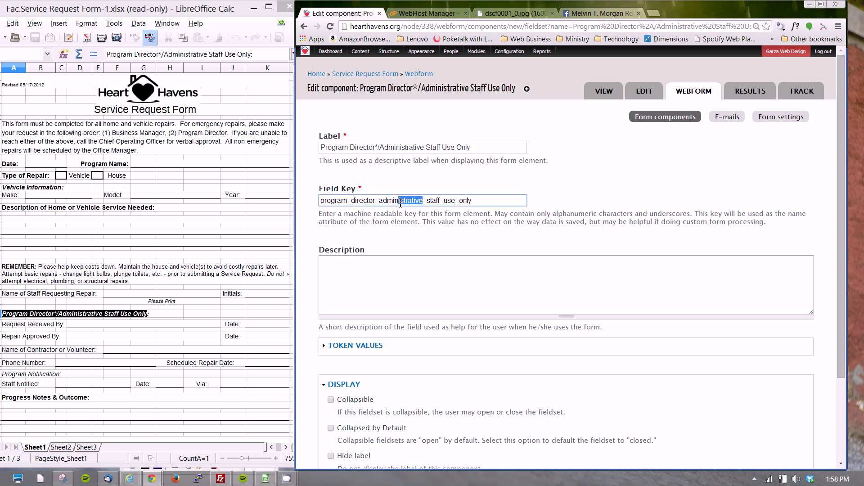
key("BackSpace")
left_click(459, 297)
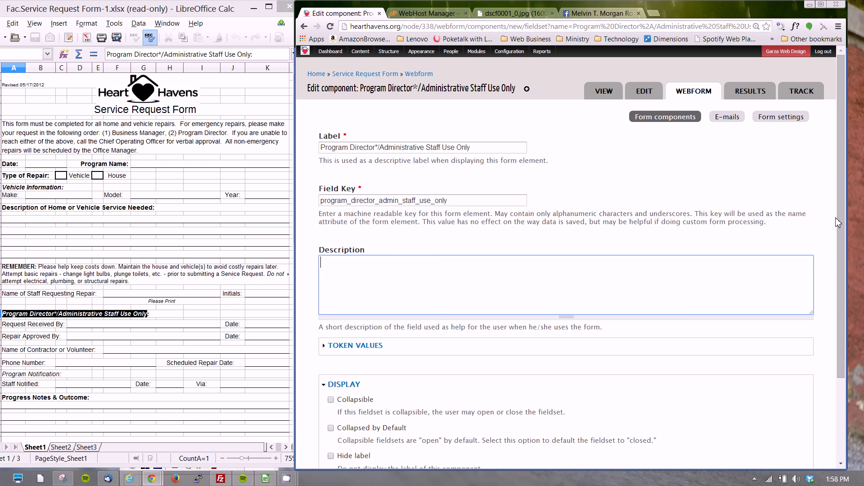
left_click_drag(838, 218, 838, 300)
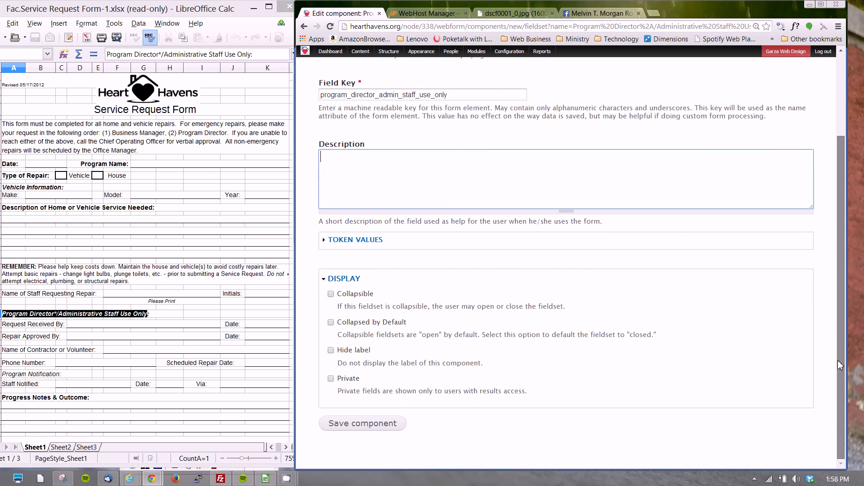
left_click(382, 425)
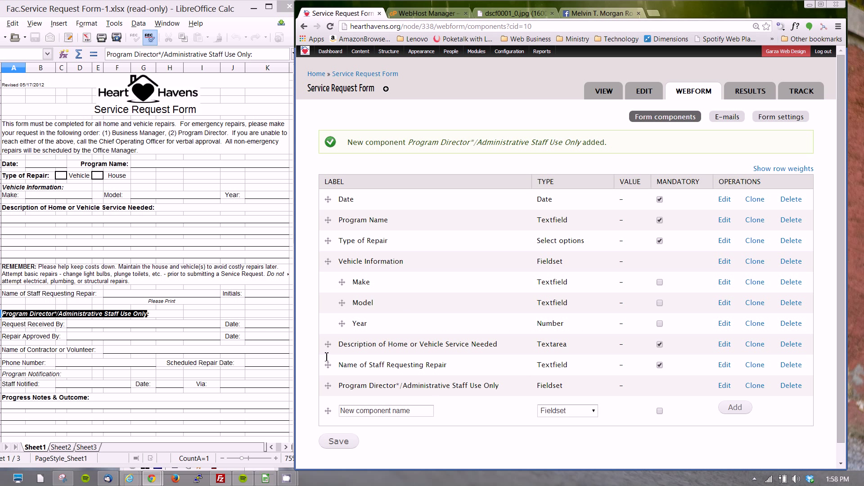
Step: Add a new mandatory Textfield component named Request Received By to the form
left_click(368, 412)
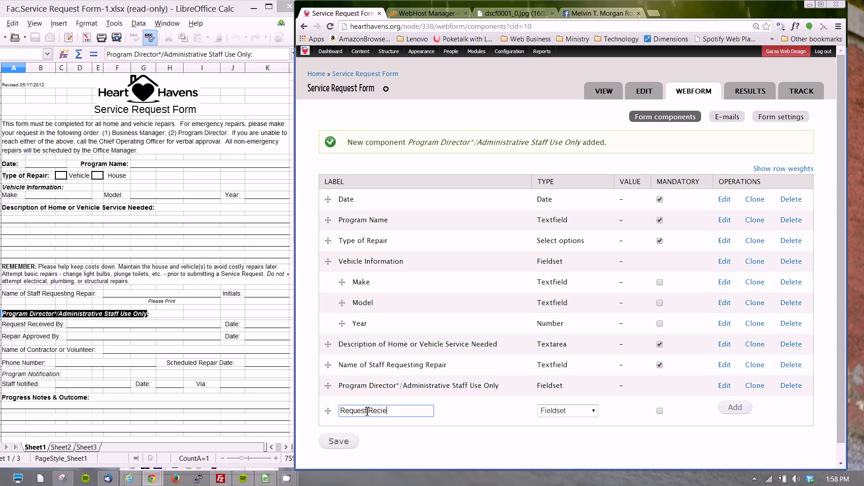
type("Request Received By")
left_click(567, 413)
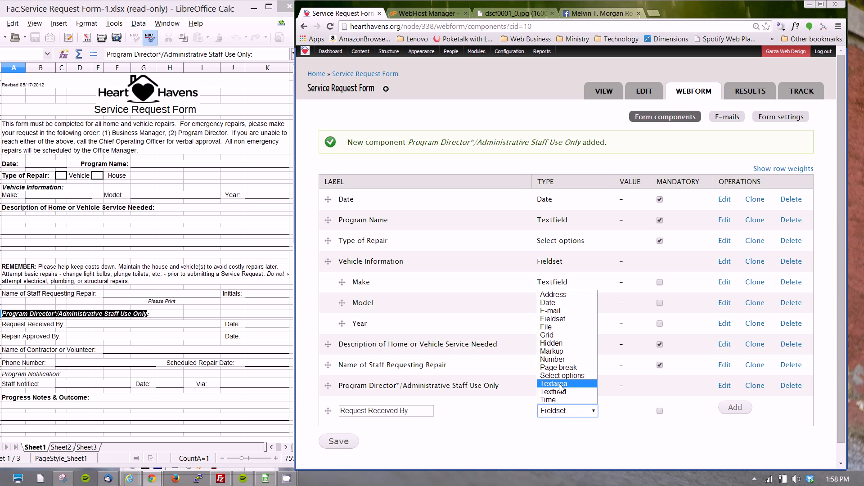
left_click(561, 390)
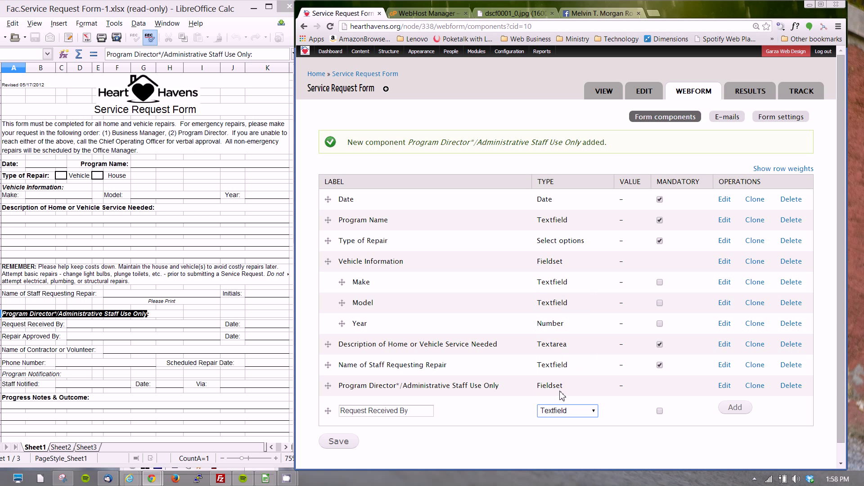
left_click(660, 411)
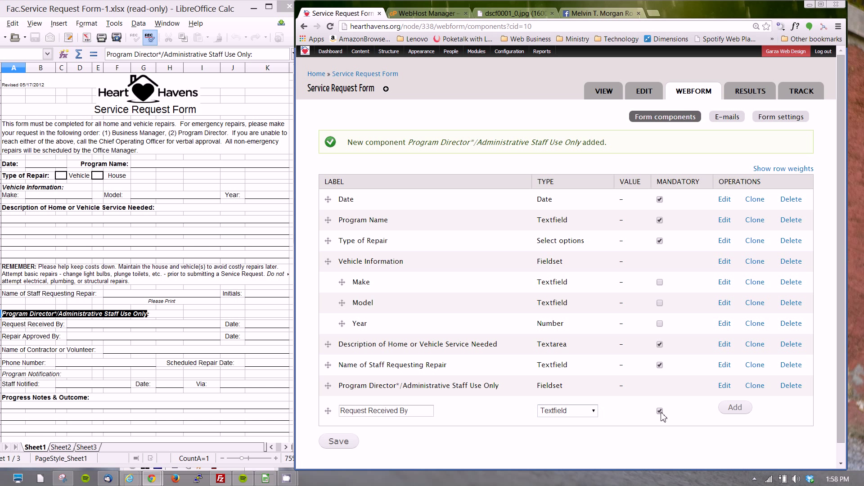
left_click(734, 408)
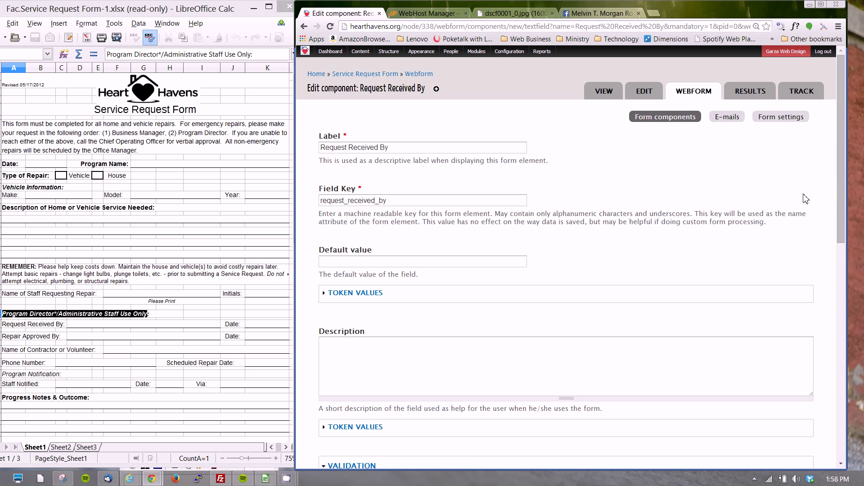
Step: Make the Request Received By field optional and save the component
left_click_drag(838, 191, 837, 299)
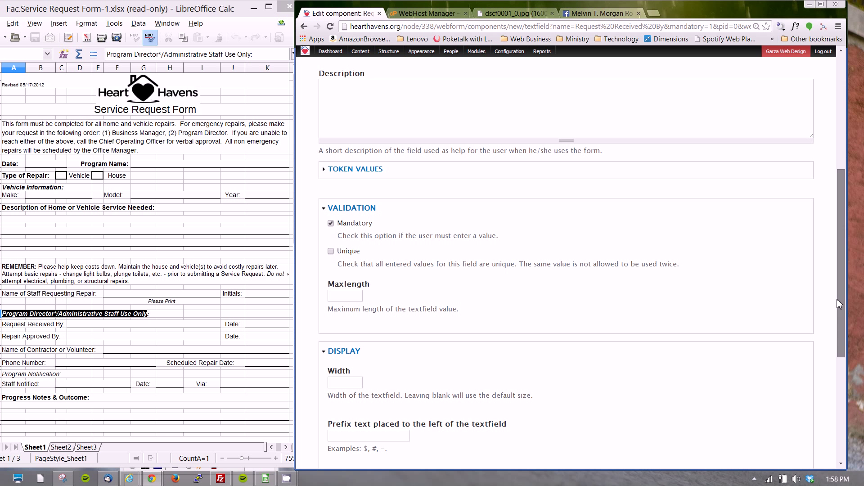
left_click(331, 223)
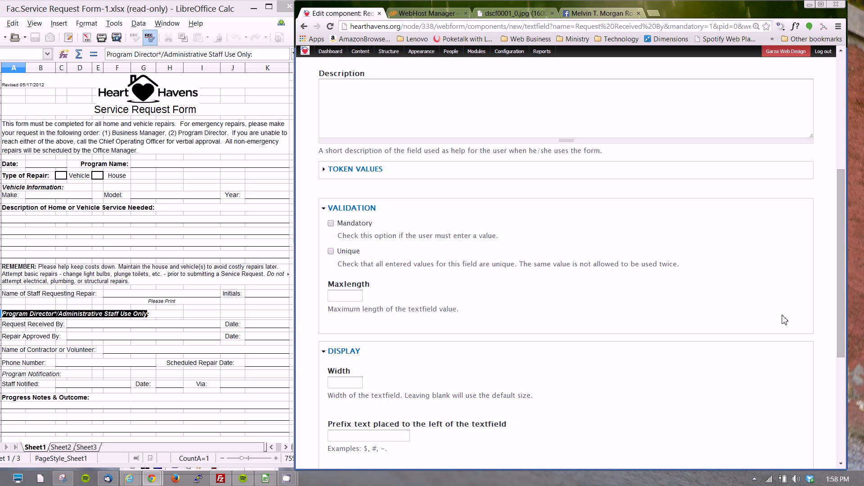
left_click_drag(838, 297, 840, 332)
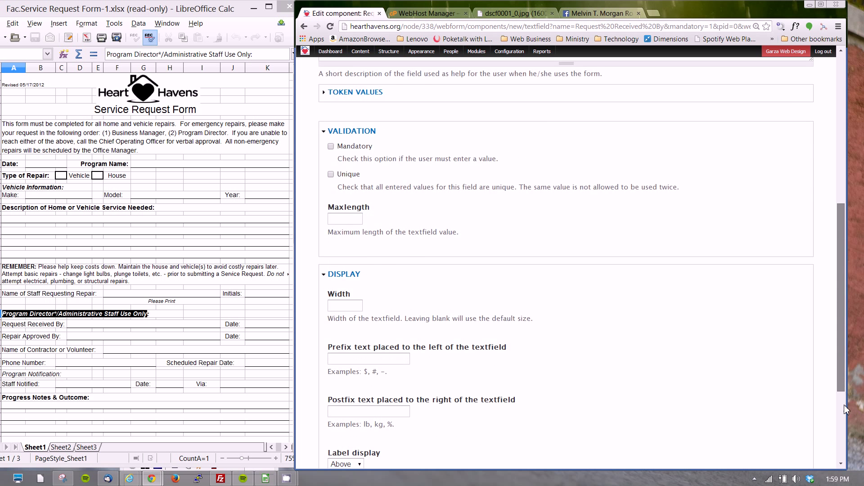
left_click(845, 410)
left_click(378, 425)
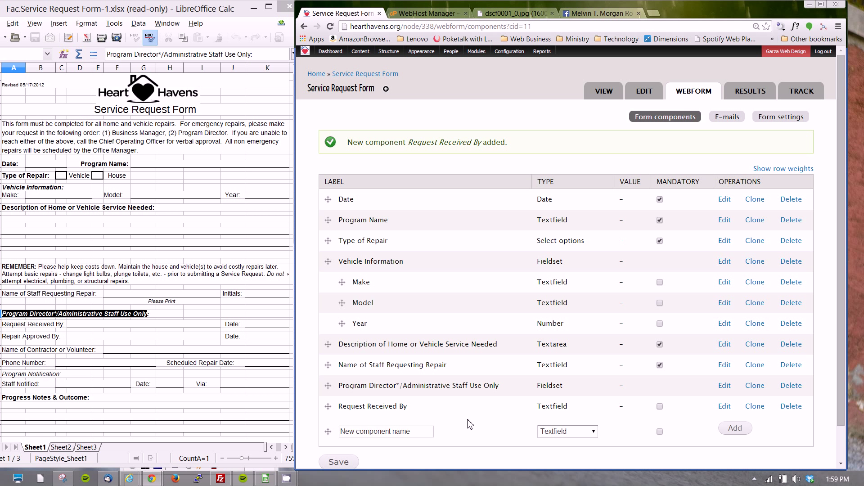
Step: Add a Textfield component named Received Date and save it with the default settings
left_click(403, 431)
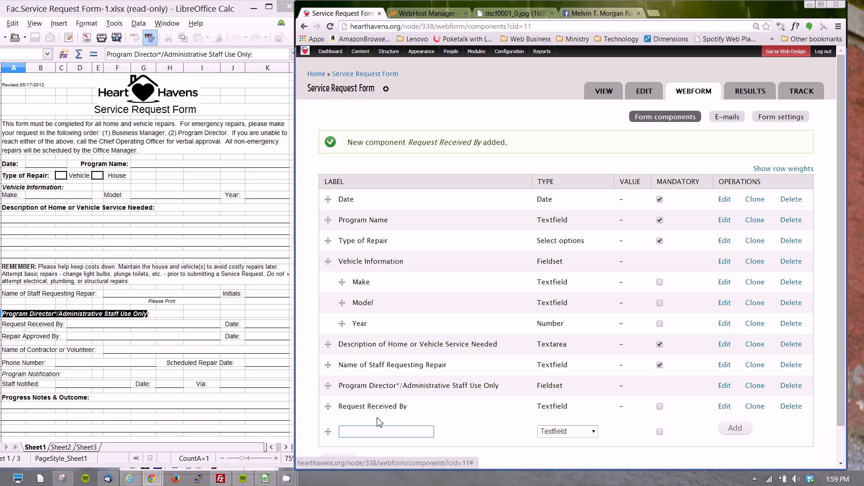
left_click(359, 432)
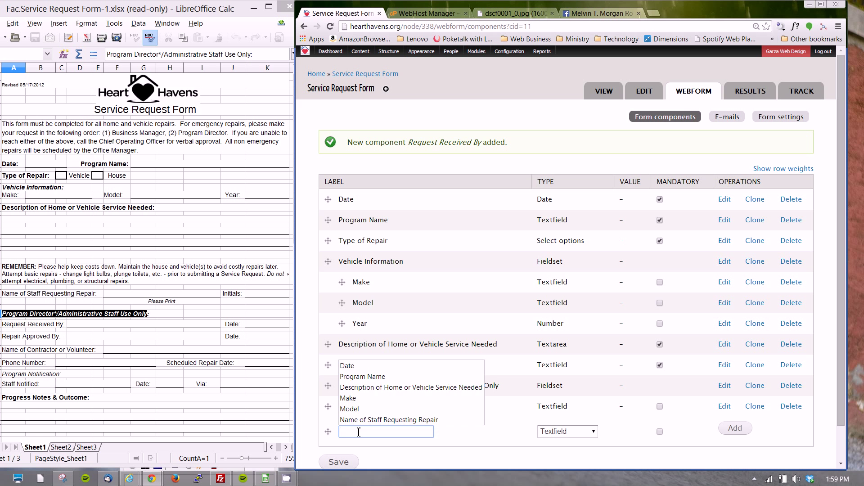
type("Recei")
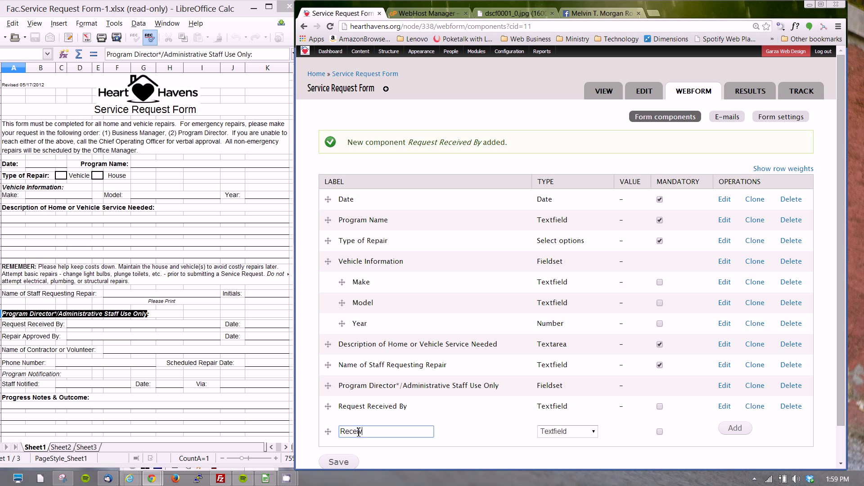
type("ved Date")
left_click(727, 433)
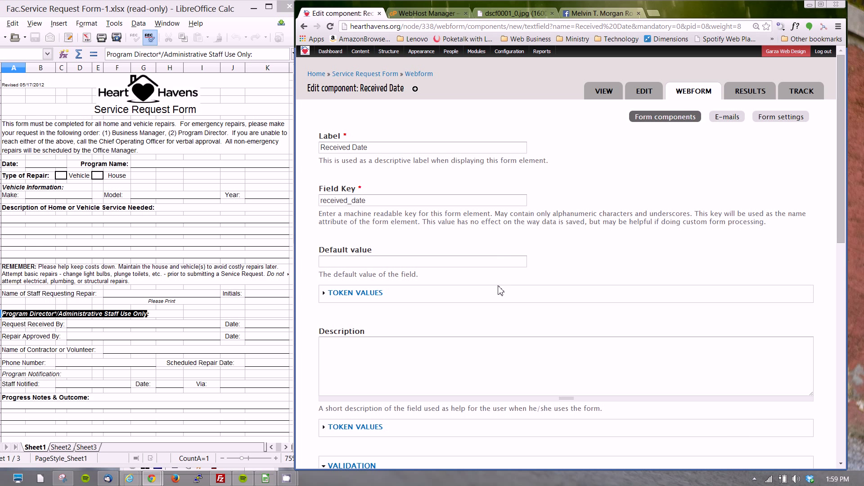
left_click_drag(842, 235, 829, 441)
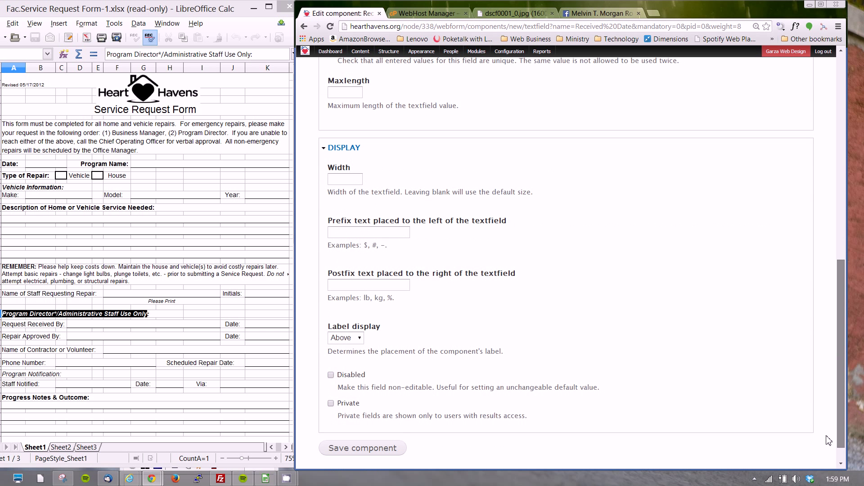
left_click(370, 452)
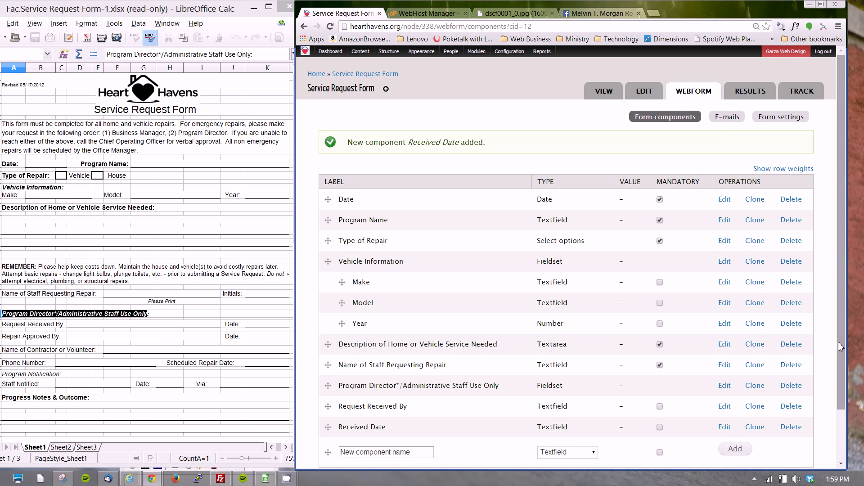
Step: Delete the Received Date textfield component and confirm the deletion
scroll(840, 347, "down", 3)
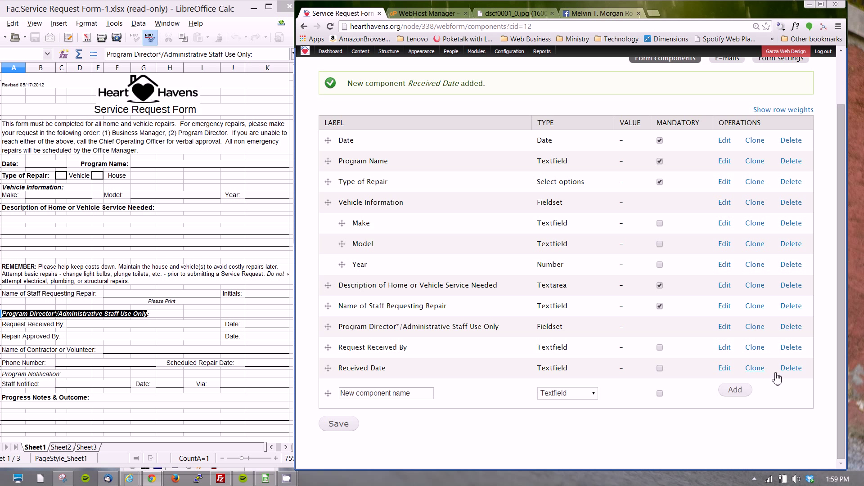
left_click(787, 370)
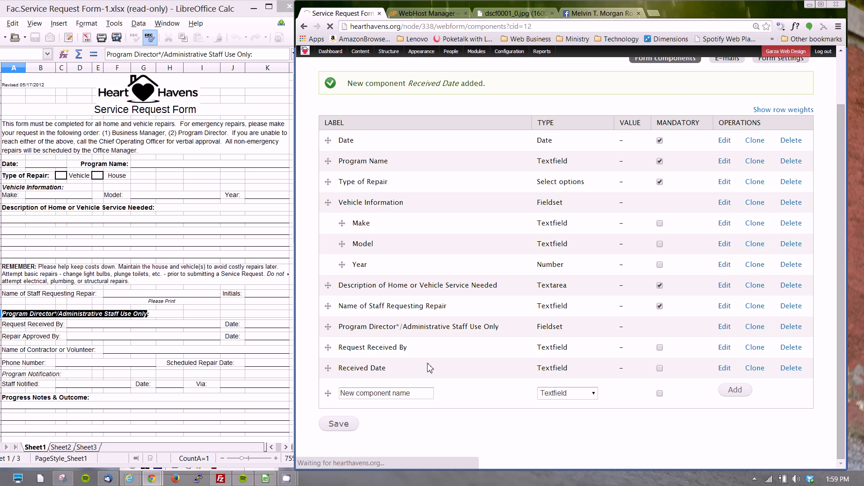
left_click(341, 153)
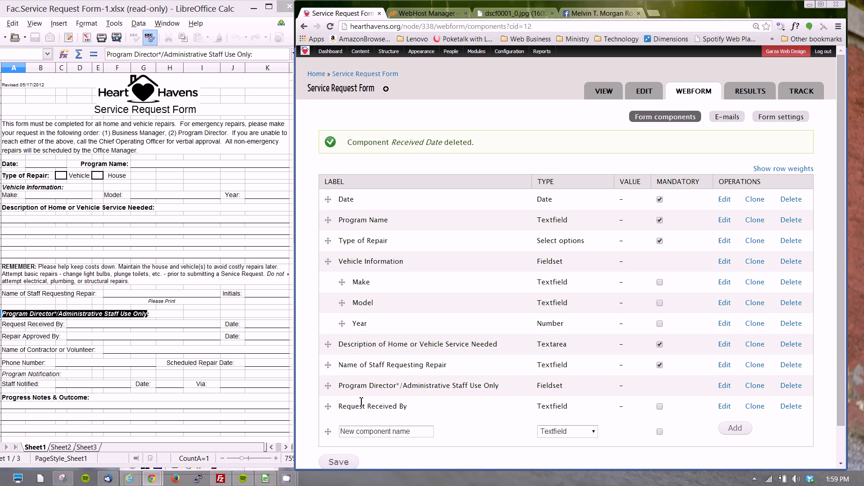
Step: Add an optional Date component named Received Date and save it with the default validation and display settings
left_click(392, 430)
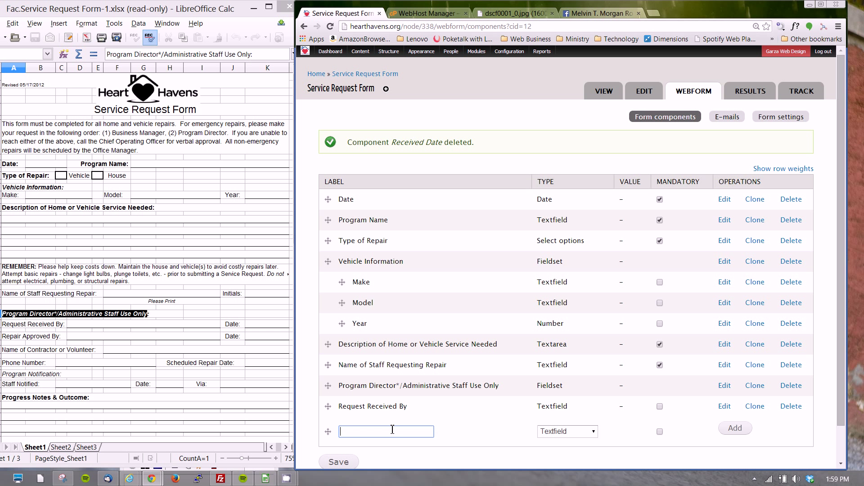
type("Recieved")
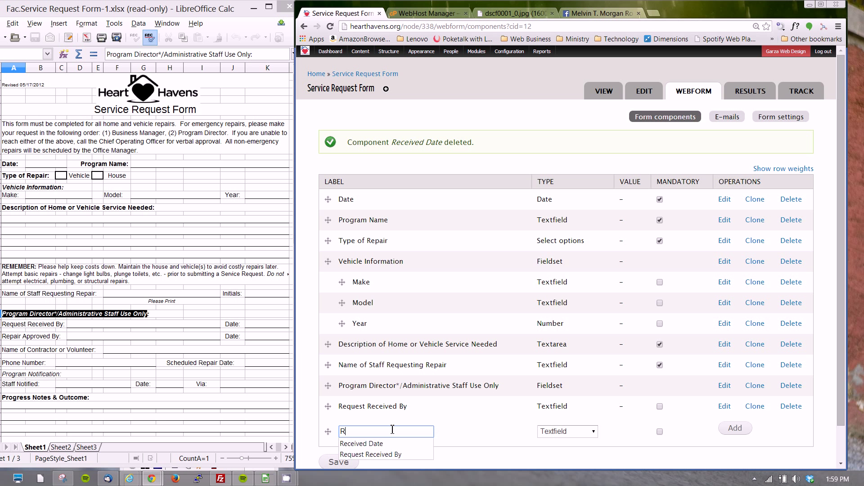
key("BackSpace")
key("BackSpace")
key("BackSpace")
type("eived Date")
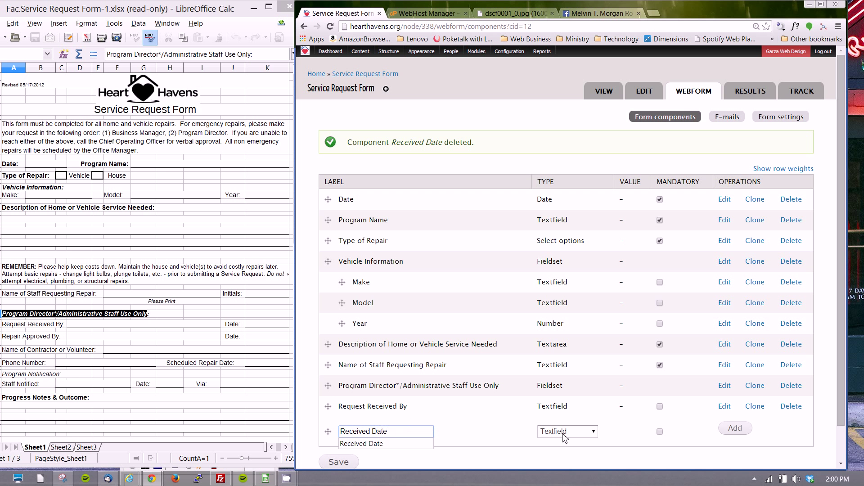
left_click(563, 435)
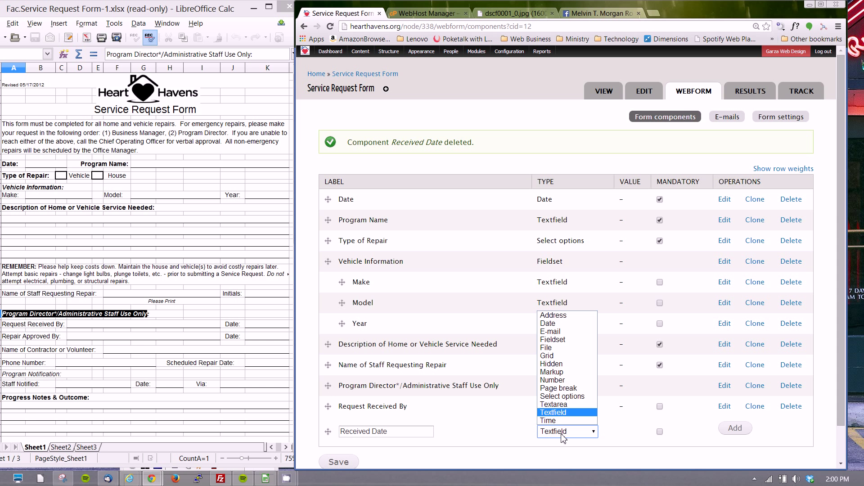
left_click(554, 327)
left_click(734, 428)
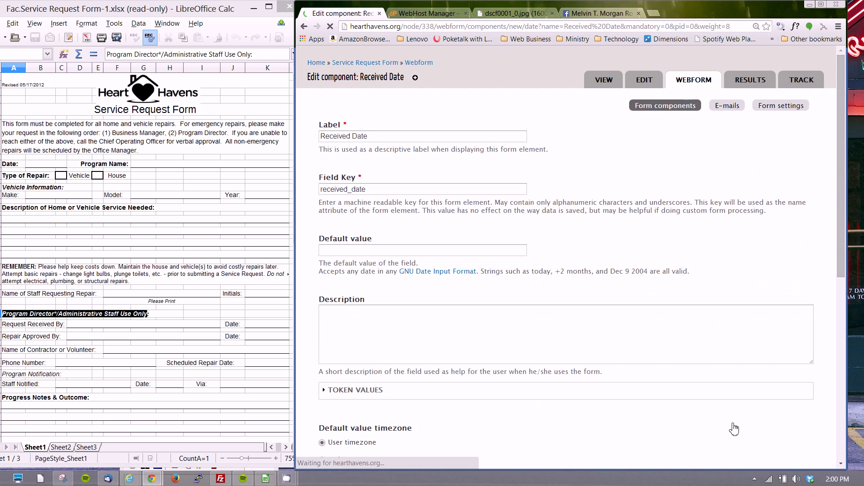
left_click_drag(838, 233, 841, 439)
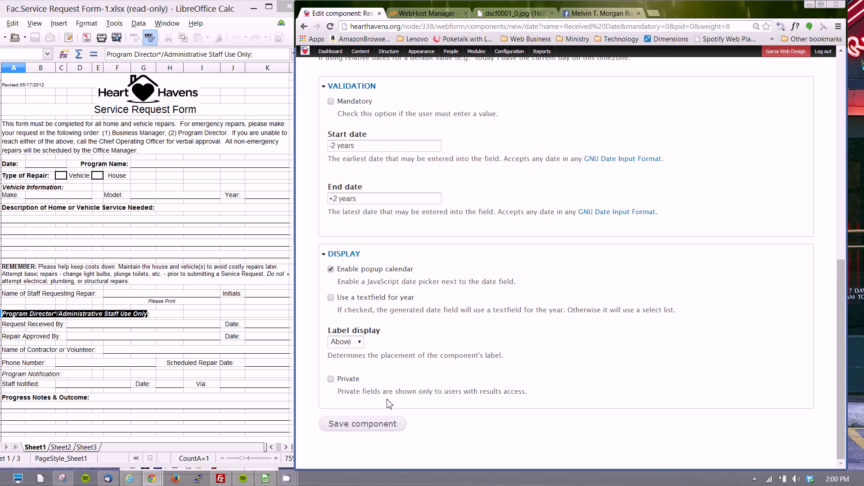
left_click(381, 429)
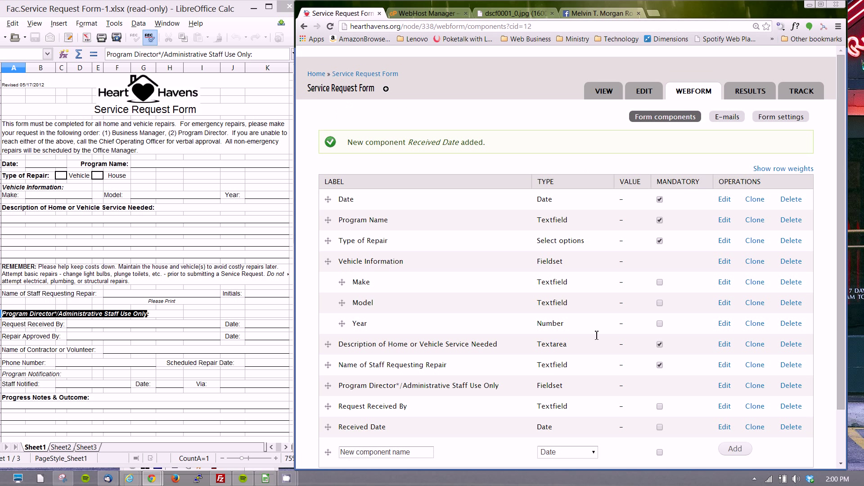
Step: View the Service Request Form page in a new window and look over its fields down the page
right_click(605, 95)
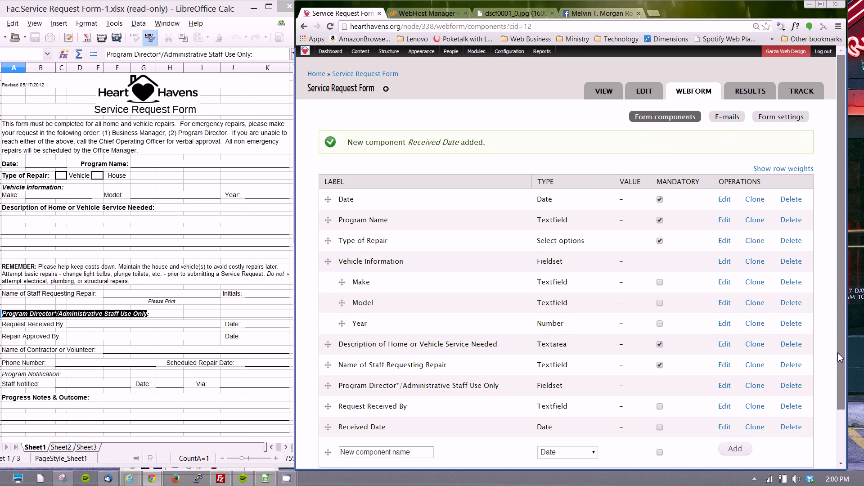
scroll(838, 354, "down", 2)
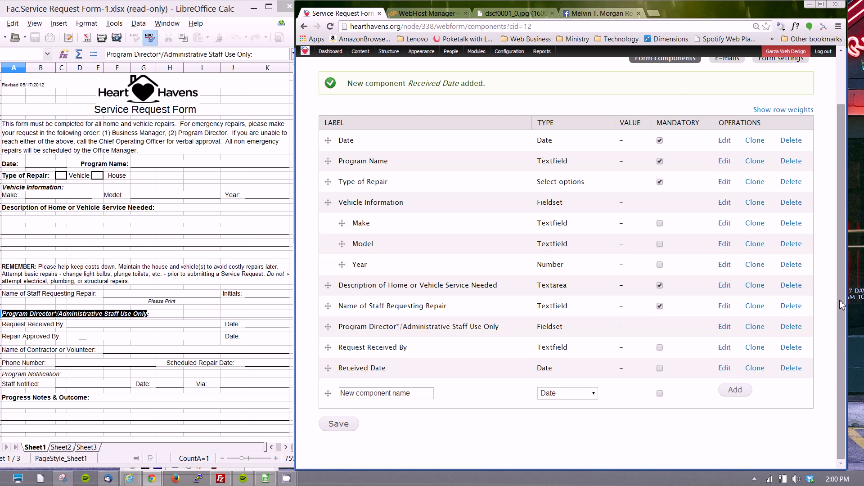
scroll(841, 305, "up", 2)
right_click(605, 96)
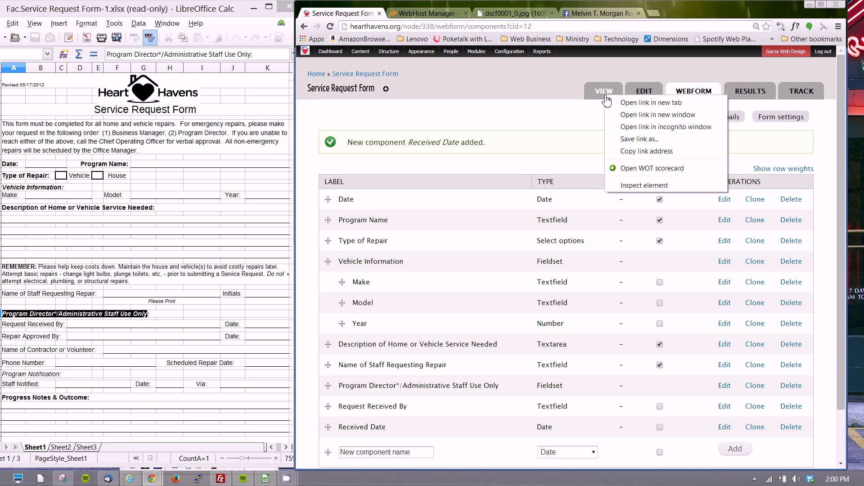
left_click(638, 115)
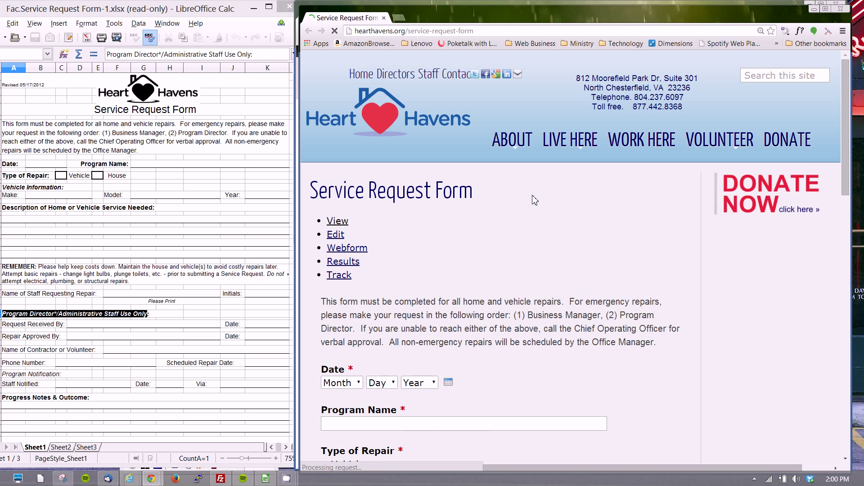
left_click_drag(845, 151, 835, 339)
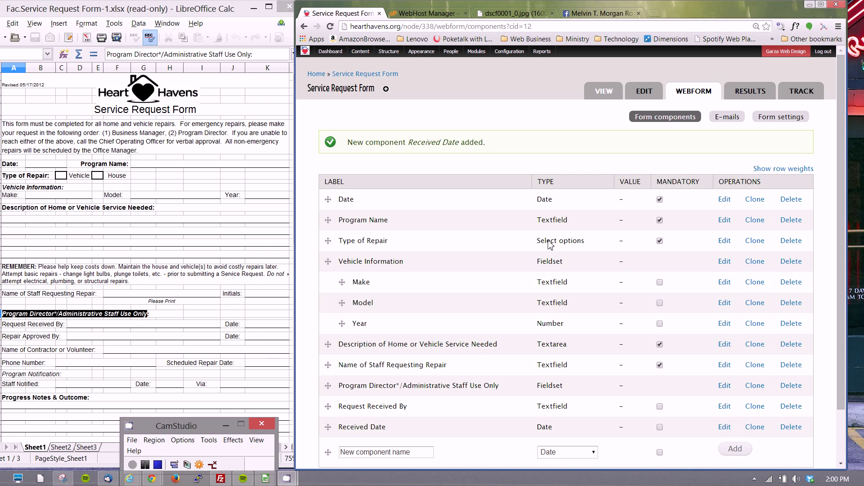
Step: Remove the asterisk from the staff-only fieldset's label so it reads Program Director/Administrative Staff Use Only, and save the component
left_click_drag(841, 319, 849, 324)
scroll(850, 325, "down", 2)
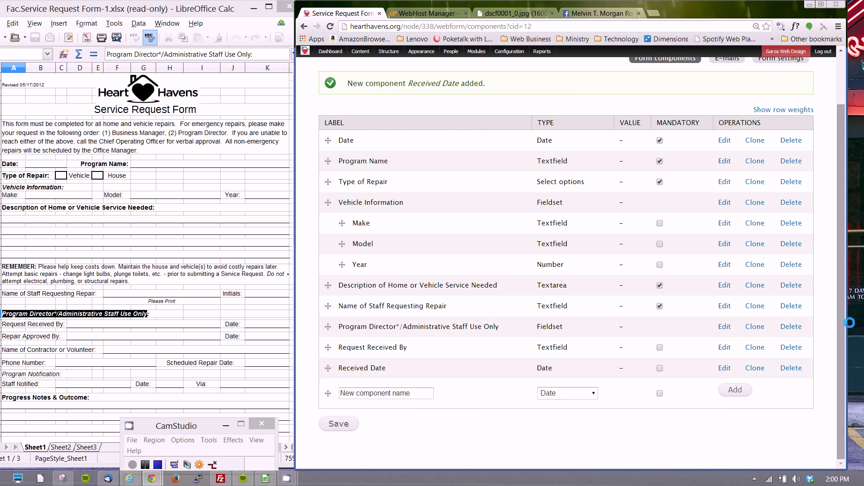
left_click(722, 328)
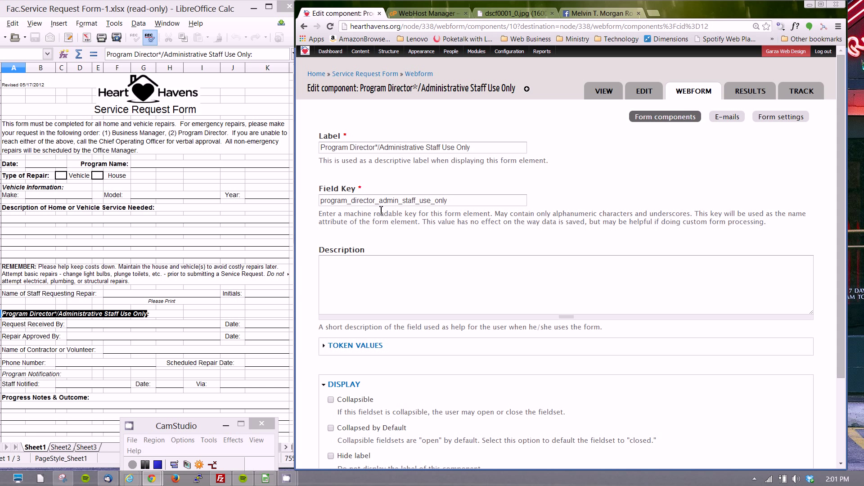
left_click(378, 150)
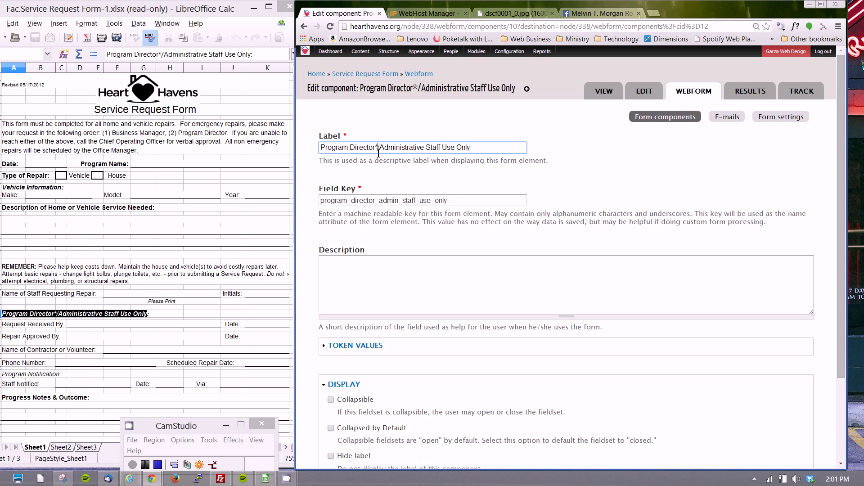
key("BackSpace")
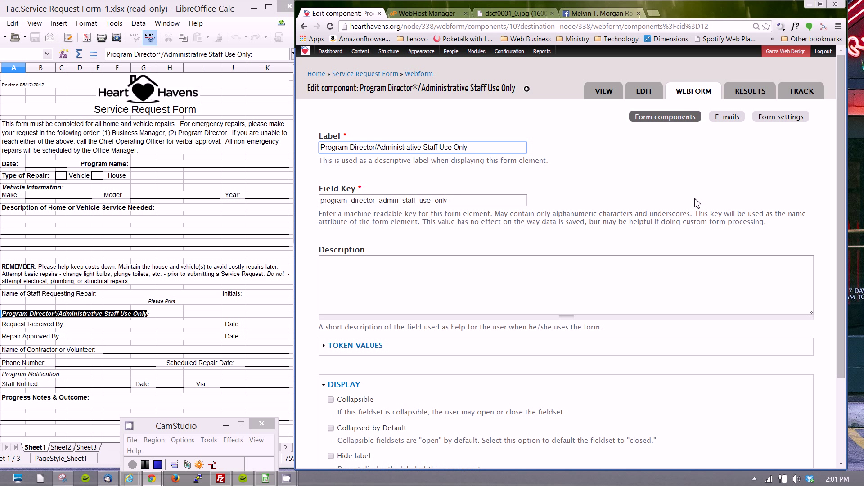
scroll(841, 234, "down", 3)
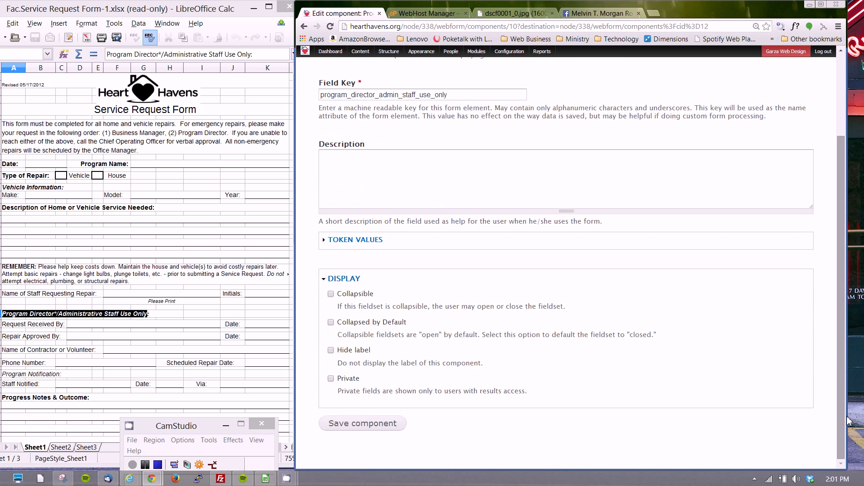
left_click(393, 431)
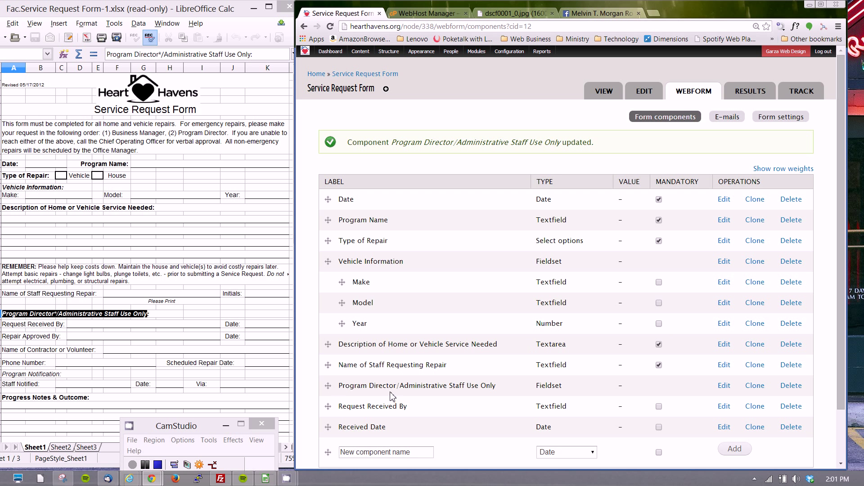
Step: Nest Request Received By and Received Date under the Program Director/Administrative Staff Use Only fieldset and save the component positions
left_click_drag(329, 406, 339, 407)
left_click_drag(329, 458, 343, 428)
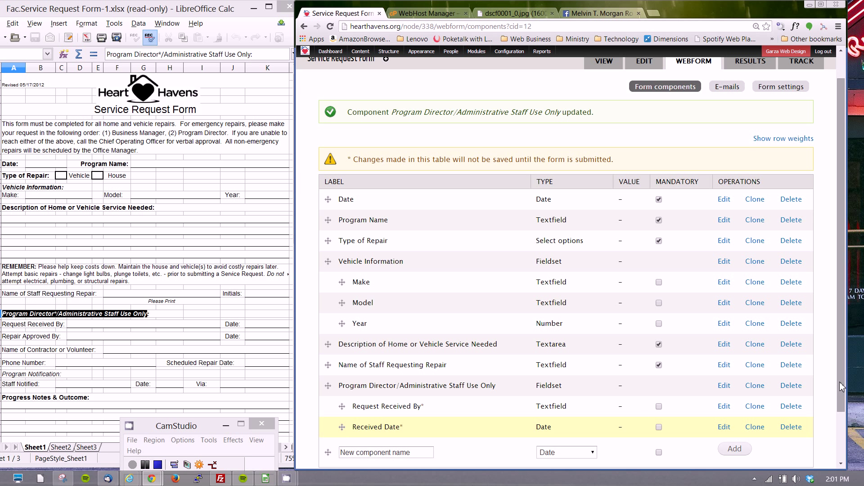
scroll(839, 382, "down", 2)
left_click(336, 425)
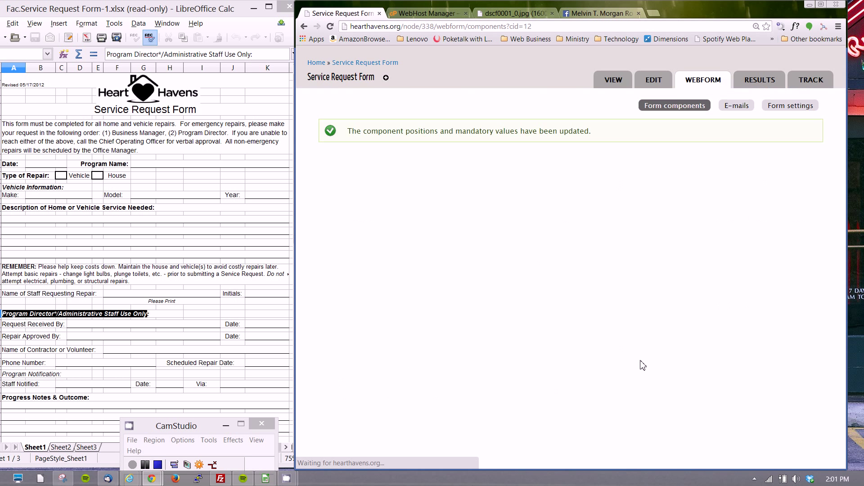
Step: View the Service Request Form page in a new window, check the staff-only fieldset's contents, and close the window
right_click(599, 93)
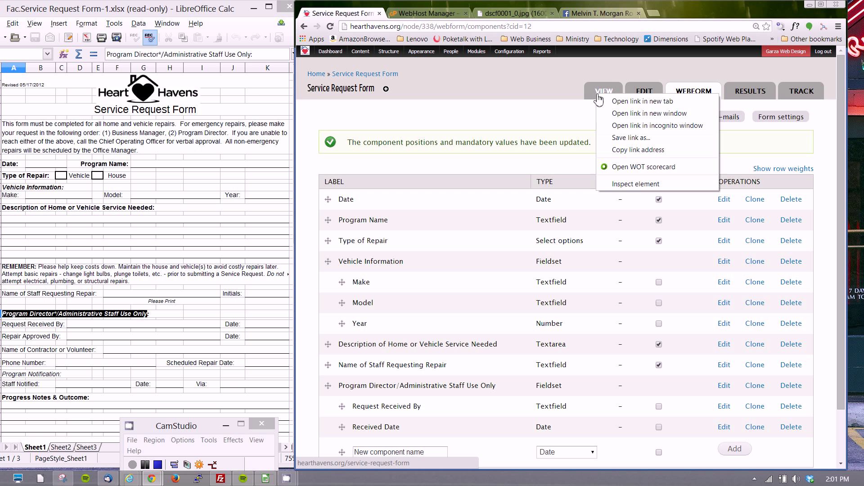
left_click(649, 118)
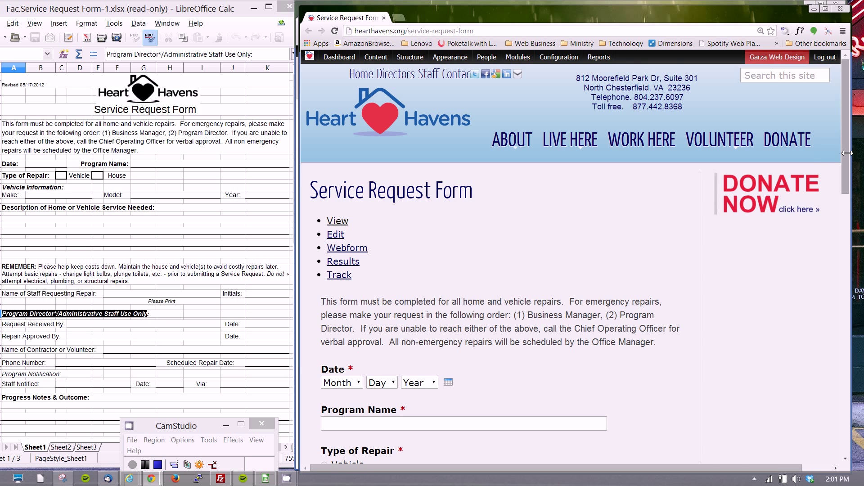
left_click_drag(846, 153, 847, 372)
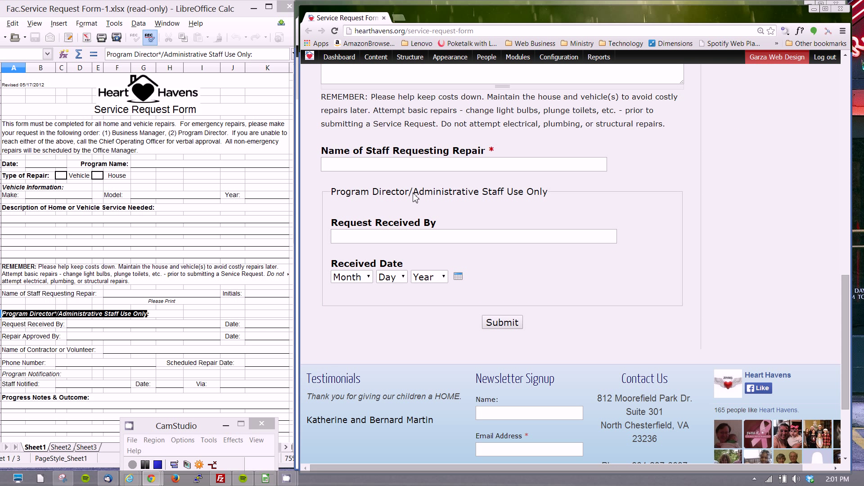
left_click(842, 9)
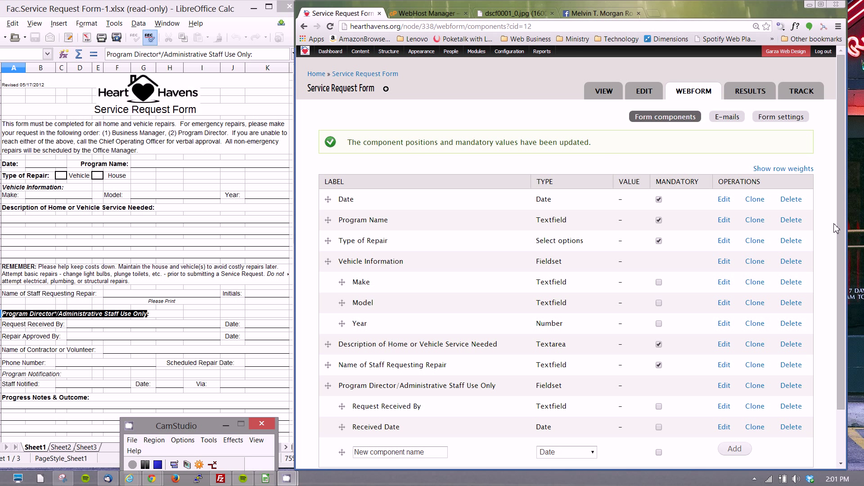
Step: Copy the Name of Contractor or Volunteer label text from the spreadsheet into the new component's name
scroll(841, 401, "down", 2)
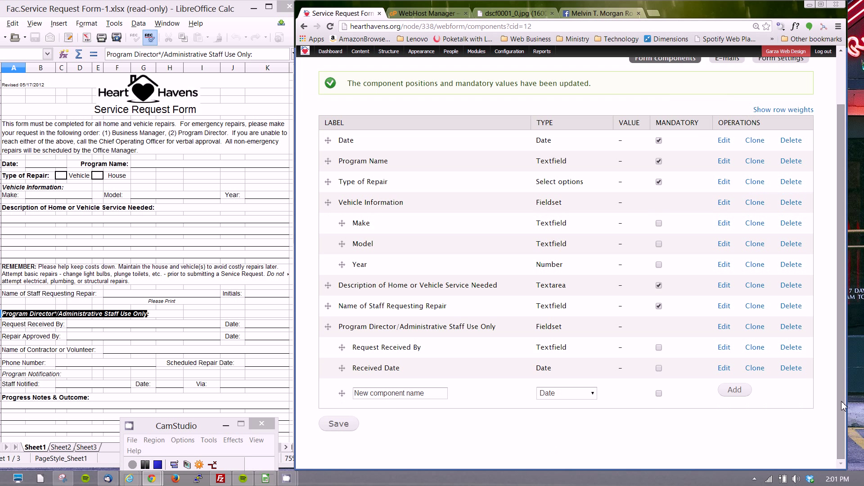
left_click(431, 394)
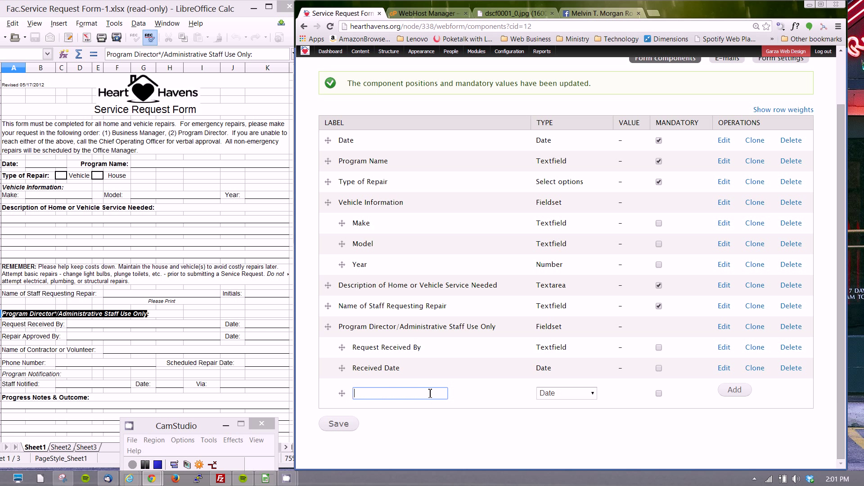
left_click(92, 351)
double_click(93, 350)
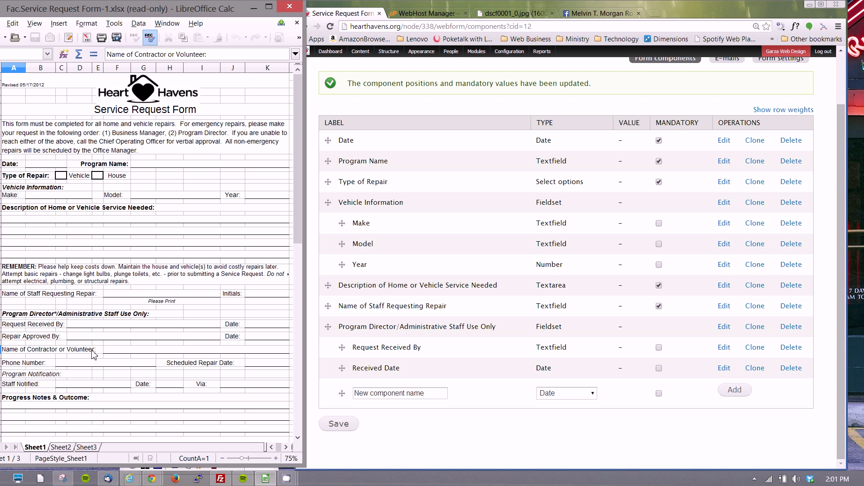
left_click_drag(93, 354, 2, 346)
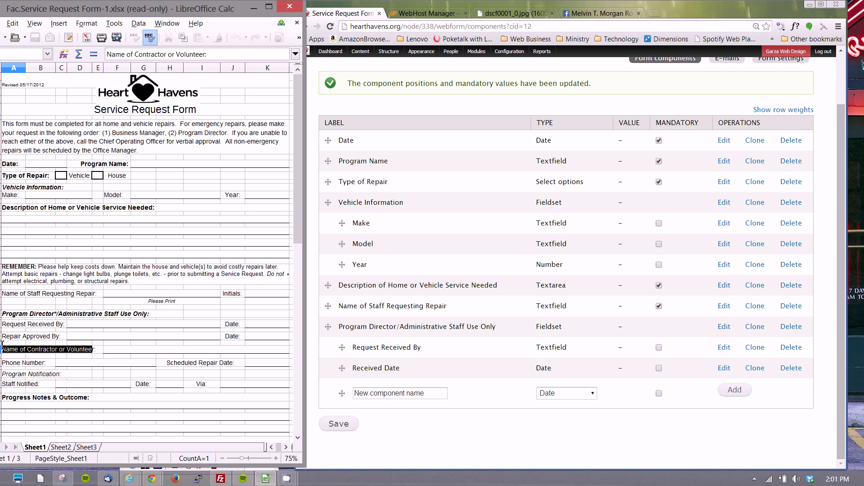
right_click(16, 349)
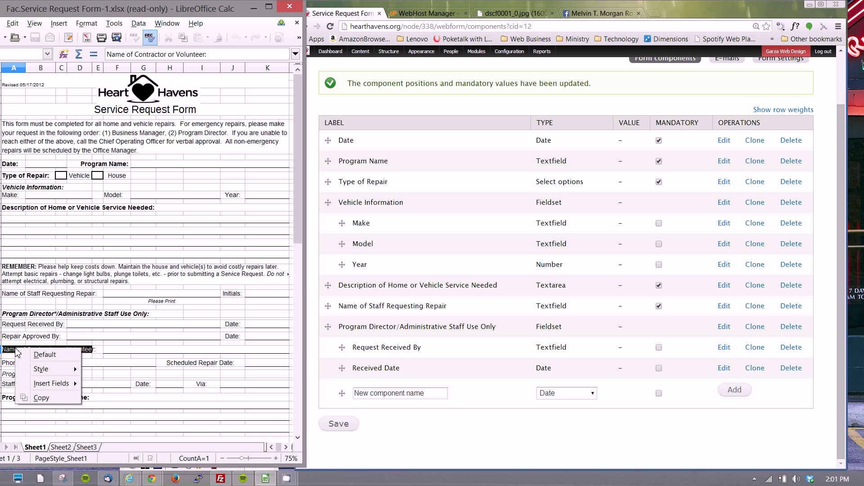
left_click(45, 398)
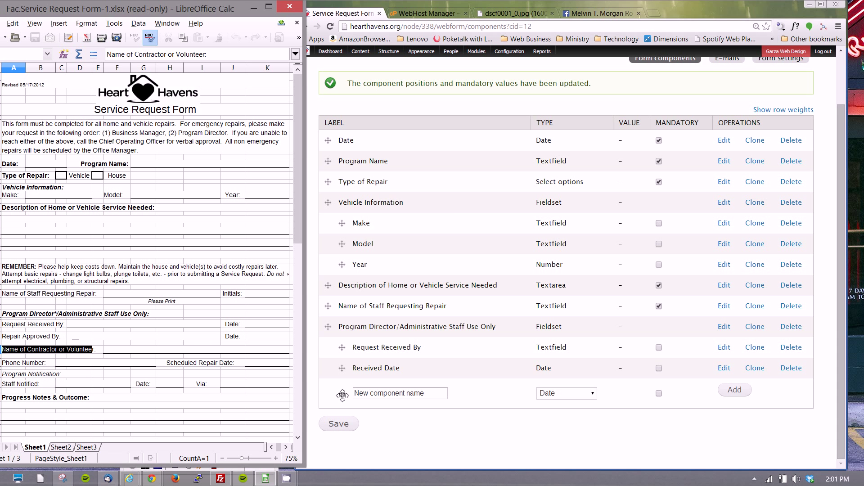
right_click(378, 398)
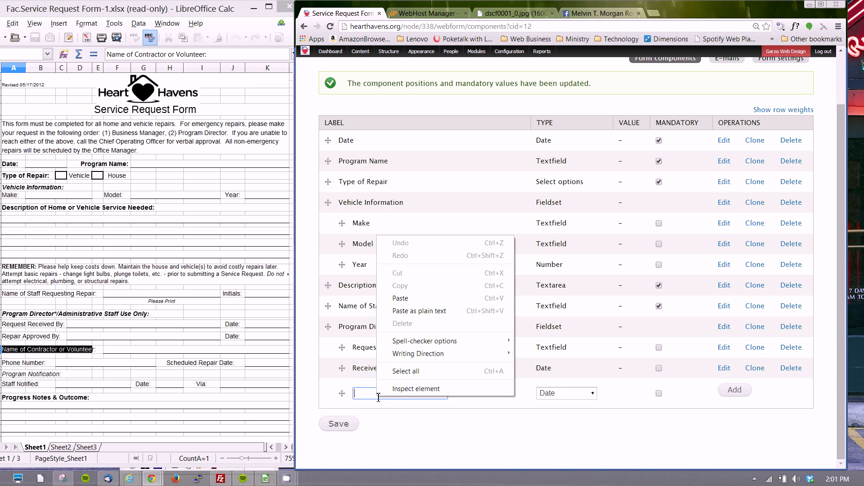
left_click(411, 311)
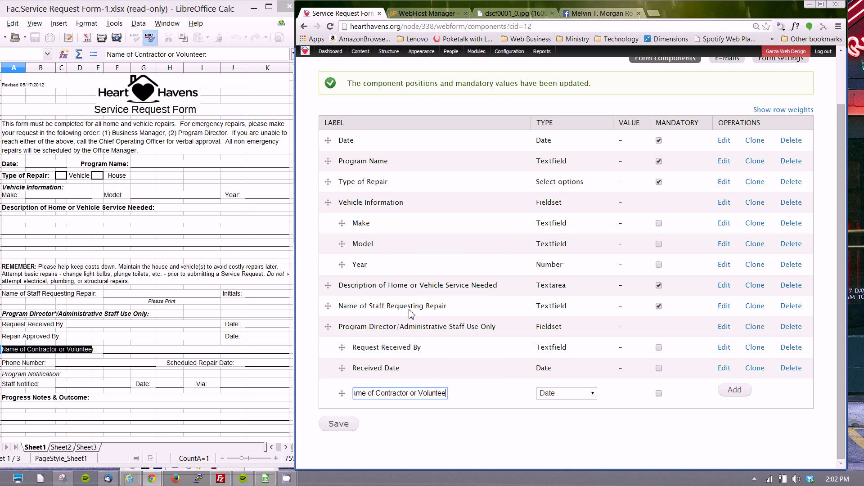
Step: Add it as an optional Textfield, correct the label to Name of Contractor or Volunteer and the key to name_of_contractor_or_volunteer, and save
left_click(570, 394)
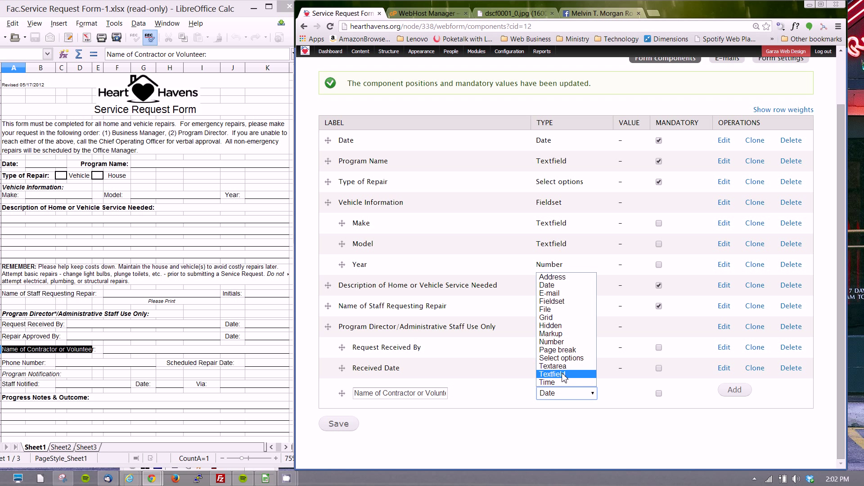
left_click(563, 377)
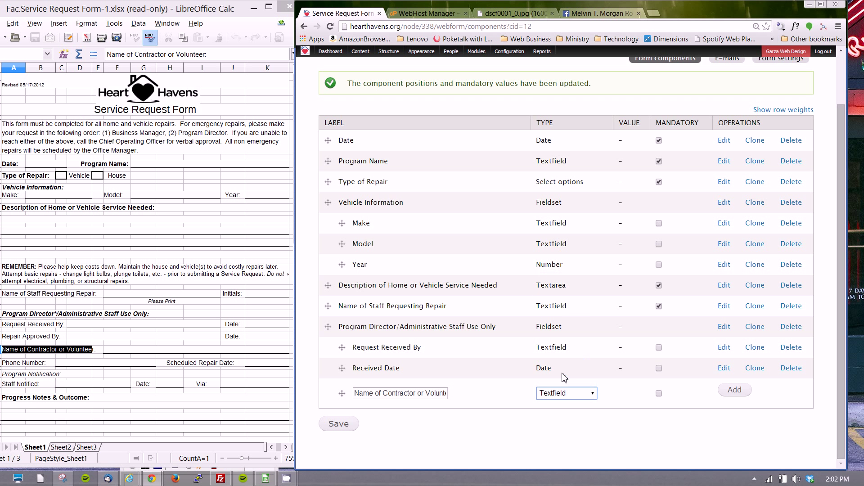
left_click(740, 393)
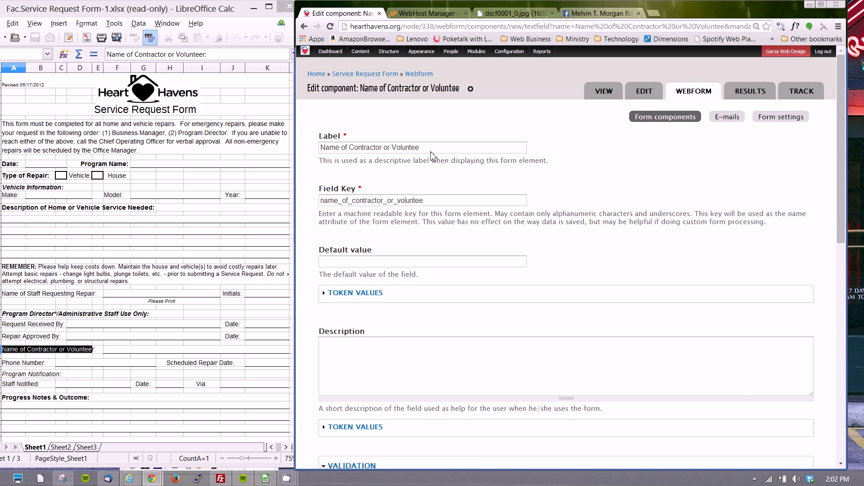
left_click(432, 147)
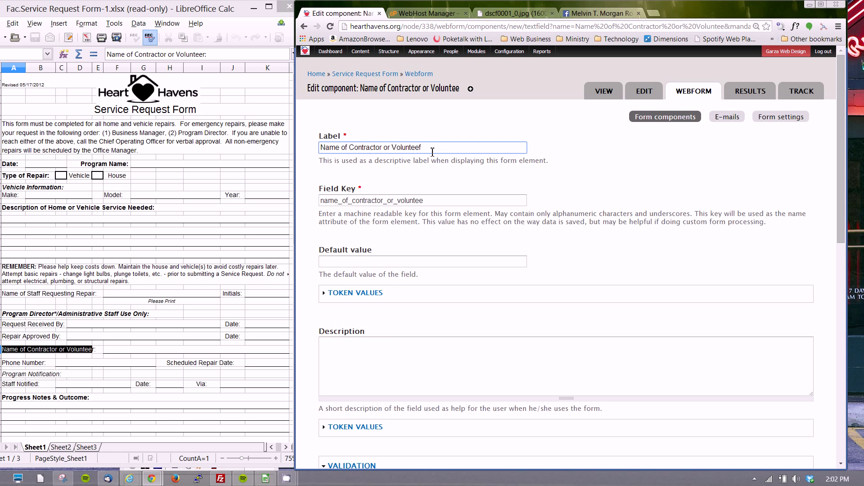
left_click(432, 202)
type("r")
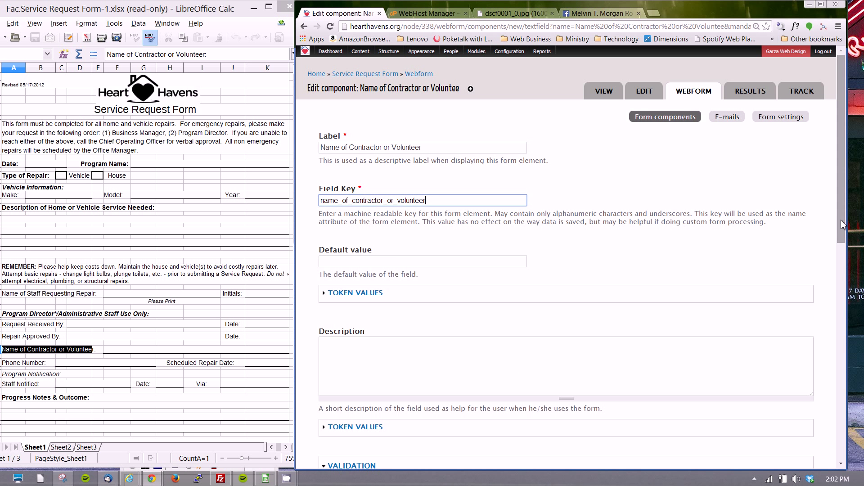
left_click(843, 289)
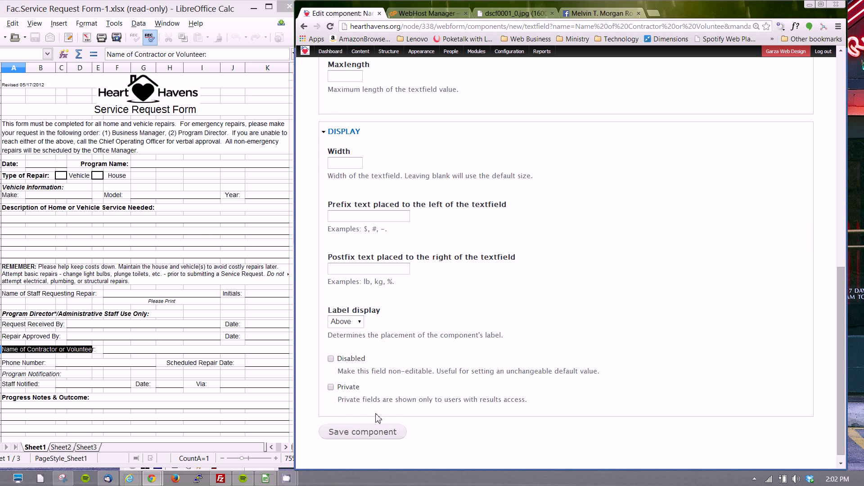
left_click(369, 433)
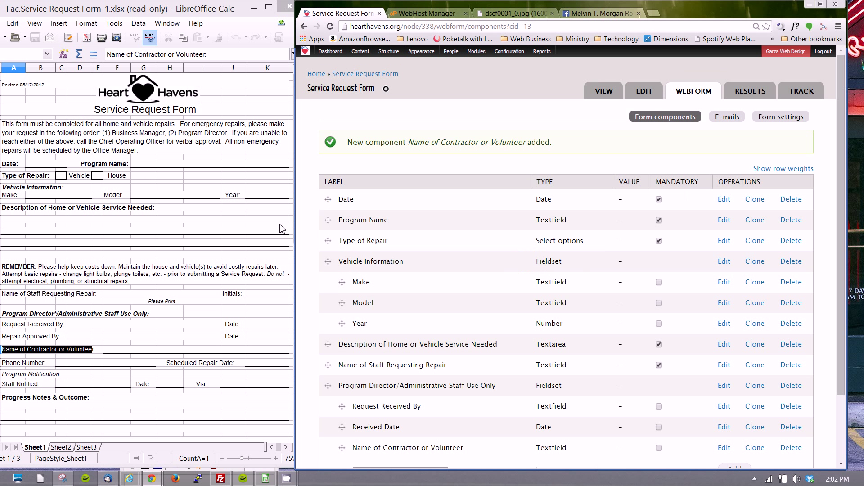
Step: Add an optional Textfield component named Contractor Phone inside the staff-only fieldset and save it with the default settings
scroll(849, 386, "down", 1)
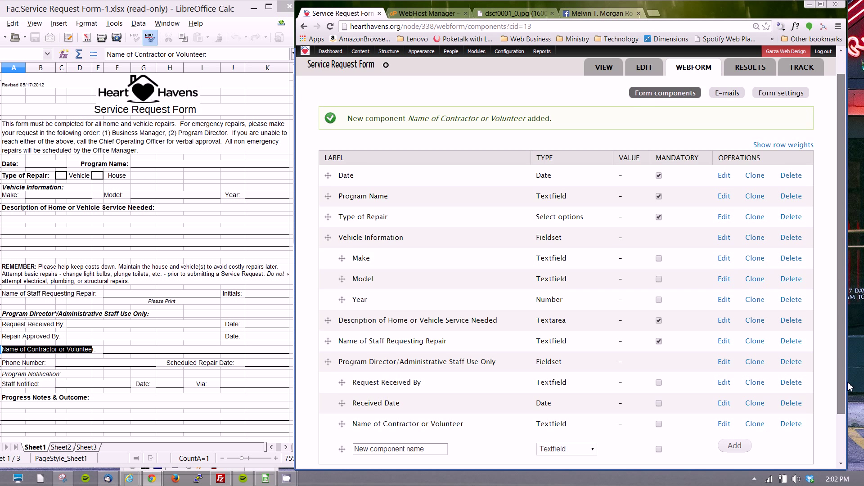
scroll(849, 387, "down", 2)
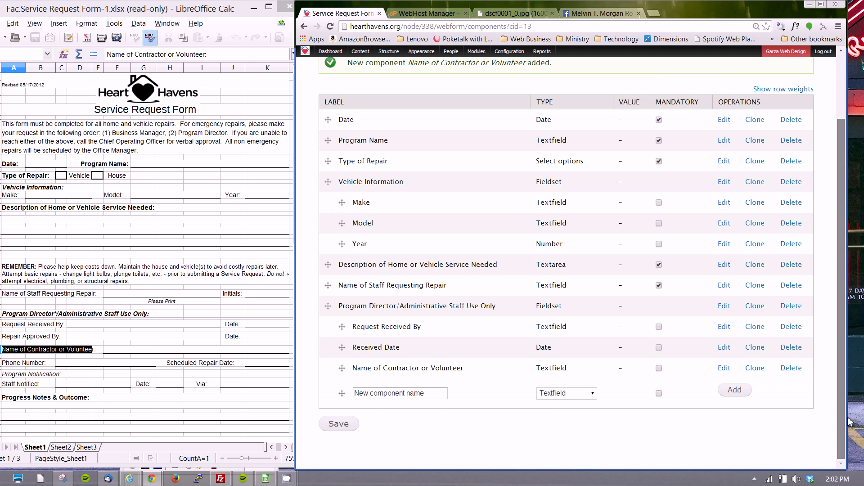
left_click(416, 395)
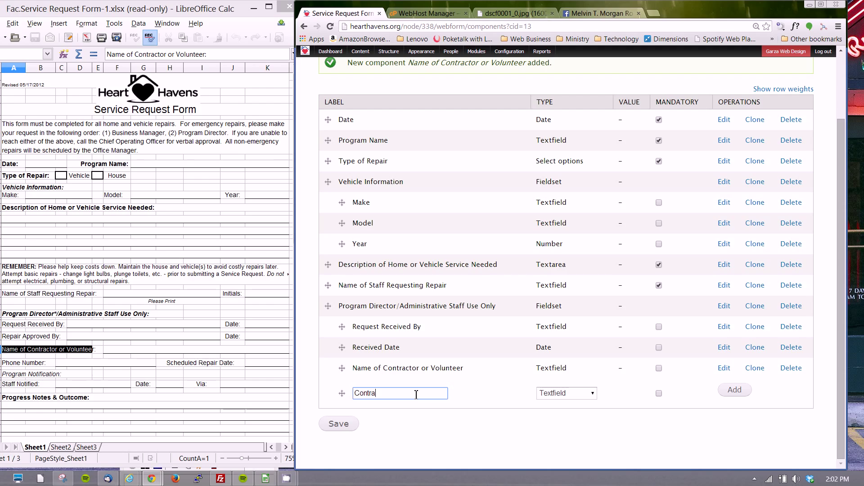
type("ctor Phone")
left_click(41, 364)
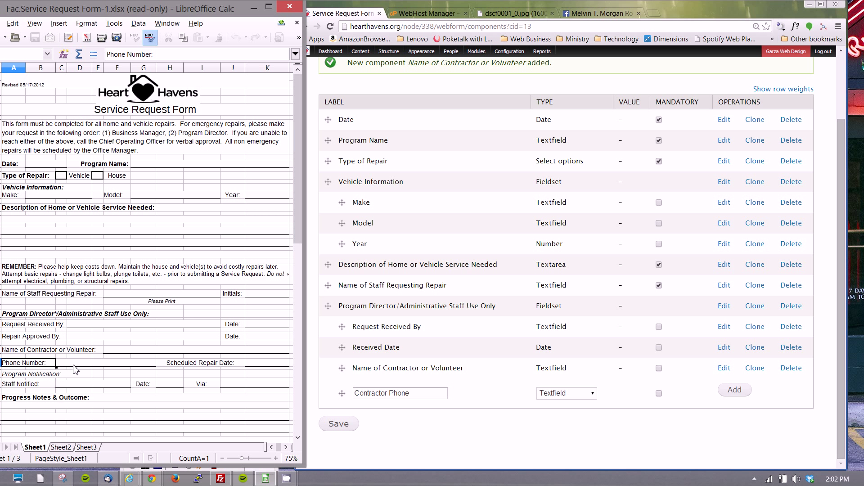
left_click(590, 395)
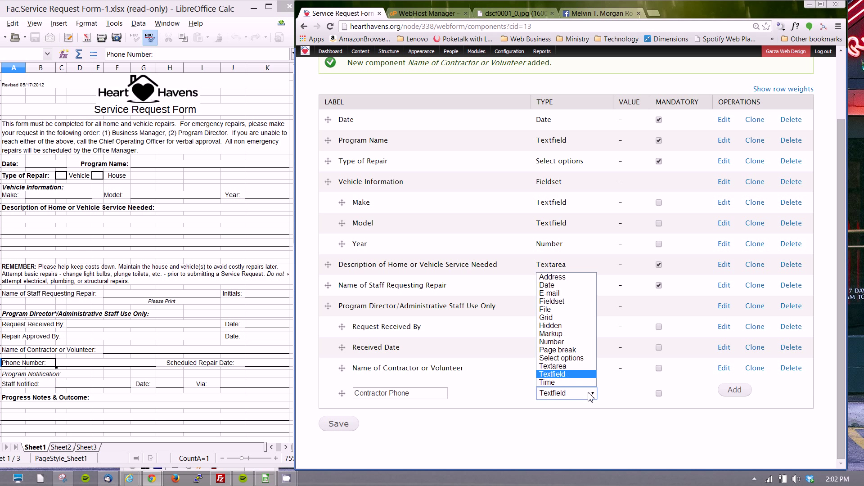
left_click(645, 432)
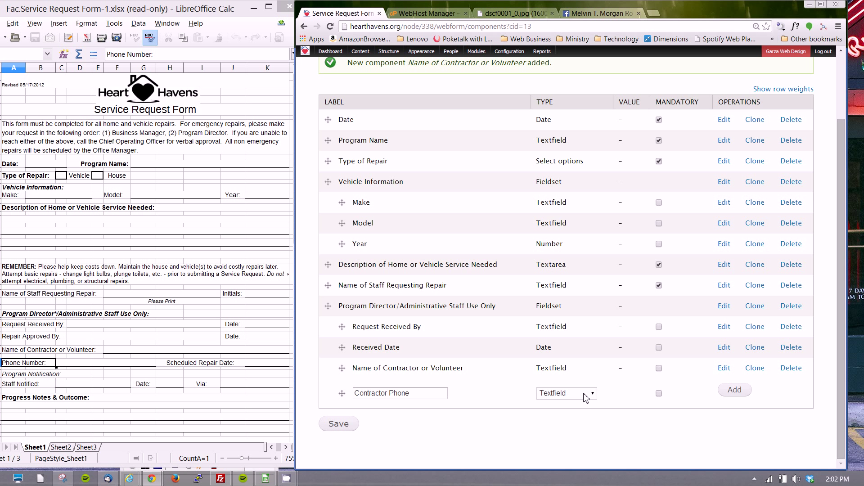
left_click(739, 395)
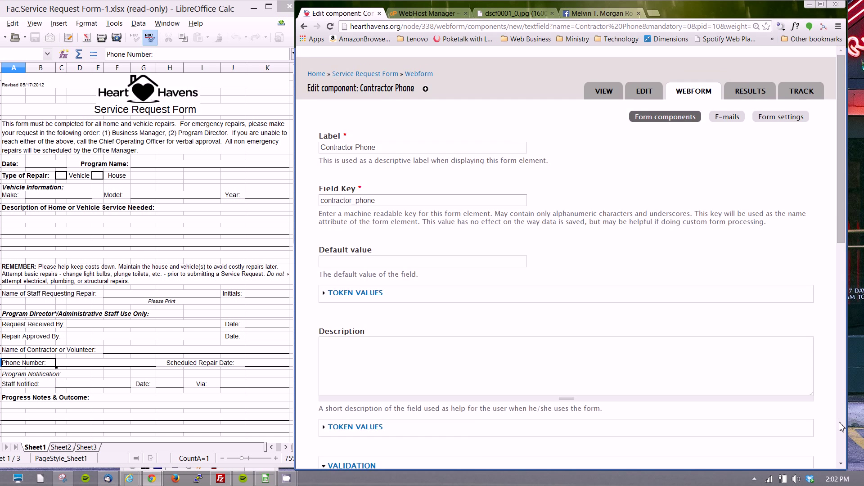
left_click(840, 423)
left_click(385, 424)
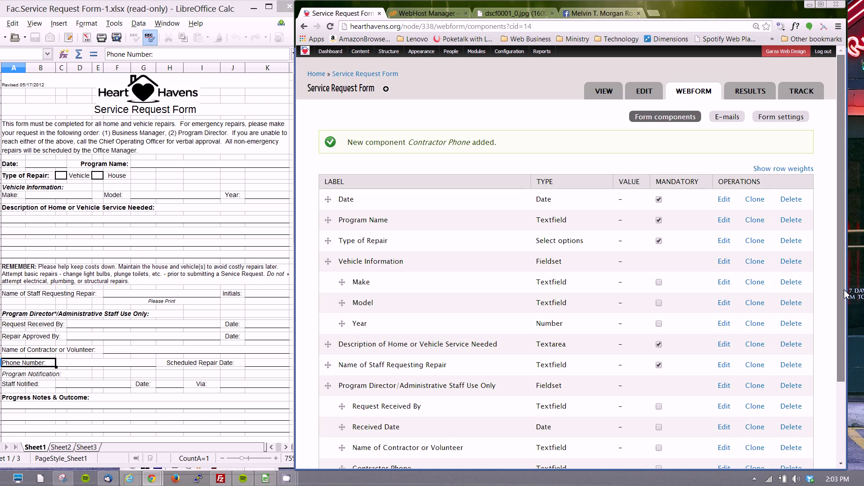
Step: Add an optional Date component named Schedule Repair Date inside the staff-only fieldset and save it with the default settings
left_click(840, 437)
left_click(385, 394)
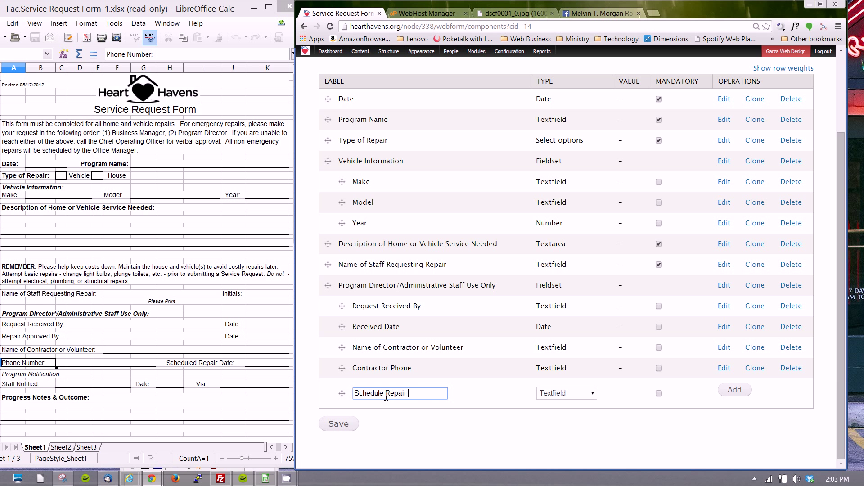
left_click(560, 394)
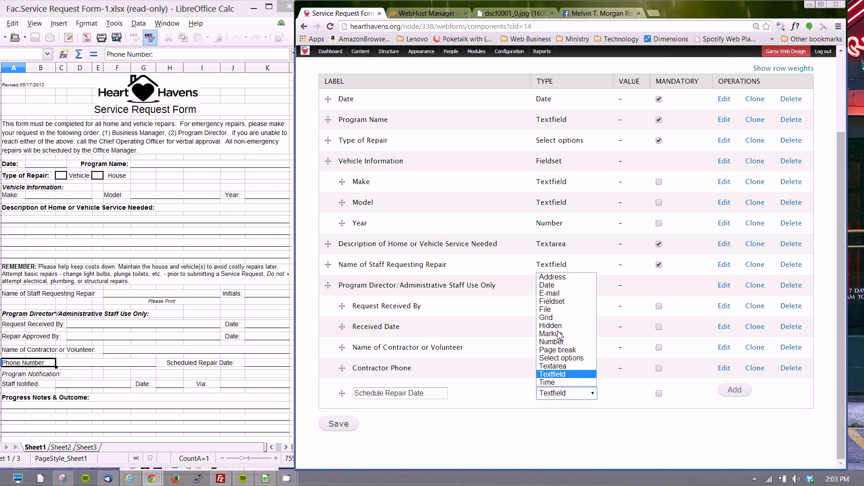
left_click(549, 285)
left_click(734, 390)
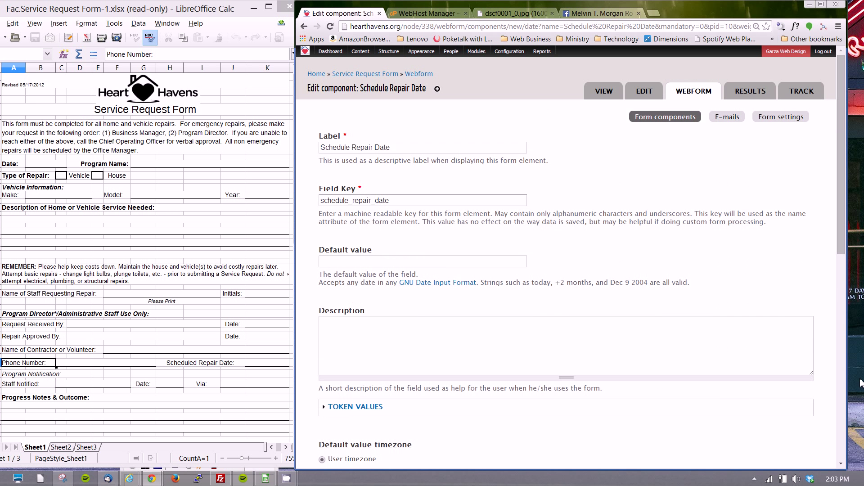
left_click(843, 382)
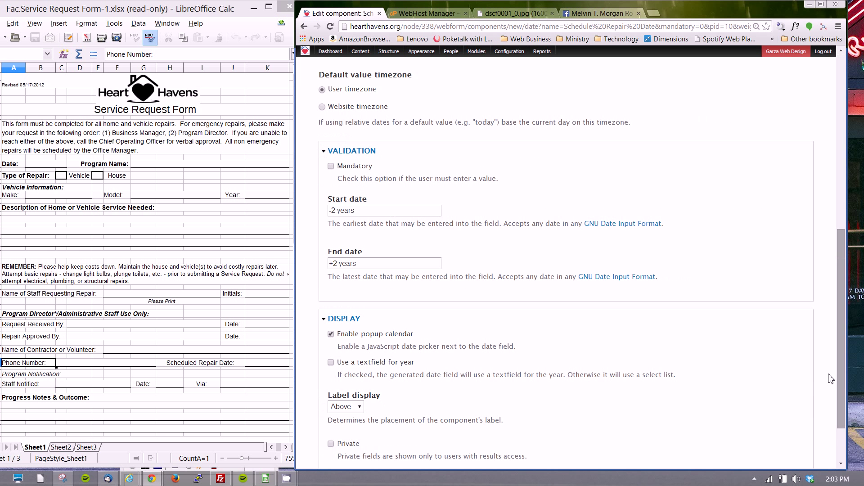
left_click(840, 446)
left_click(367, 422)
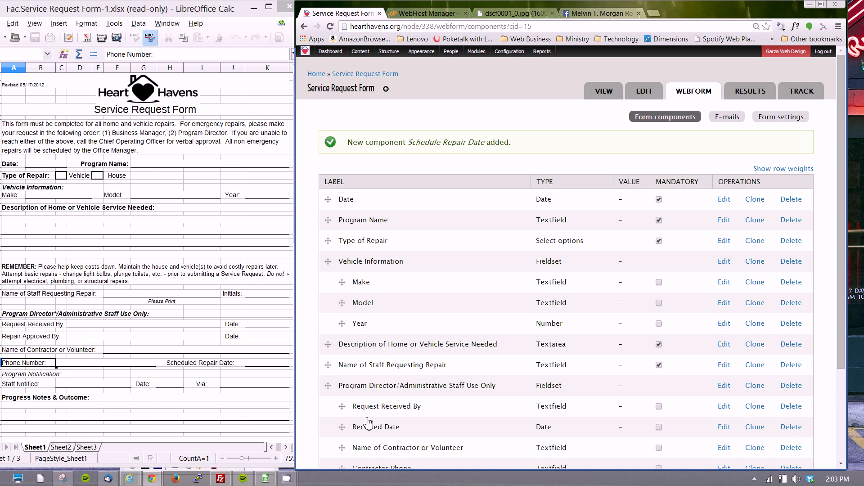
Step: Add a Fieldset component named Program Notification inside the staff-only fieldset and save it with the default settings
left_click(56, 376)
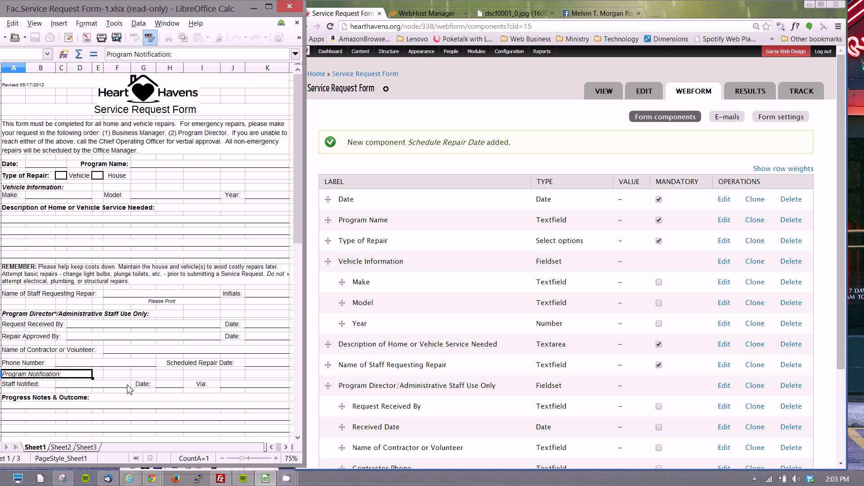
left_click_drag(845, 272, 845, 363)
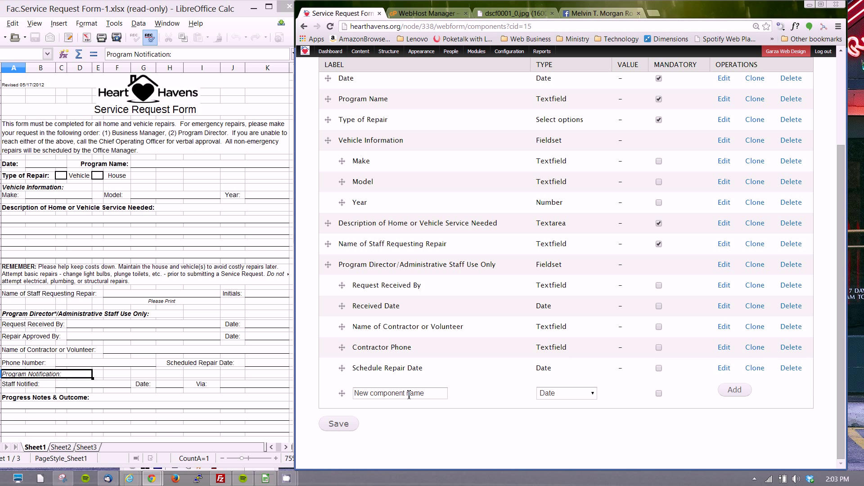
left_click(571, 394)
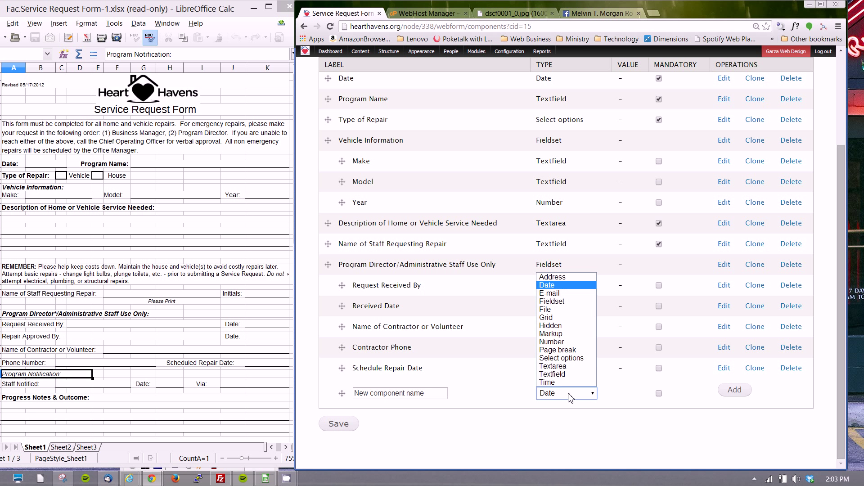
left_click(554, 303)
left_click(385, 394)
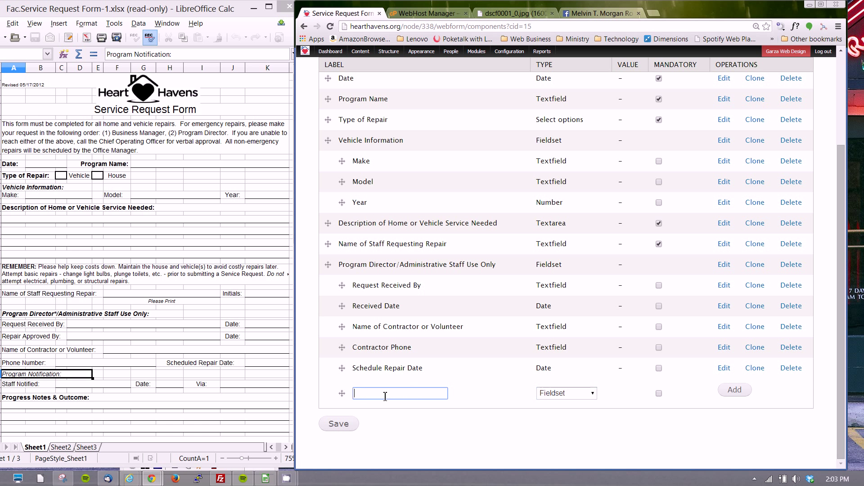
type("Prgra")
key("BackSpace")
key("BackSpace")
key("BackSpace")
type("ogram")
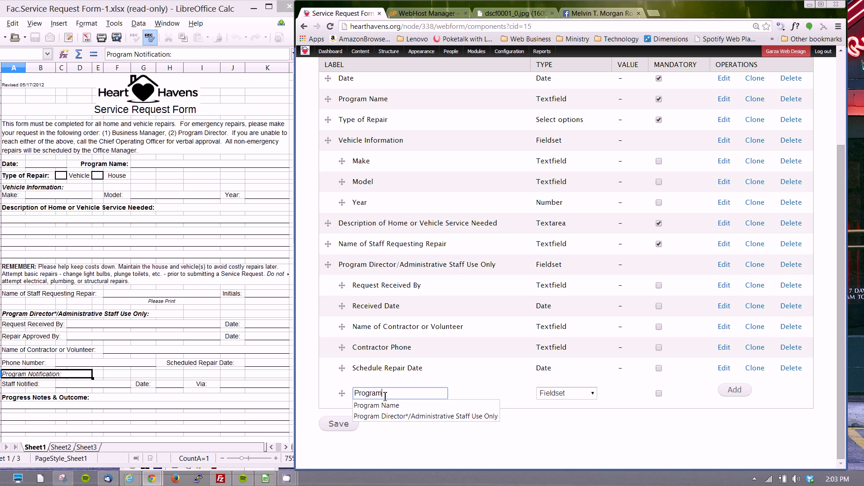
type(" Notification")
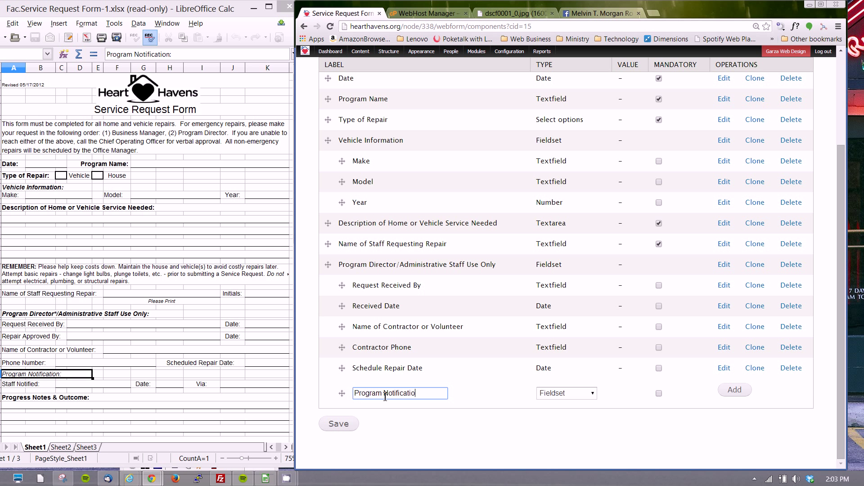
left_click(728, 391)
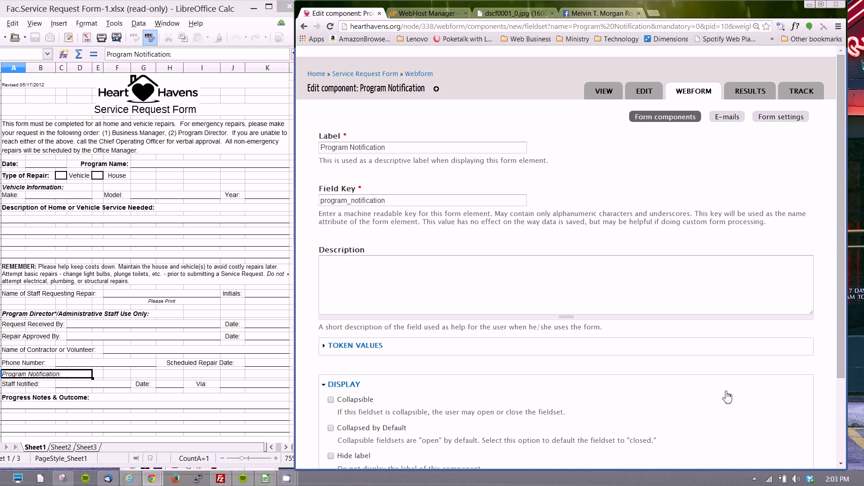
scroll(839, 401, "down", 3)
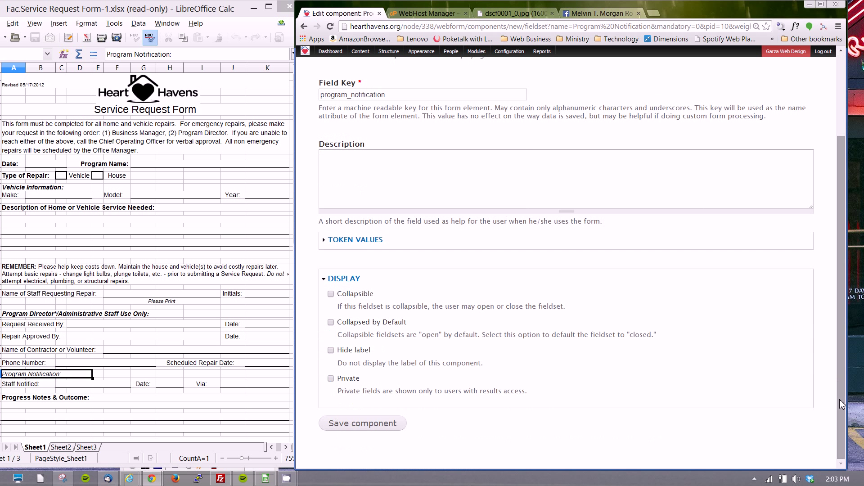
left_click(393, 425)
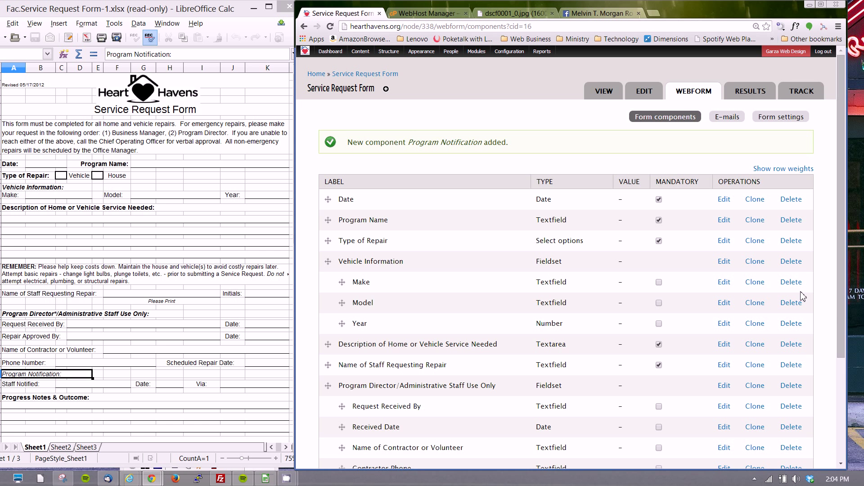
Step: Add an optional Textfield component named Staff Notified, nested under the Program Notification fieldset, and save it with the default settings
scroll(841, 315, "down", 3)
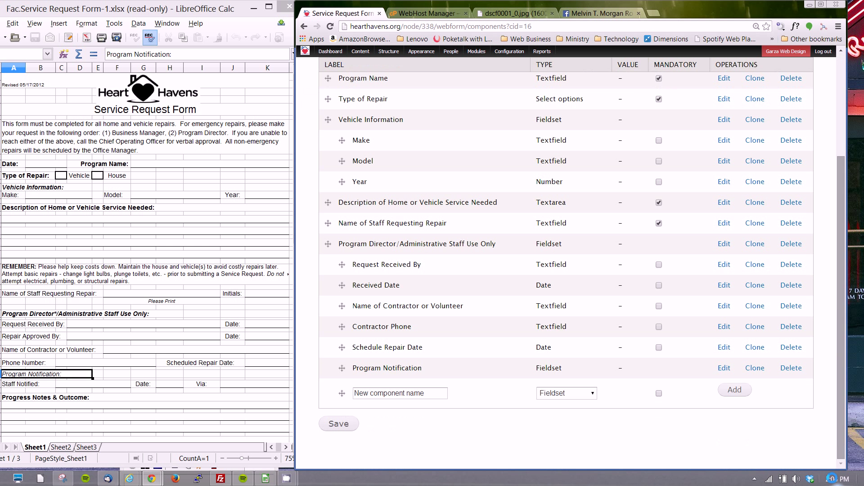
left_click(409, 395)
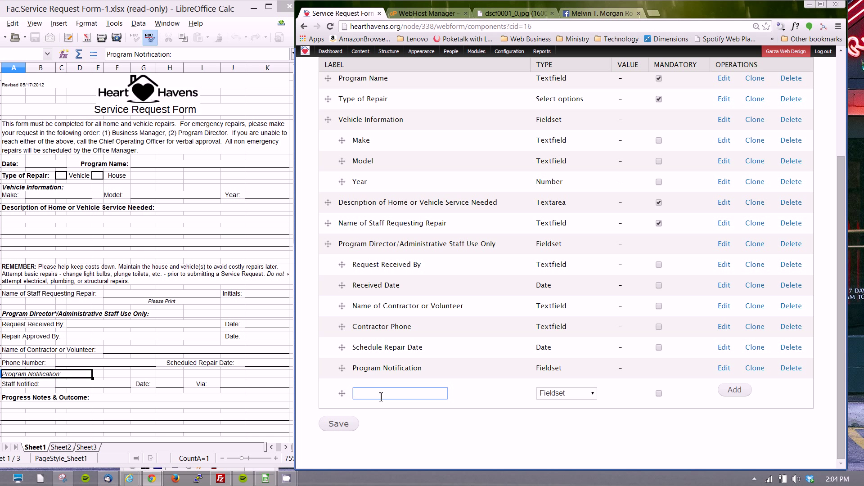
type("Staff Notified")
left_click(568, 396)
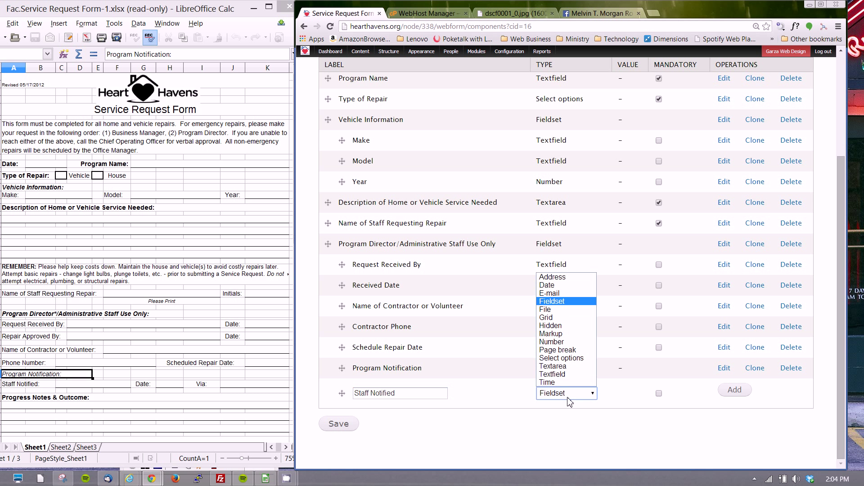
left_click(561, 374)
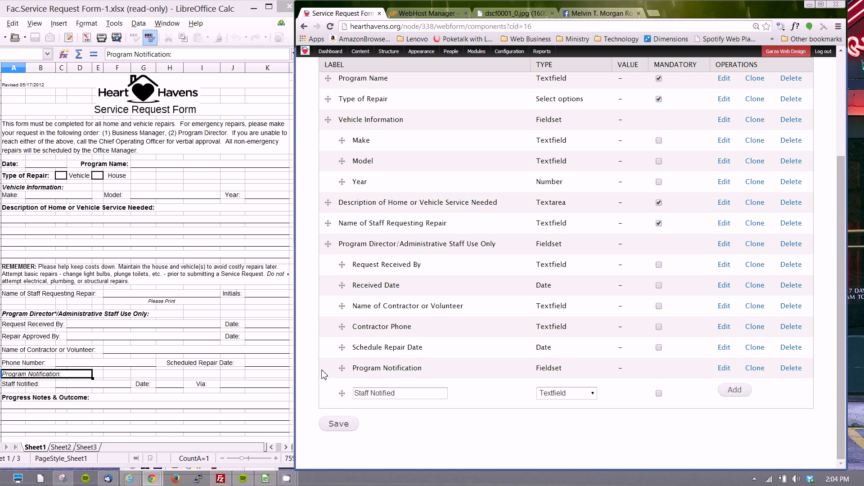
left_click_drag(345, 392, 360, 396)
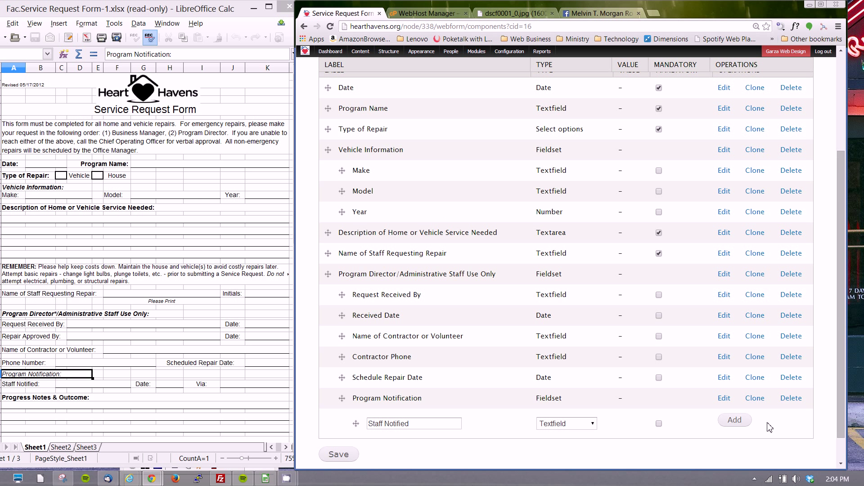
left_click(744, 422)
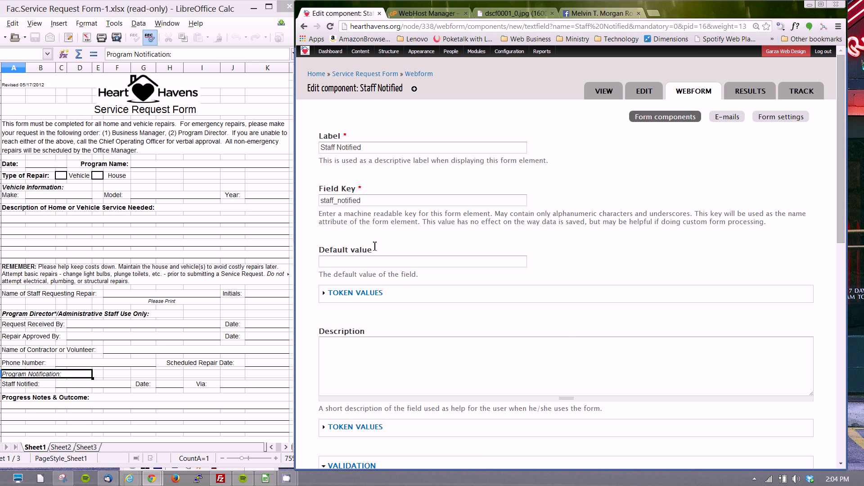
left_click_drag(842, 239, 841, 445)
left_click(397, 445)
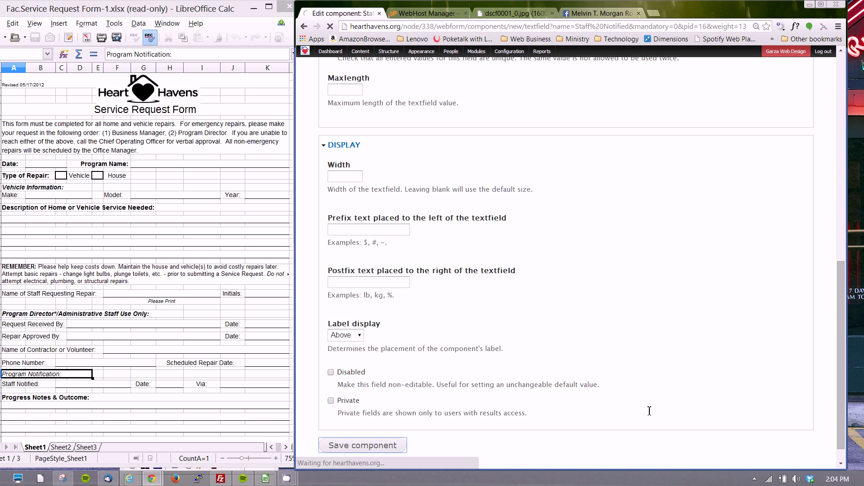
Step: Add an optional Date component named Staff Notification Date inside the Program Notification fieldset and save it with the default settings
left_click(841, 368)
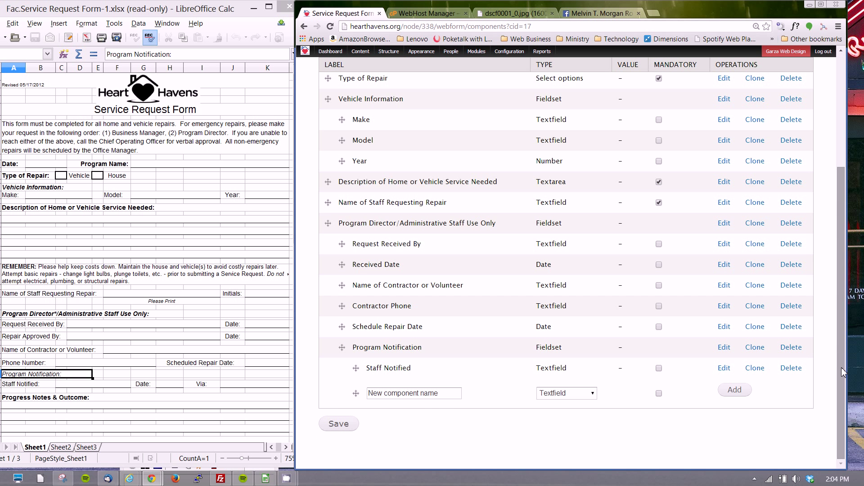
left_click(423, 394)
type("S")
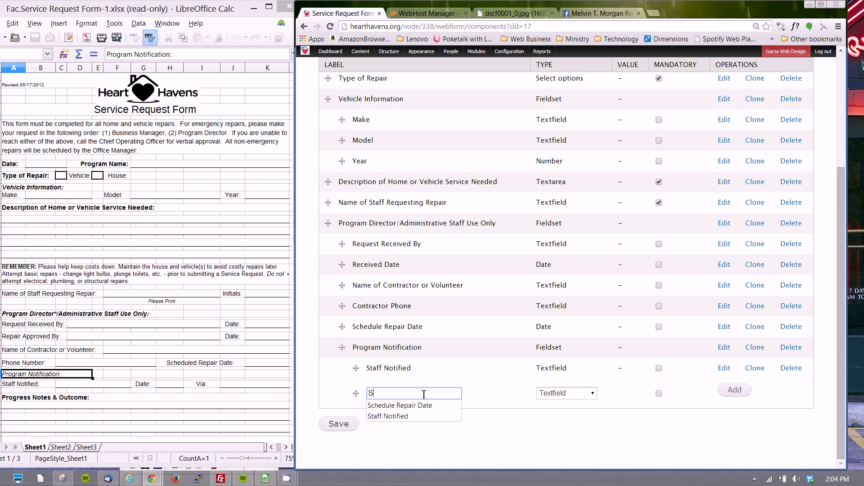
type("taff Noti")
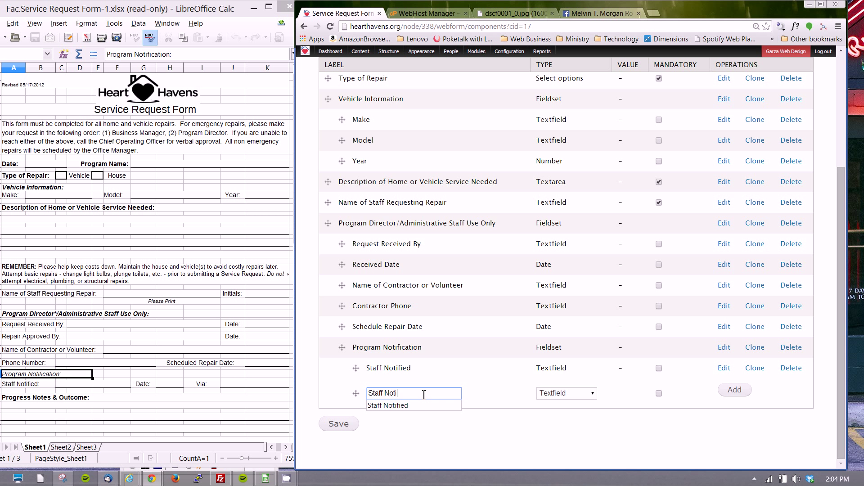
type("fication Date")
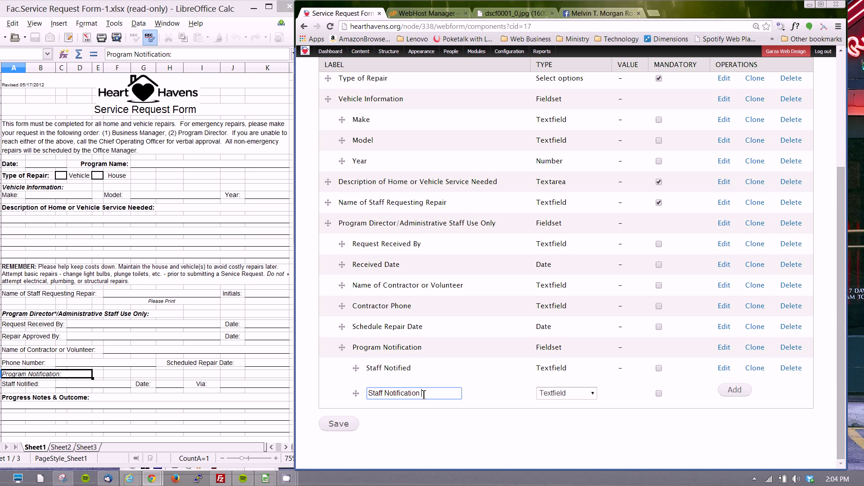
left_click(575, 394)
left_click(550, 285)
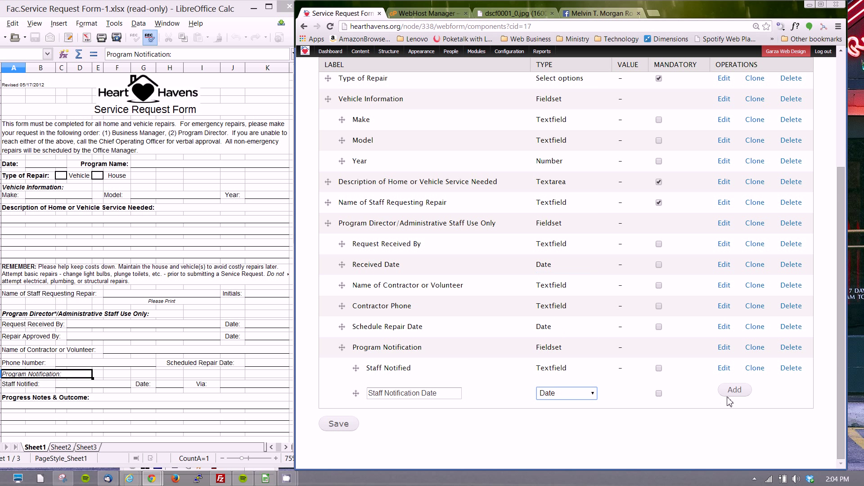
left_click(731, 392)
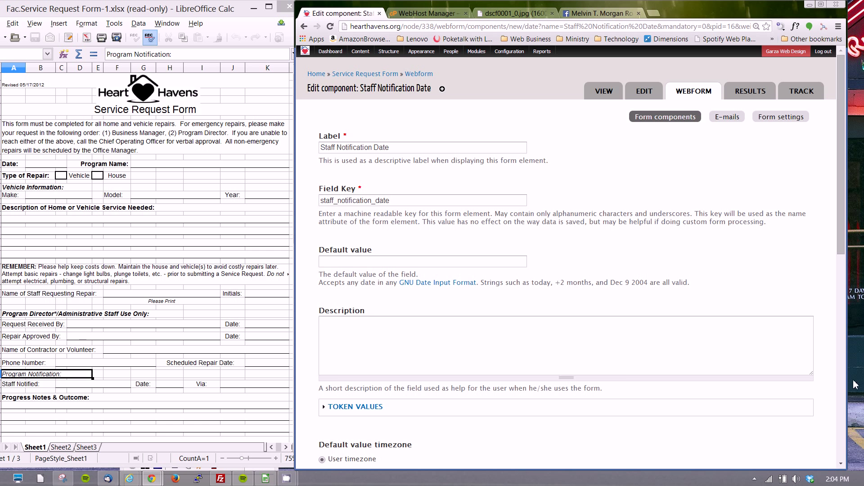
scroll(841, 446, "down", 10)
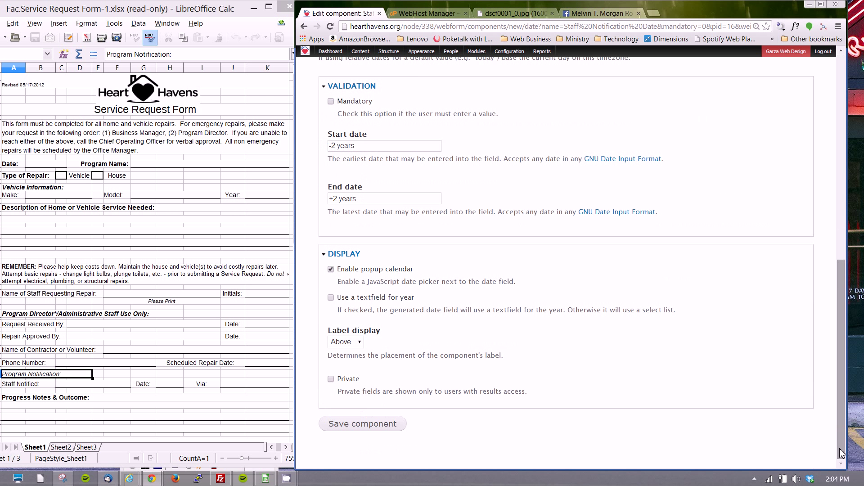
left_click(365, 423)
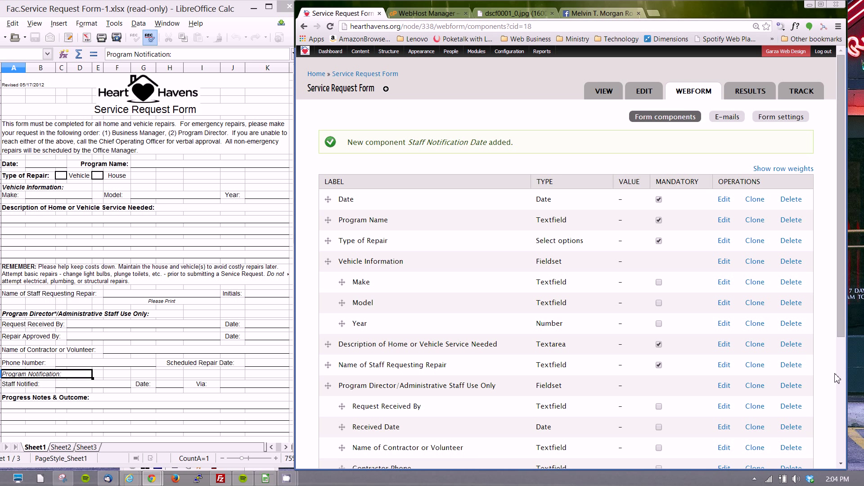
Step: Add an optional Textfield component named Notified Via inside the Program Notification fieldset and save it with the default settings
left_click(839, 395)
left_click(440, 393)
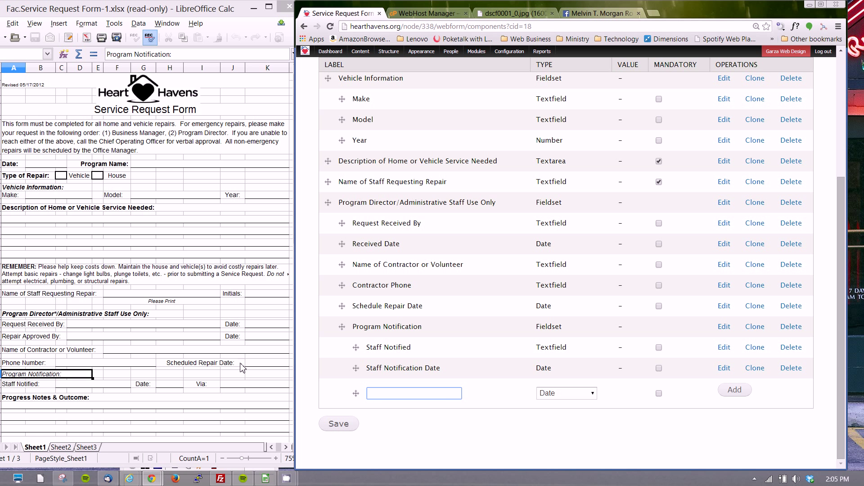
type("Notified Via")
left_click(576, 394)
left_click(568, 375)
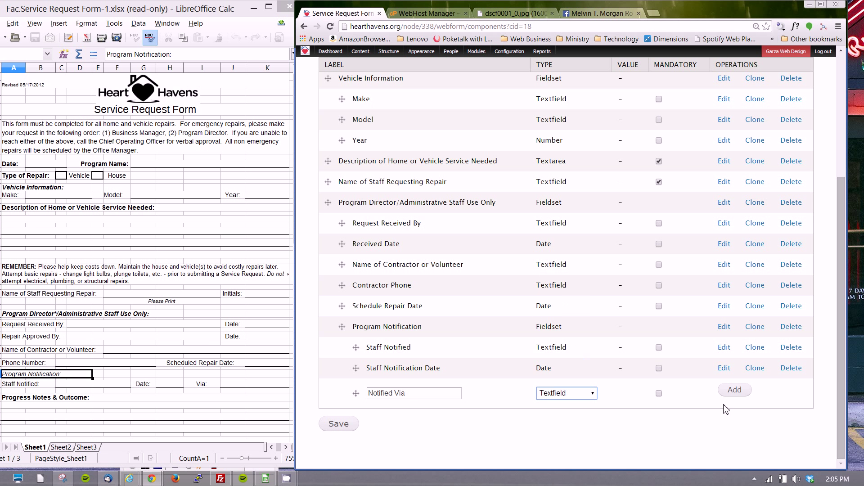
left_click(736, 392)
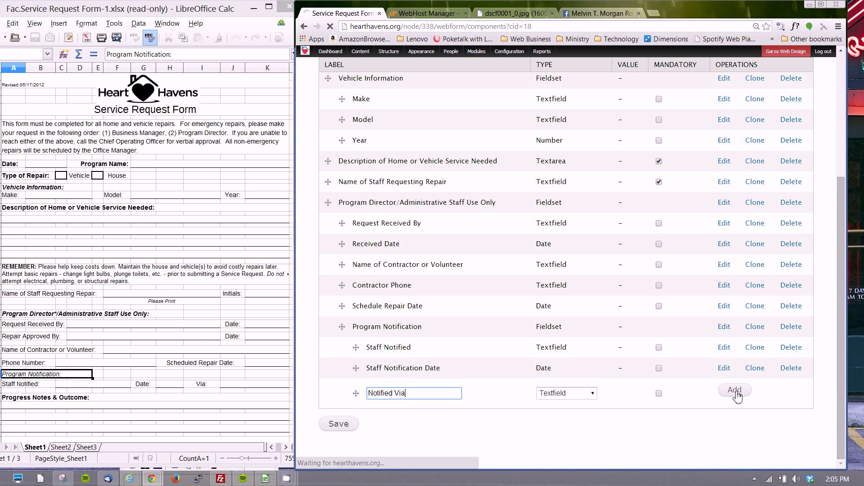
left_click(254, 336)
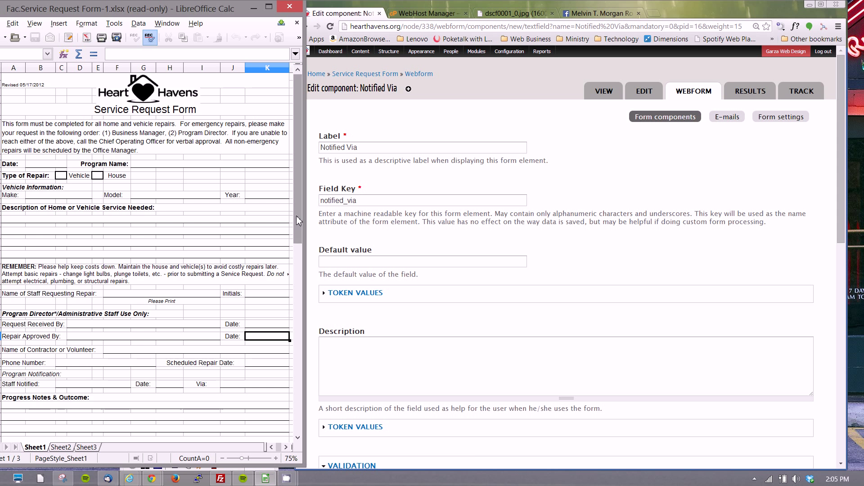
left_click_drag(297, 216, 296, 302)
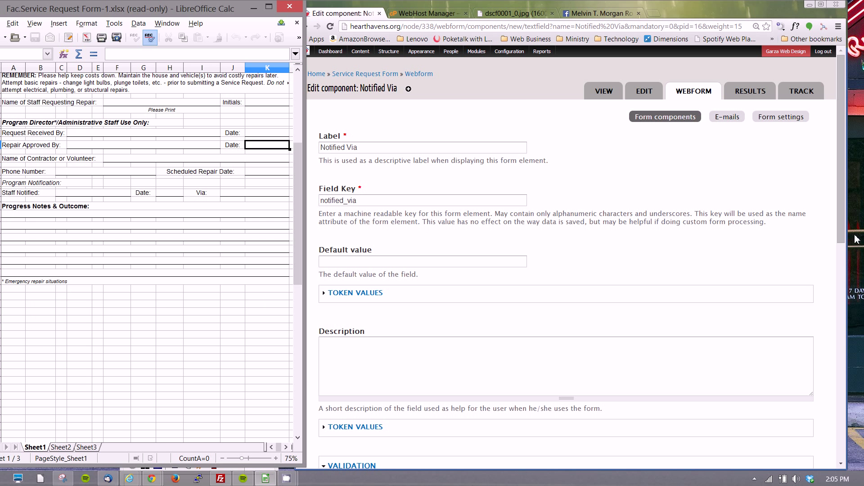
left_click_drag(841, 235, 815, 449)
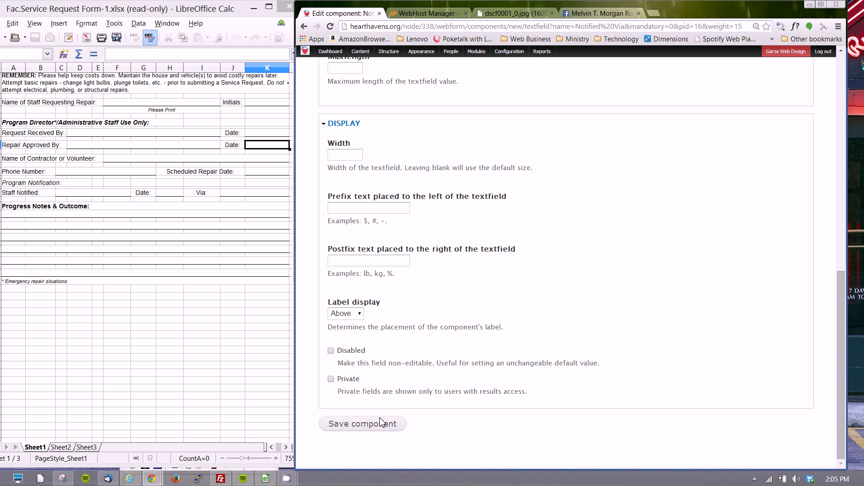
left_click(363, 433)
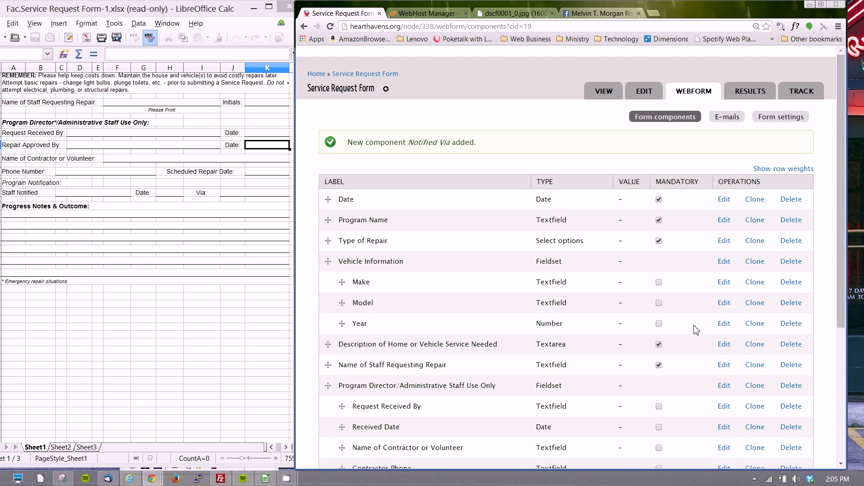
Step: Add an optional Textarea component named Progress Notes and Outcome, nested directly under the staff-only fieldset, and save it with the default settings
left_click_drag(841, 281, 830, 457)
left_click(394, 393)
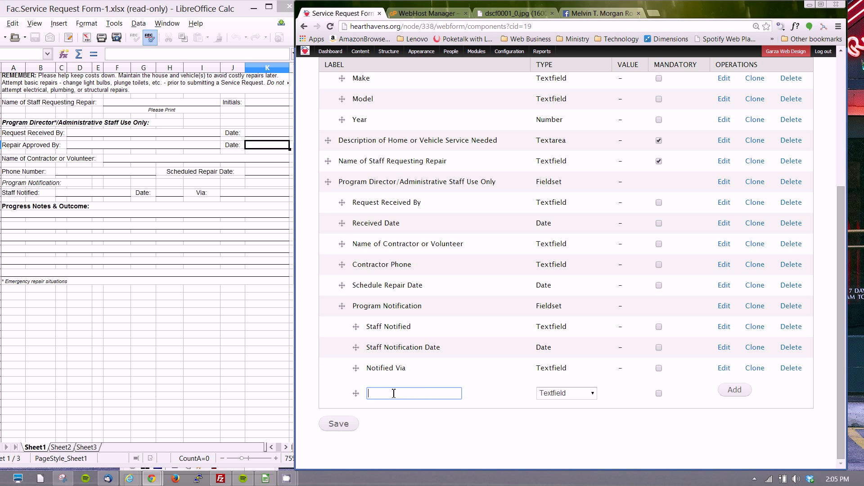
type("Progre")
type("ss Notes and Outcome")
left_click(579, 396)
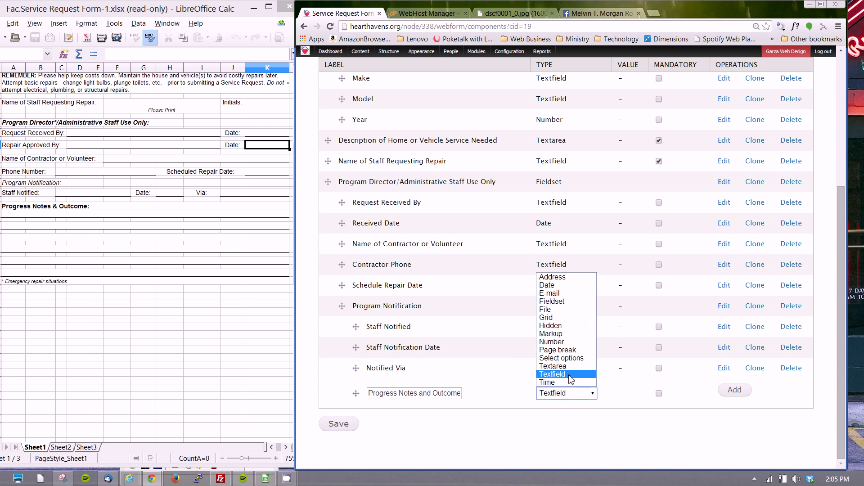
left_click(566, 368)
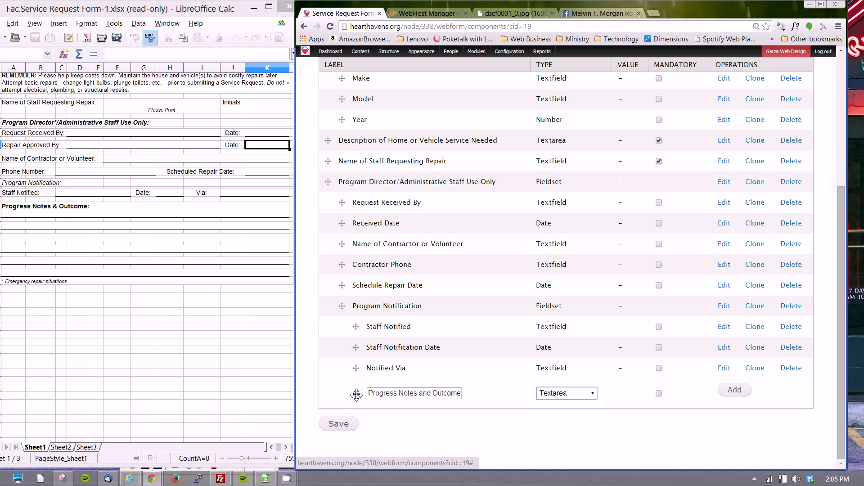
left_click_drag(354, 394, 342, 395)
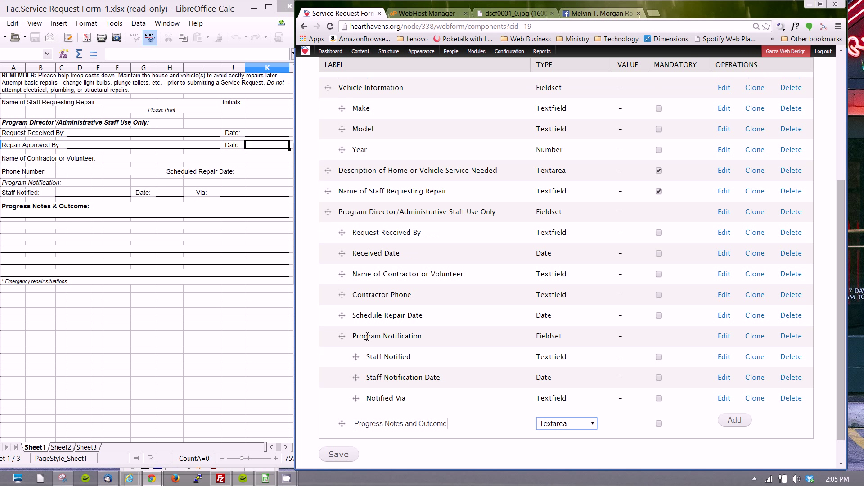
left_click(738, 421)
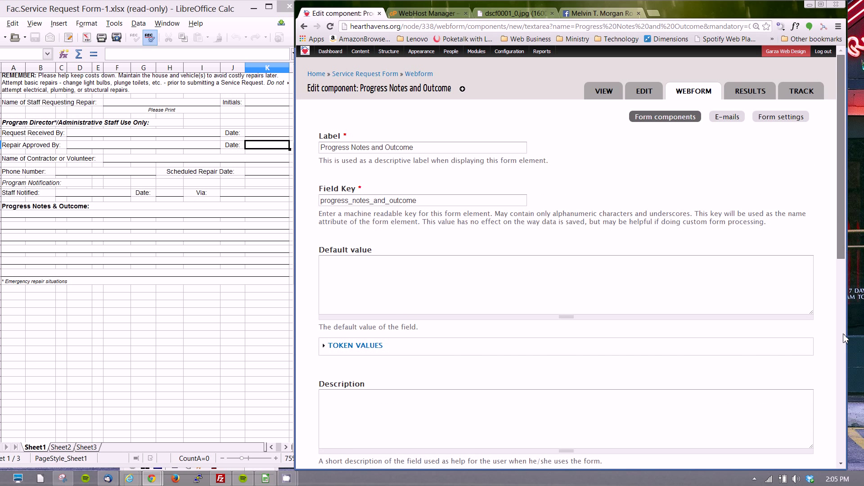
left_click_drag(844, 251, 845, 451)
left_click(376, 426)
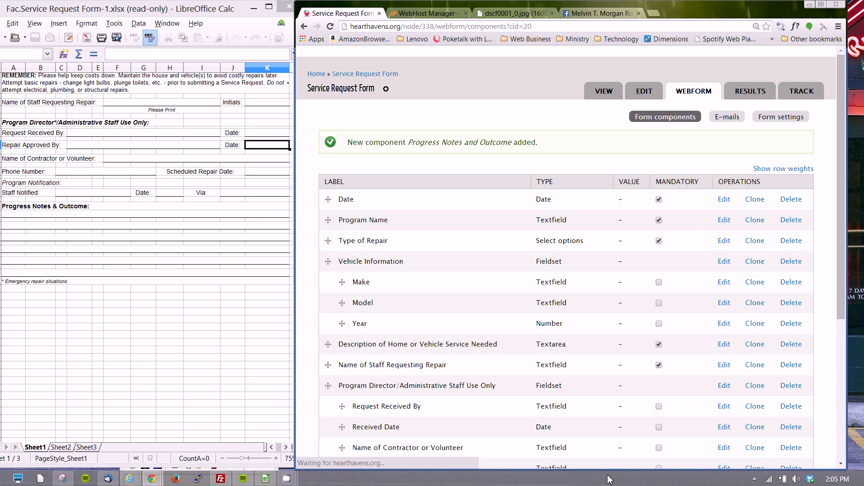
Step: Open the Service Request Form's public view in a new window and review all its fields and fieldsets
right_click(602, 95)
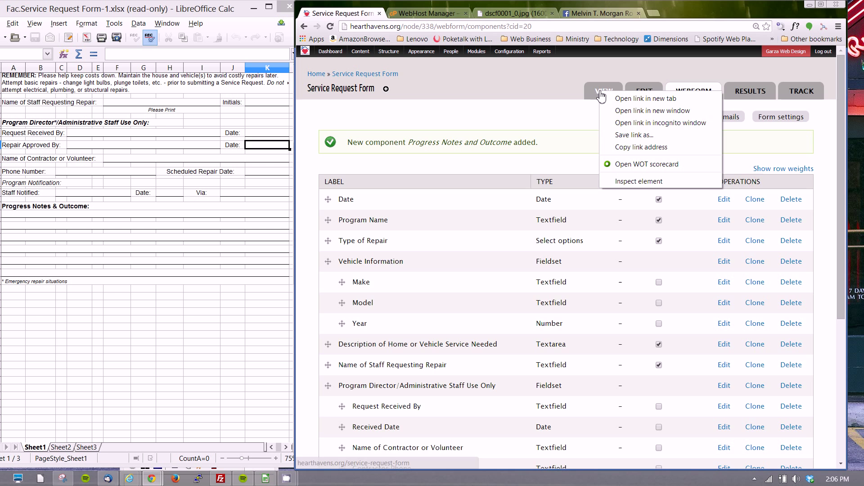
left_click(634, 119)
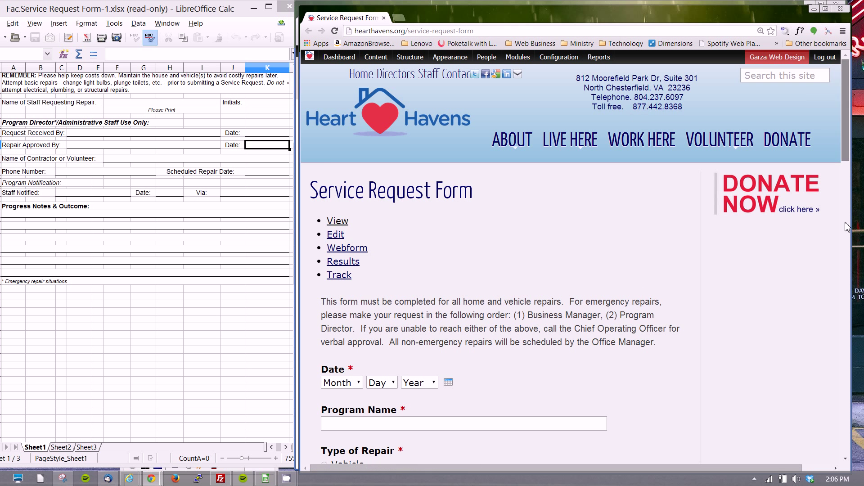
left_click_drag(847, 226, 840, 264)
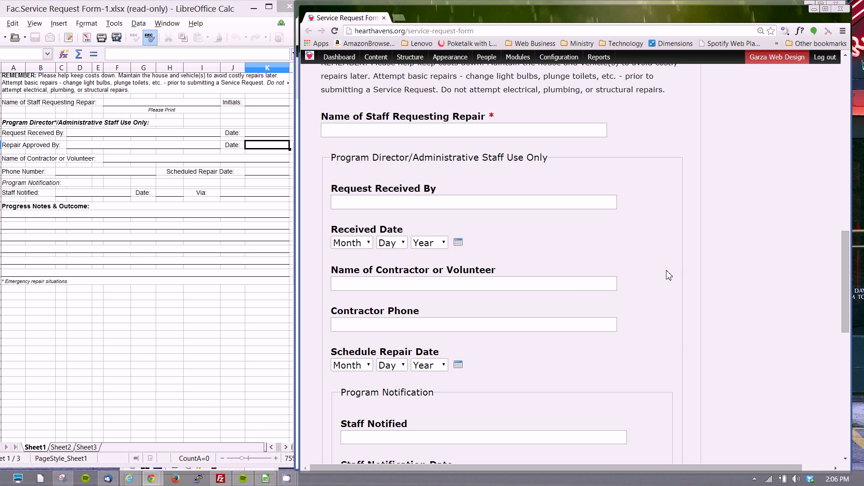
left_click_drag(850, 238, 850, 260)
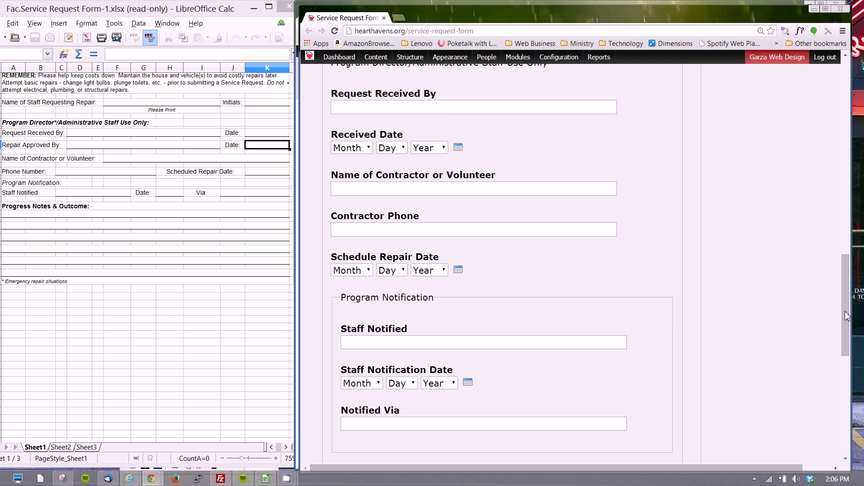
left_click_drag(847, 315, 850, 366)
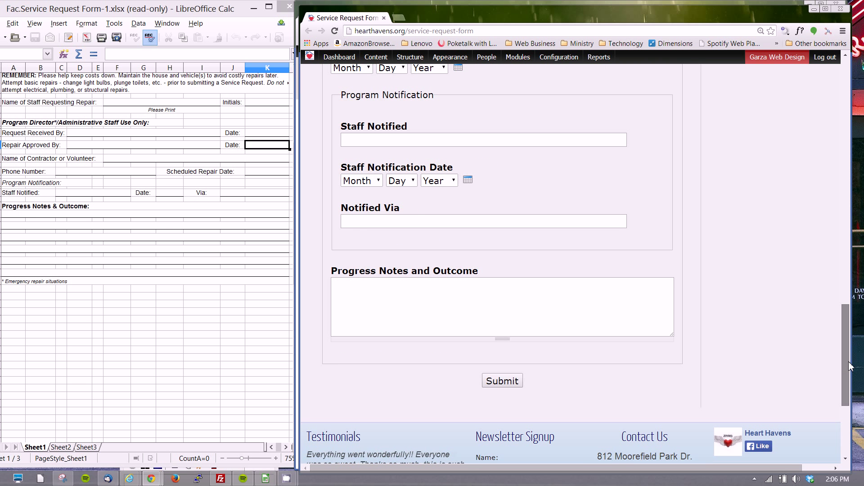
left_click_drag(849, 365, 850, 214)
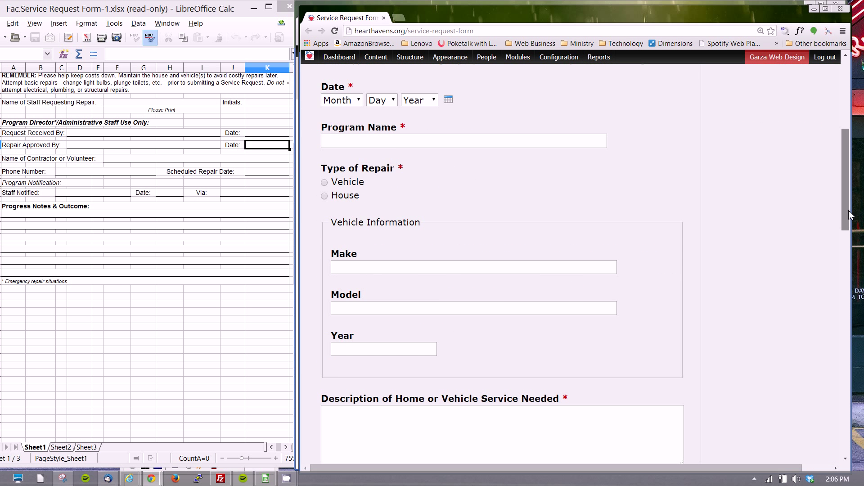
mouse_move(845, 118)
left_mouse_down()
mouse_move(856, 356)
mouse_move(859, 119)
left_mouse_up()
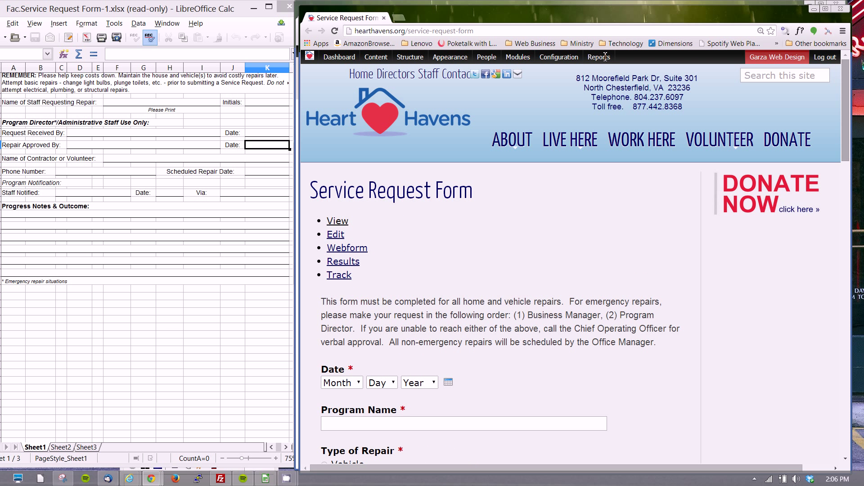
mouse_move(568, 144)
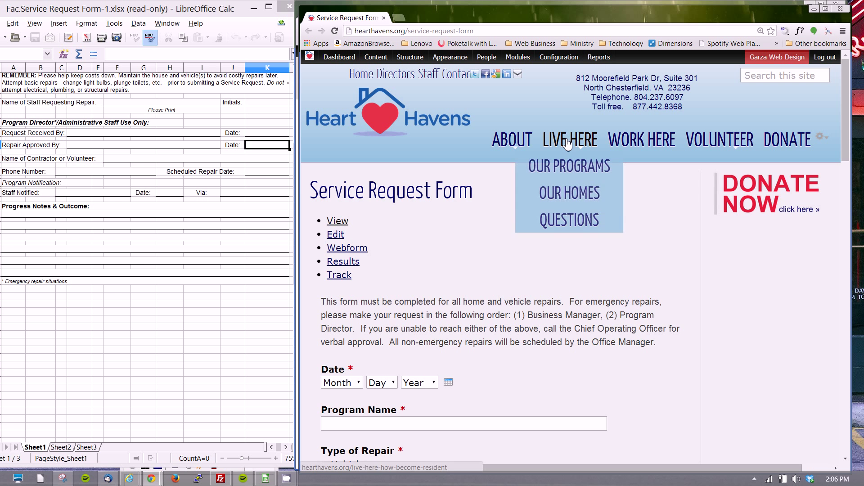
mouse_move(715, 147)
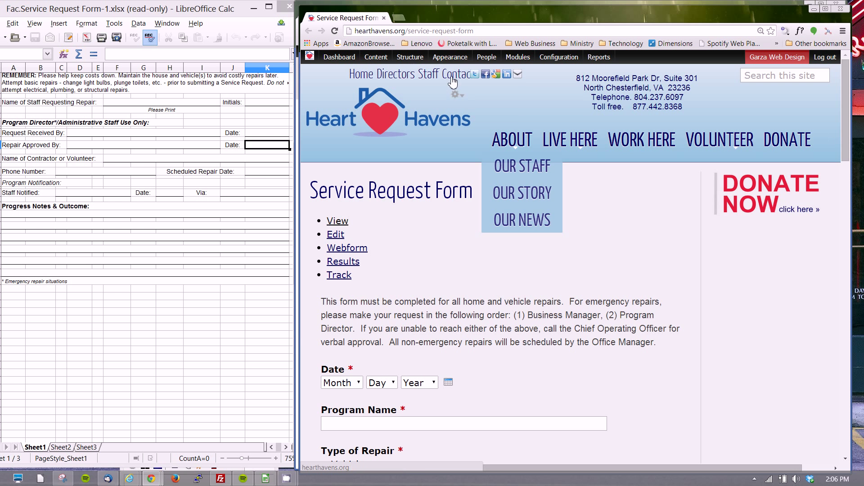
mouse_move(450, 57)
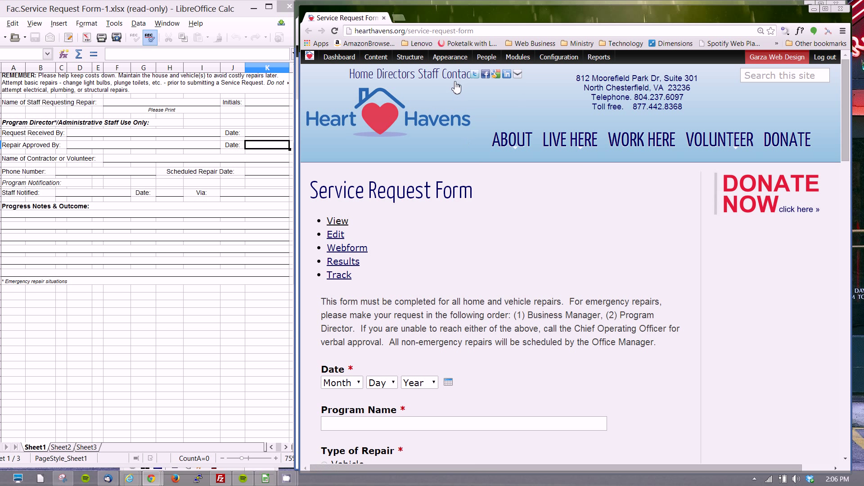
mouse_move(512, 152)
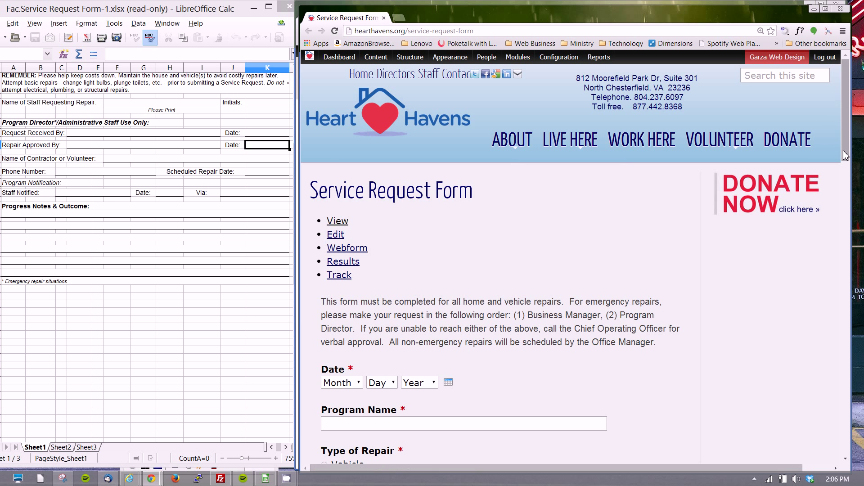
left_click_drag(846, 155, 849, 230)
left_click_drag(850, 200, 841, 136)
mouse_move(579, 143)
scroll(846, 130, "down", 2)
scroll(845, 121, "up", 2)
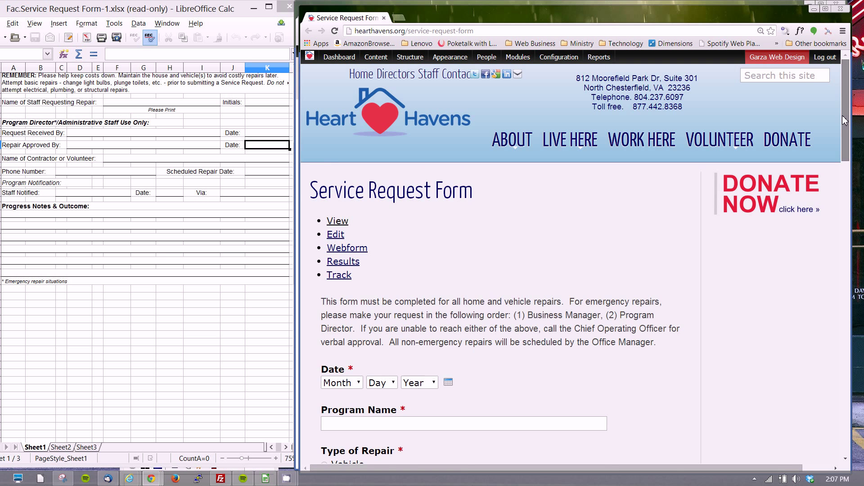
scroll(846, 139, "down", 12)
scroll(846, 159, "up", 1)
scroll(846, 159, "up", 12)
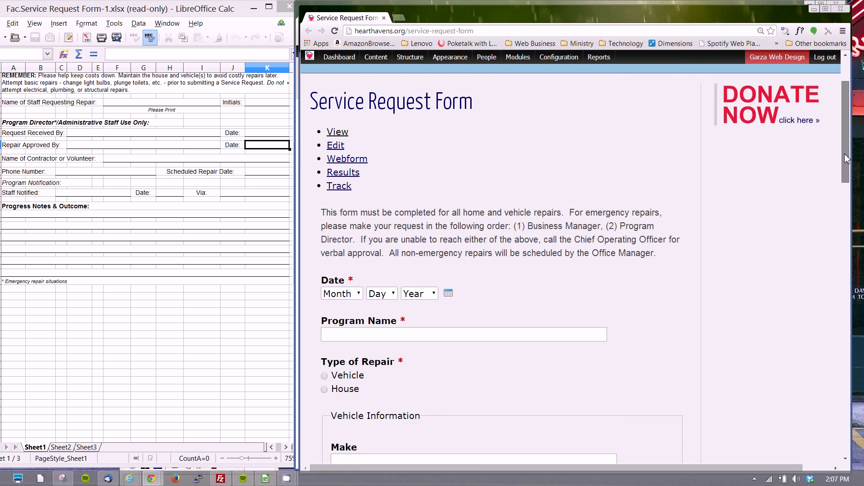
Step: Try to copy the Service Request Form page's web address
left_click(479, 33)
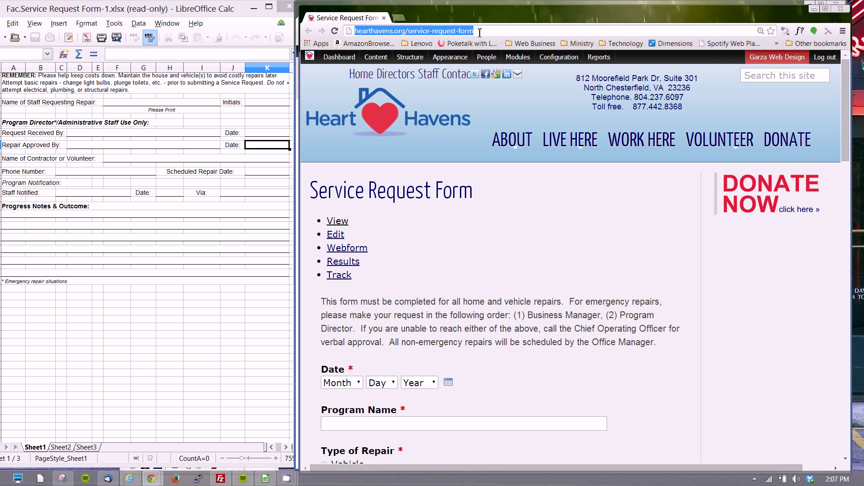
right_click(408, 30)
left_click(427, 78)
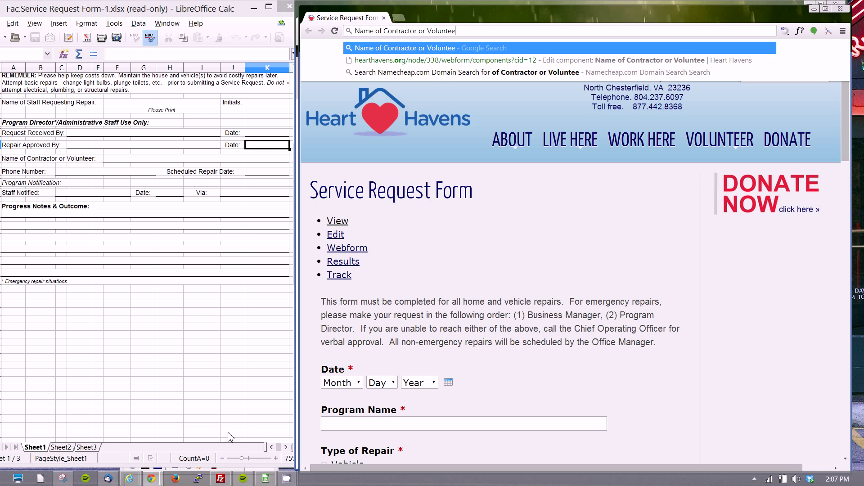
Step: Switch to Firefox, maximize its window and try to load the form's address from the clipboard
left_click(176, 479)
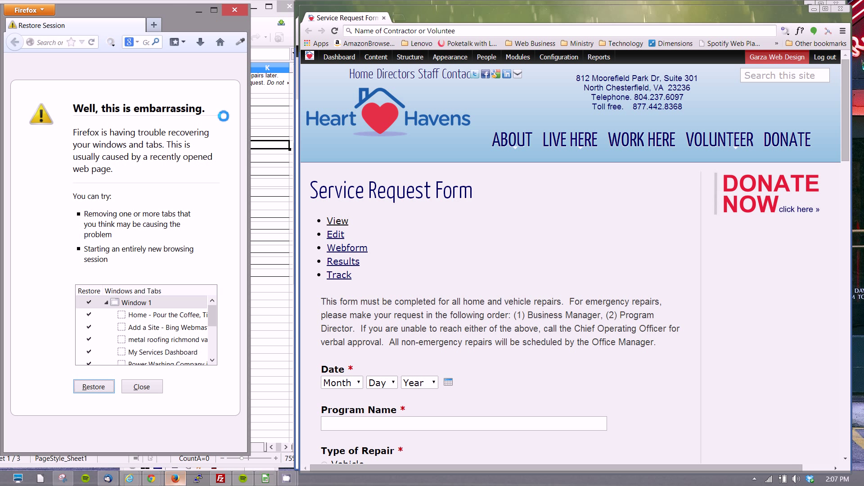
left_click(213, 9)
right_click(248, 28)
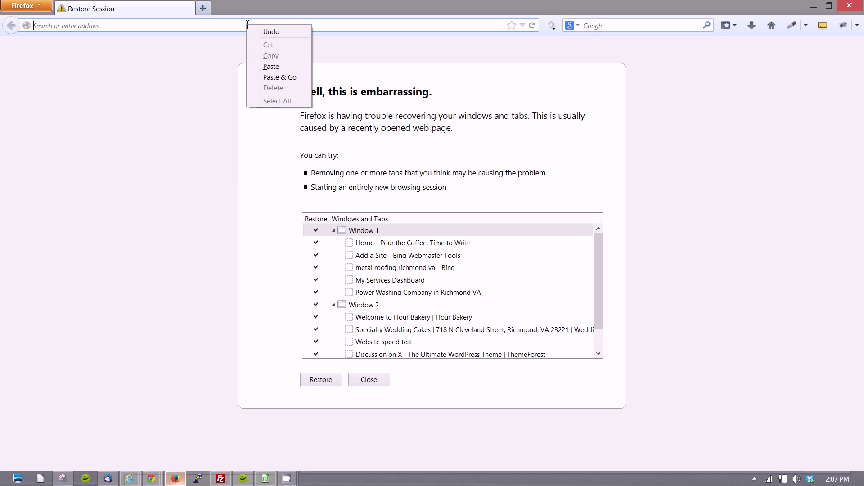
left_click(277, 77)
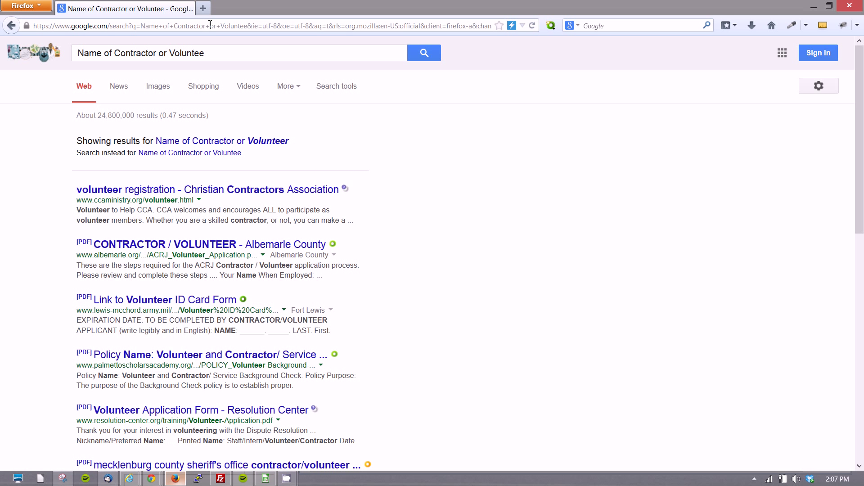
Step: Return to the Chrome window, reload the Service Request Form page and copy its web address
key("alt+Tab")
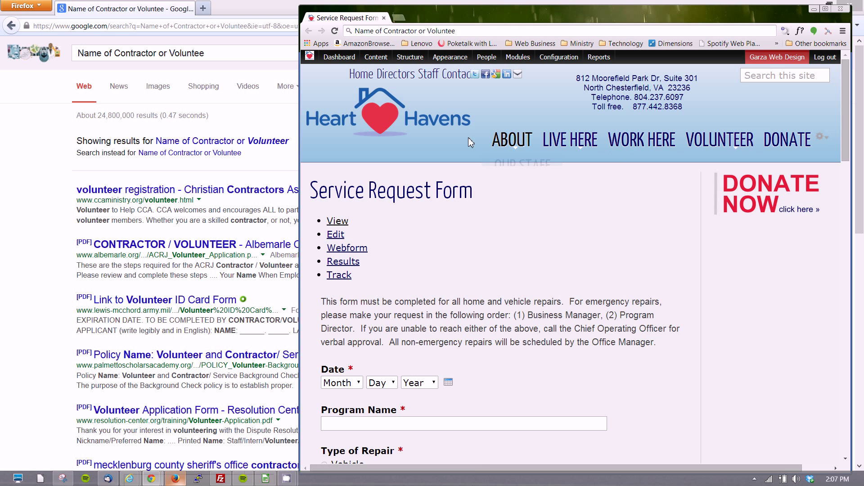
key("F5")
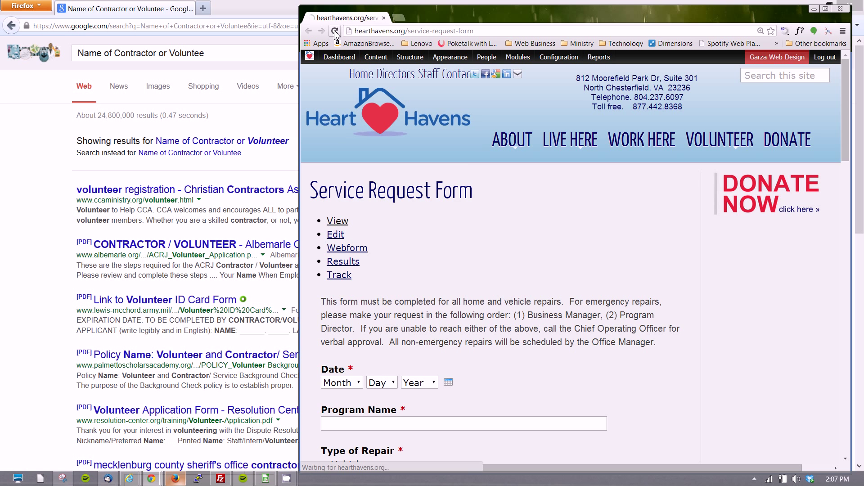
left_click(481, 31)
right_click(437, 29)
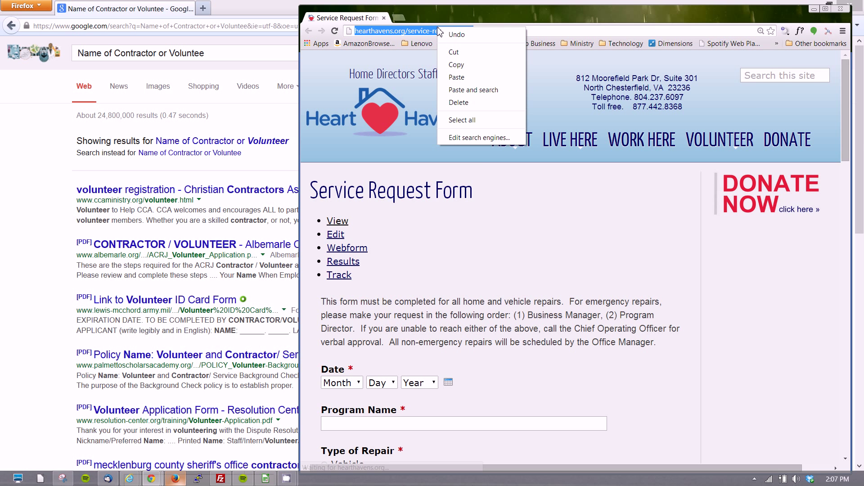
left_click(459, 66)
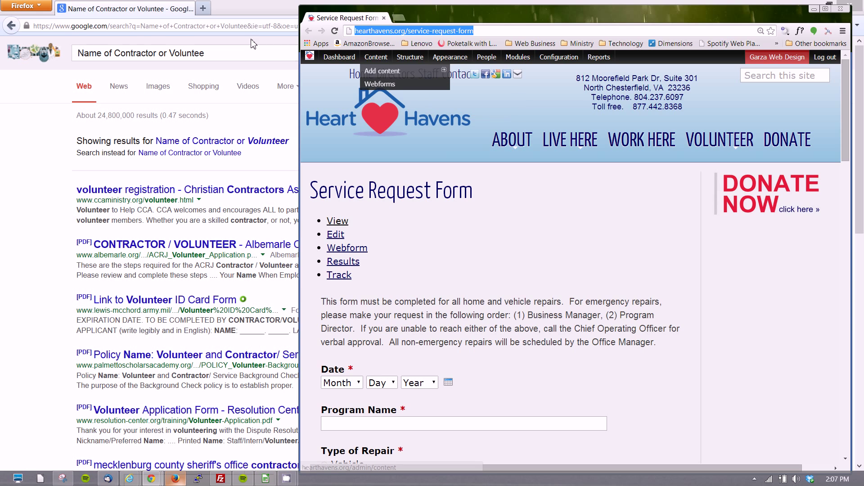
Step: Switch to Firefox, load the copied Service Request Form address and review the form's fields as an anonymous visitor down to Progress Notes and Outcome
left_click(248, 27)
right_click(248, 27)
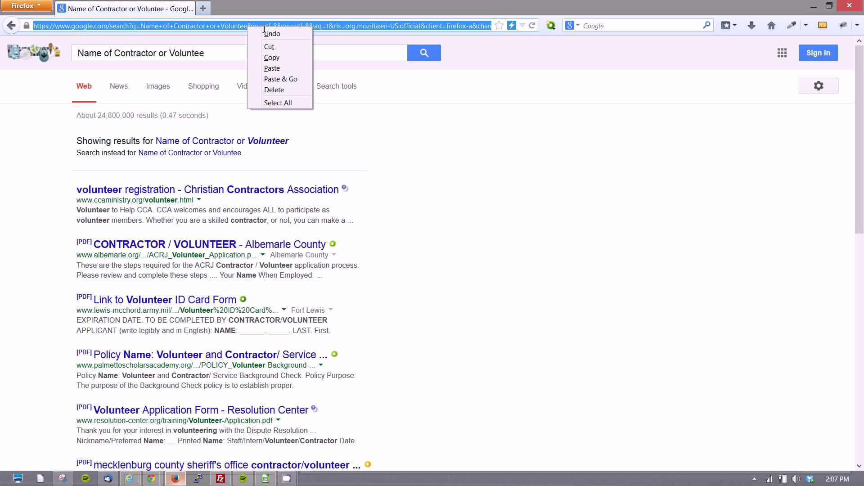
left_click(275, 79)
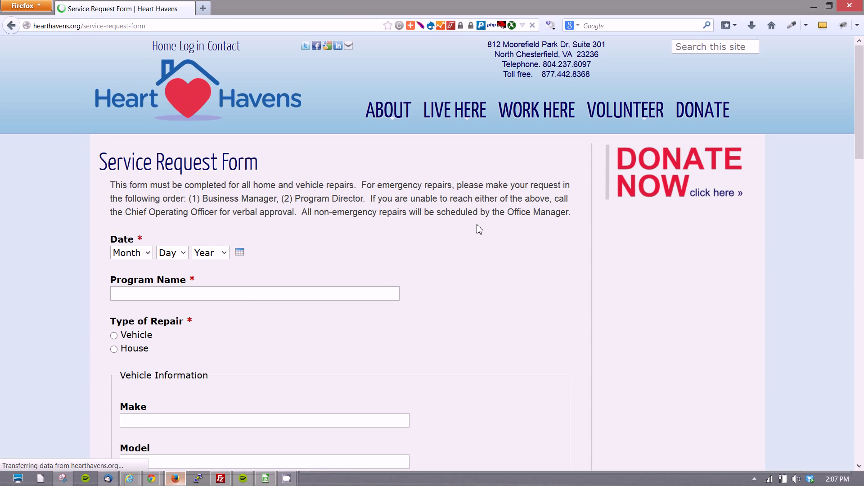
left_click_drag(862, 118, 861, 336)
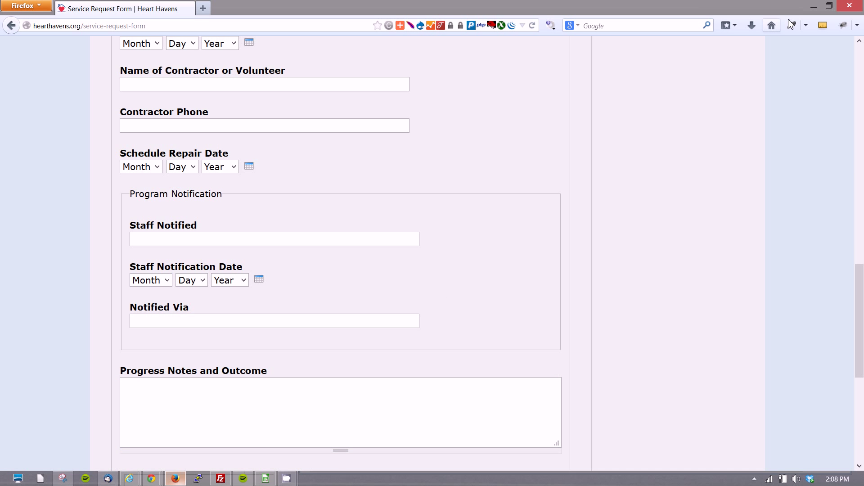
Step: Minimize Firefox and all remaining open windows to show the desktop
left_click(814, 6)
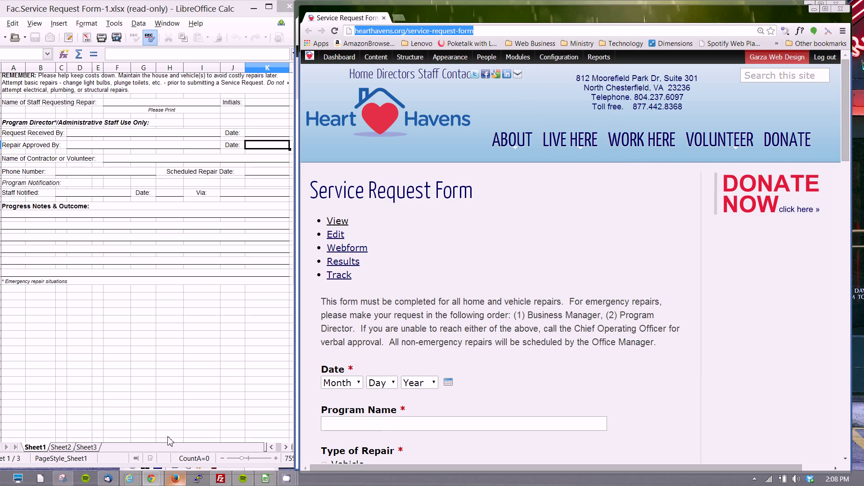
key("super+d")
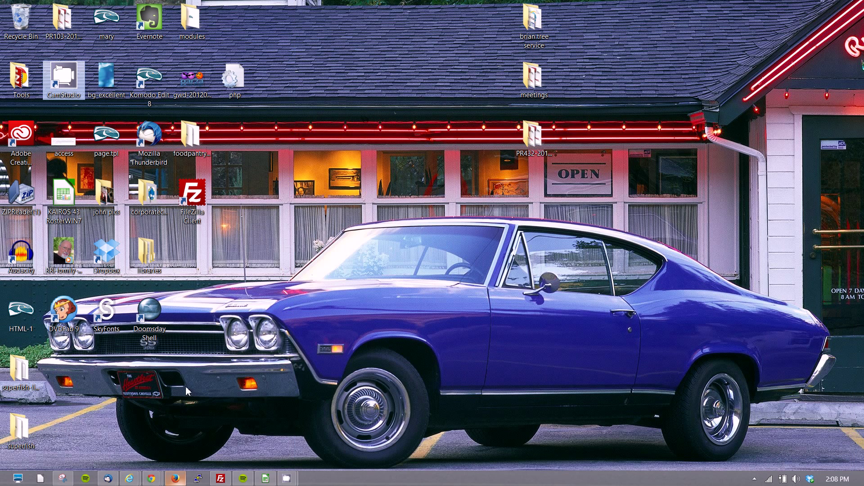
mouse_move(286, 478)
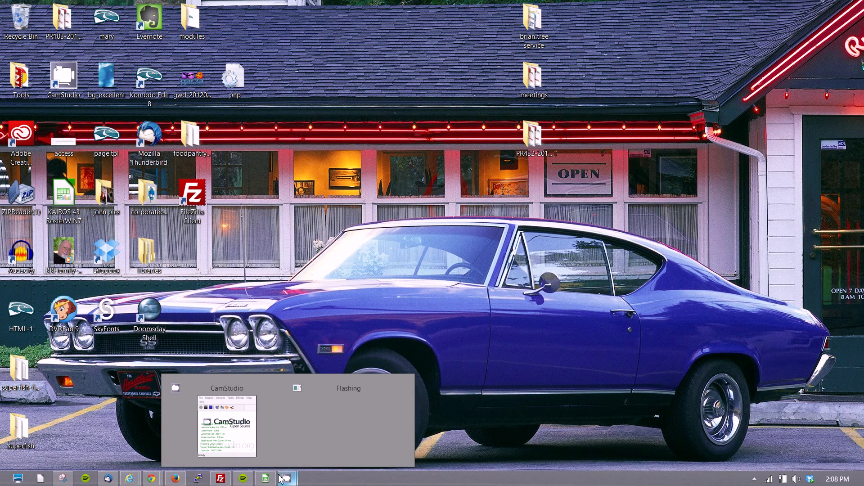